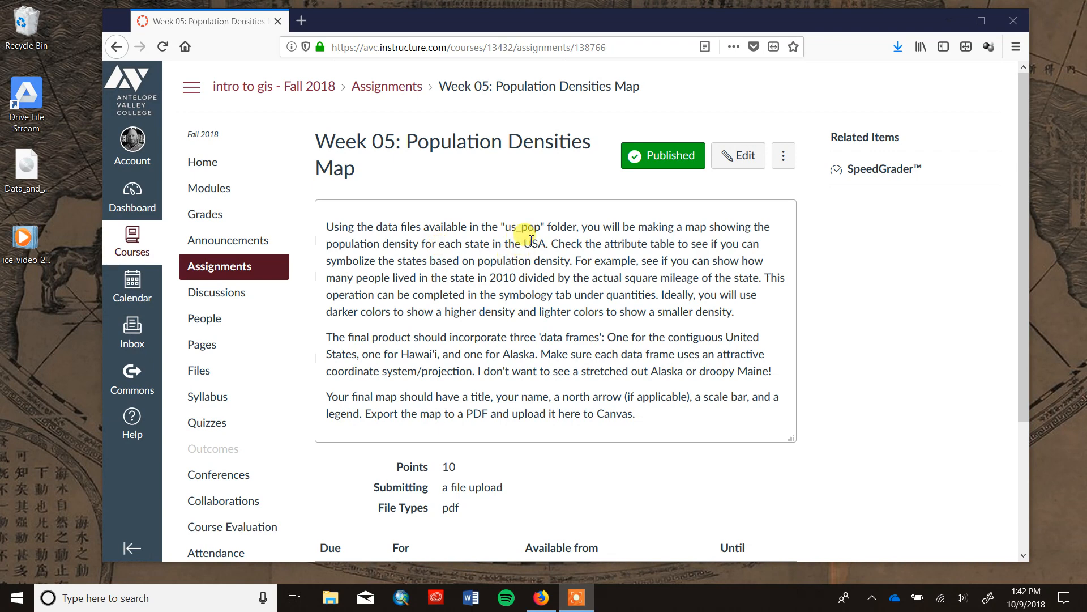
Download the us_pop folder from the course's data files and save it as data_export.zip.
{"action": "left_click", "coordinate": [217, 369]}
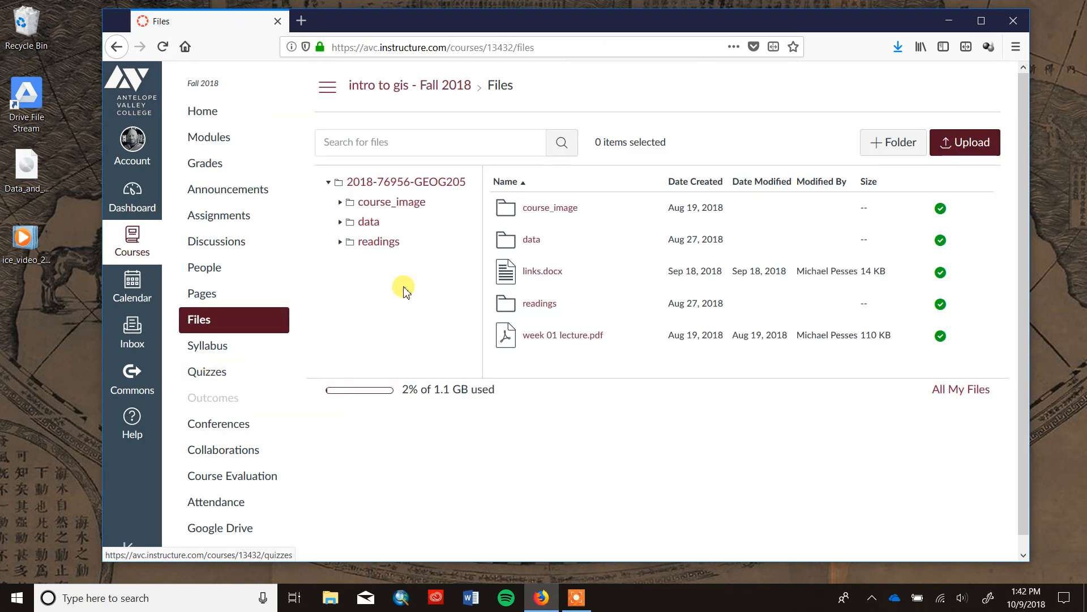
{"action": "left_click", "coordinate": [527, 241]}
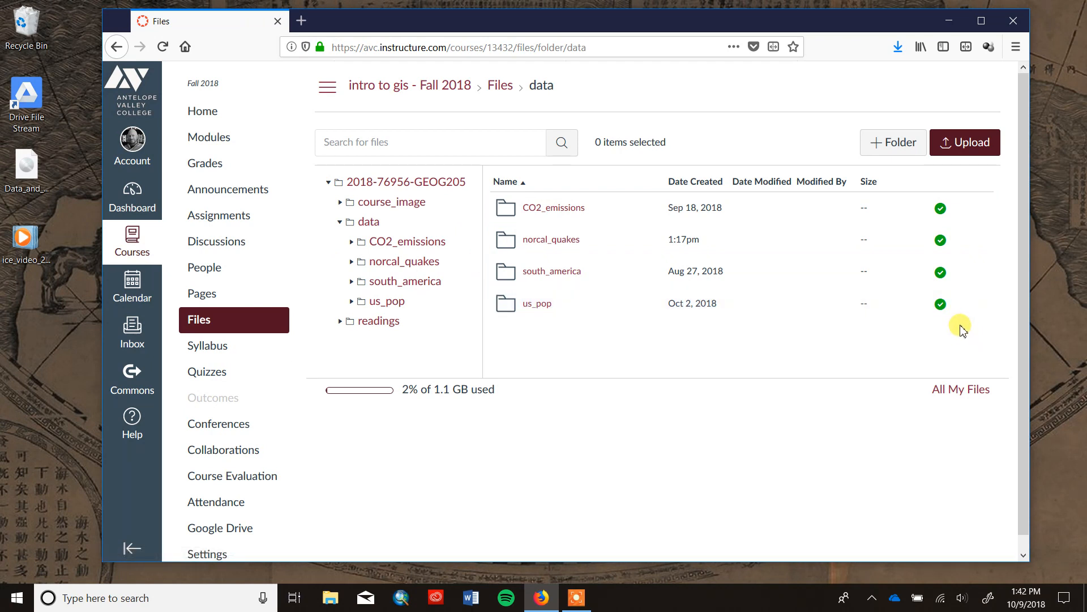
{"action": "left_click", "coordinate": [970, 308]}
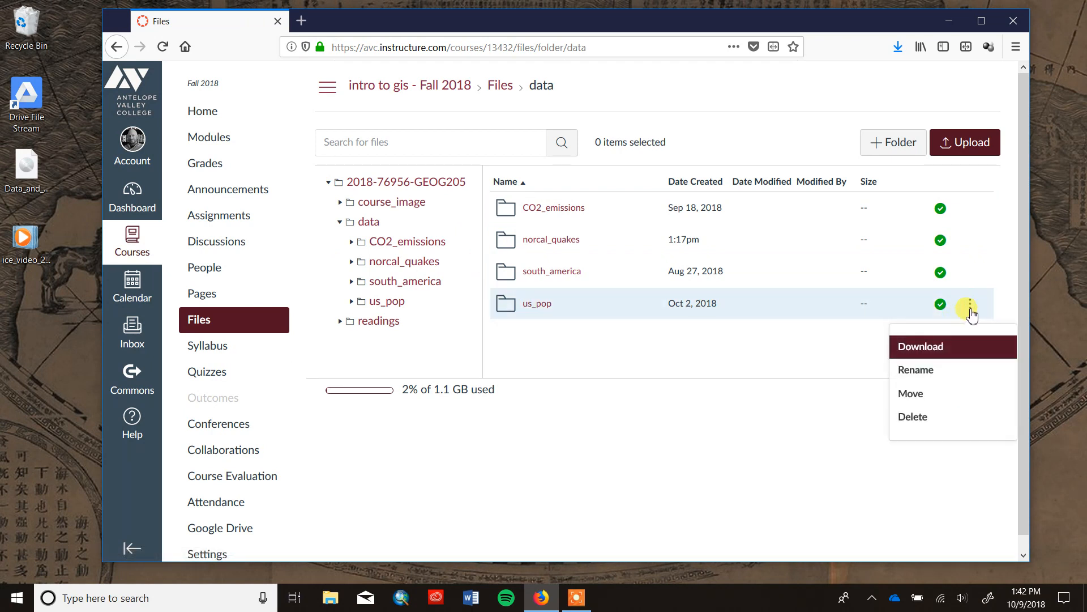
{"action": "left_click", "coordinate": [918, 350]}
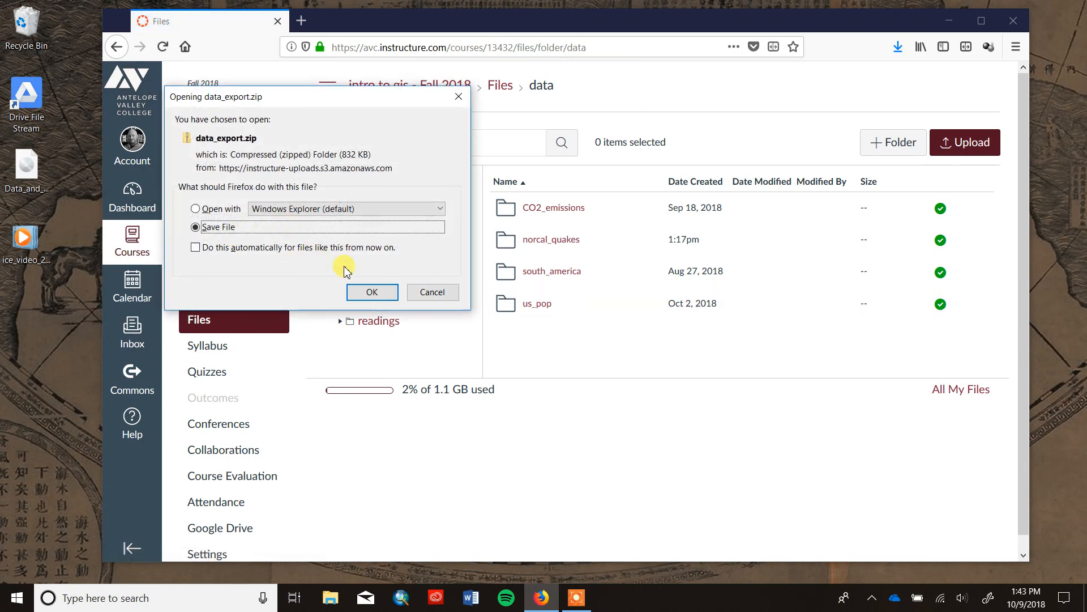
{"action": "left_click", "coordinate": [380, 294]}
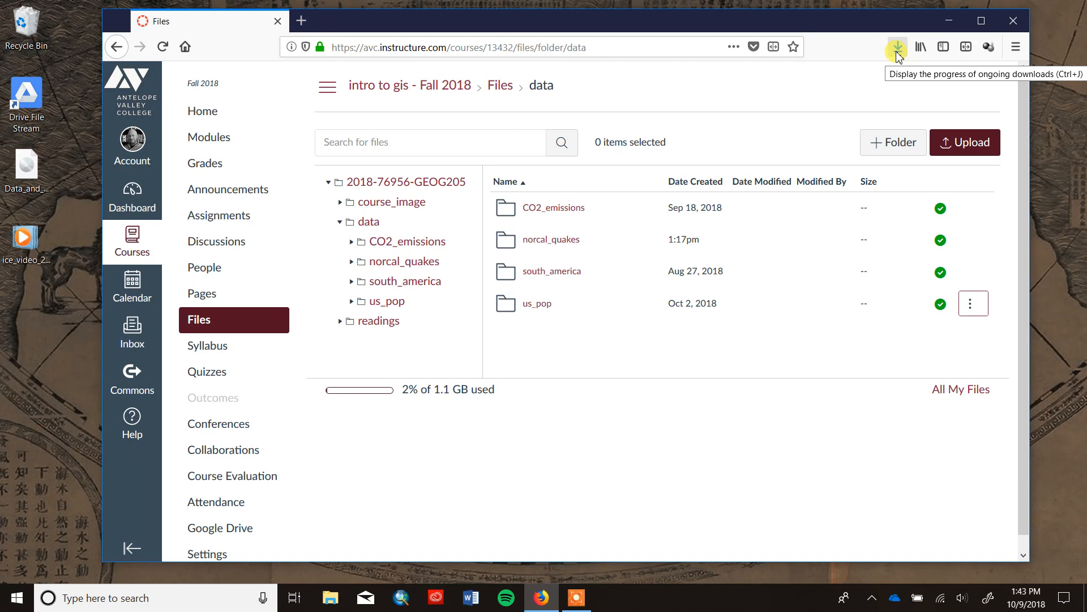
Show the downloaded data_export.zip in its containing folder and narrow that window beside the browser.
{"action": "left_click", "coordinate": [897, 55]}
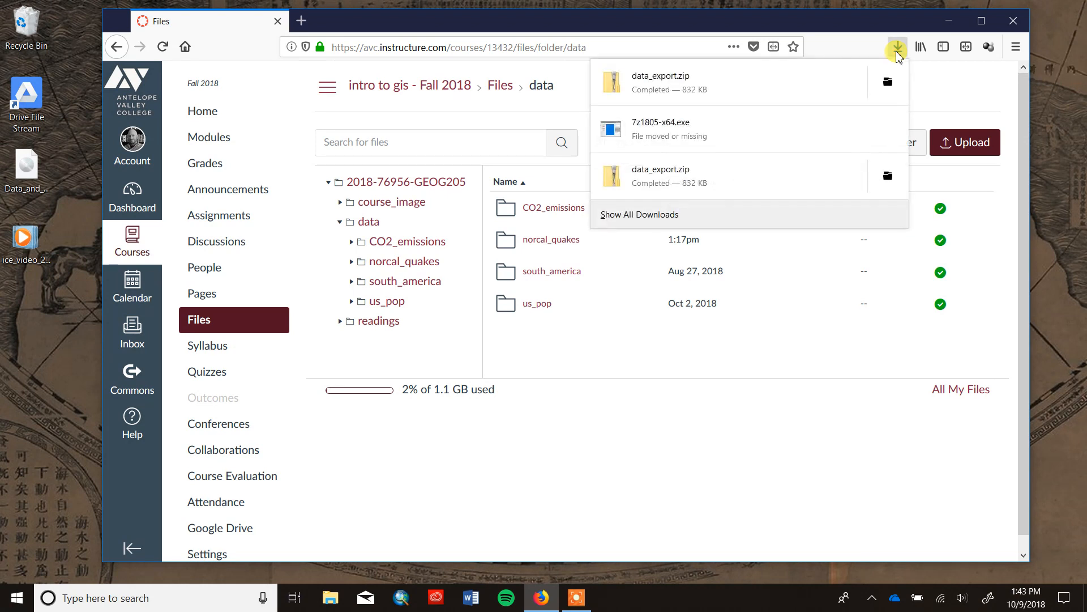
{"action": "left_click", "coordinate": [888, 85]}
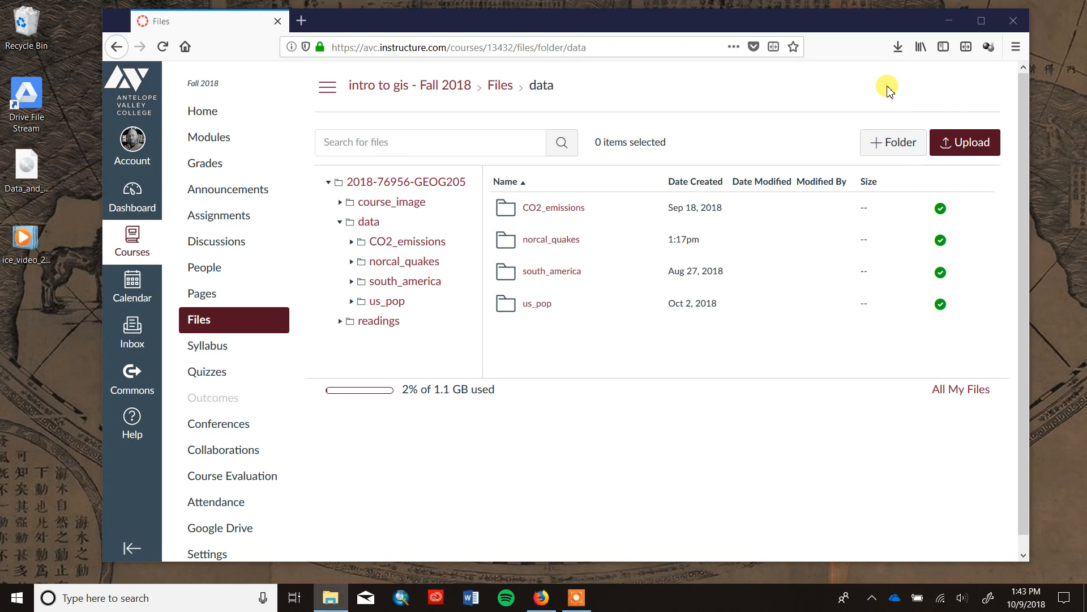
{"action": "left_click_drag", "start_coordinate": [1086, 105], "coordinate": [416, 36]}
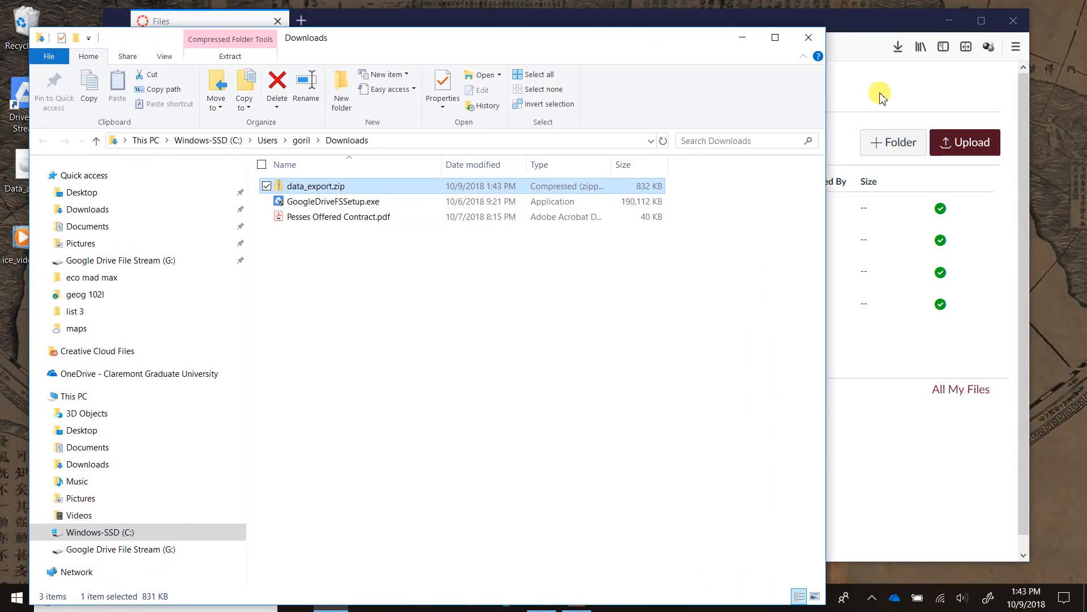
{"action": "left_click_drag", "start_coordinate": [826, 187], "coordinate": [550, 202]}
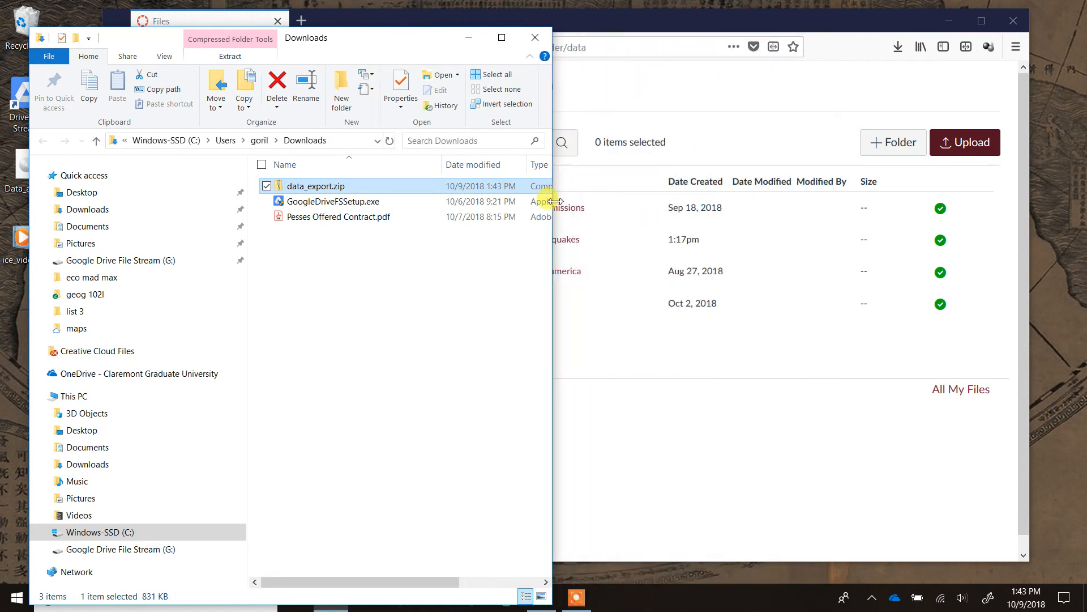
{"action": "left_click_drag", "start_coordinate": [370, 39], "coordinate": [373, 25]}
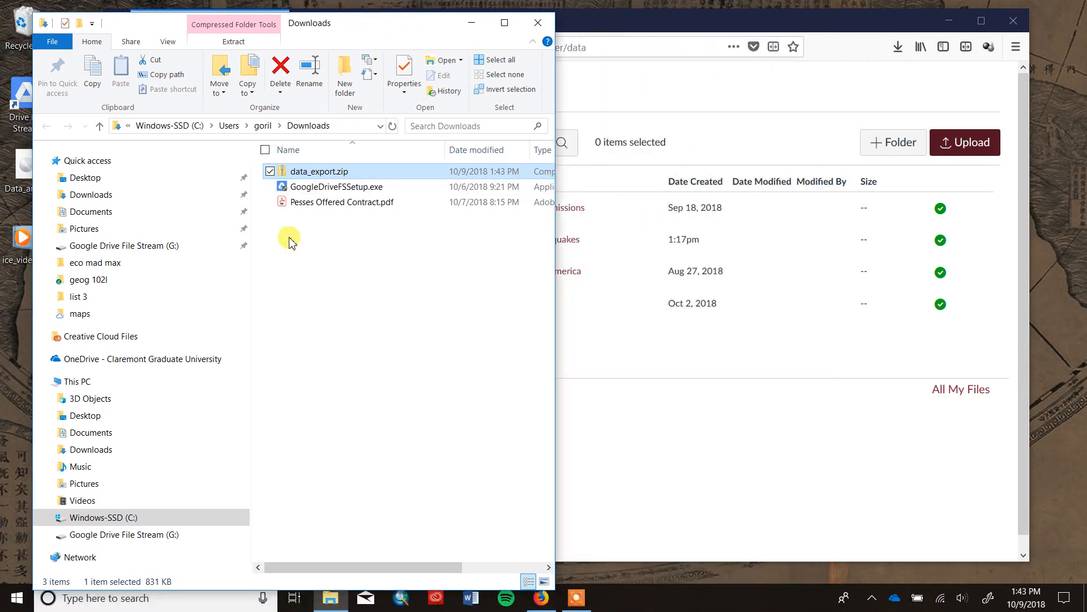
Move data_export.zip from Downloads into the ArcGIS folder inside Documents.
{"action": "right_click", "coordinate": [317, 176]}
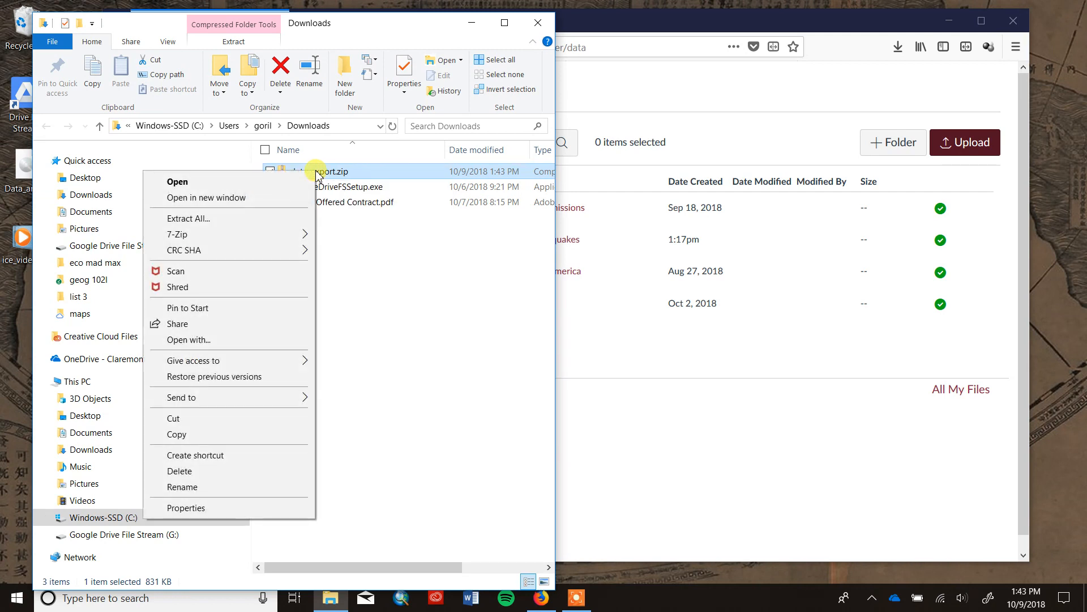
{"action": "left_click", "coordinate": [192, 423]}
{"action": "left_click", "coordinate": [72, 214]}
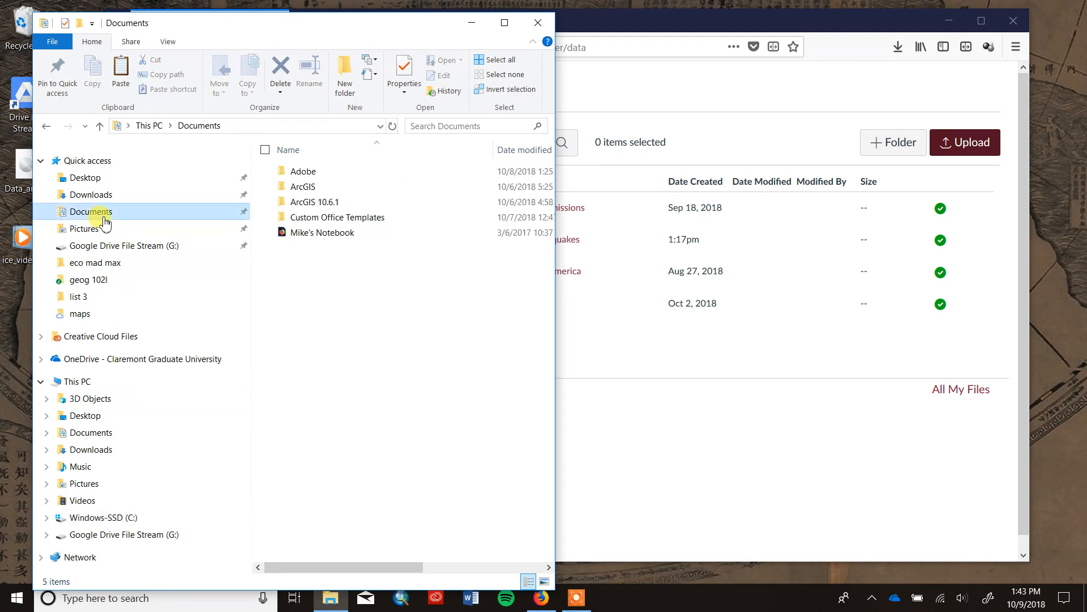
{"action": "double_click", "coordinate": [303, 190]}
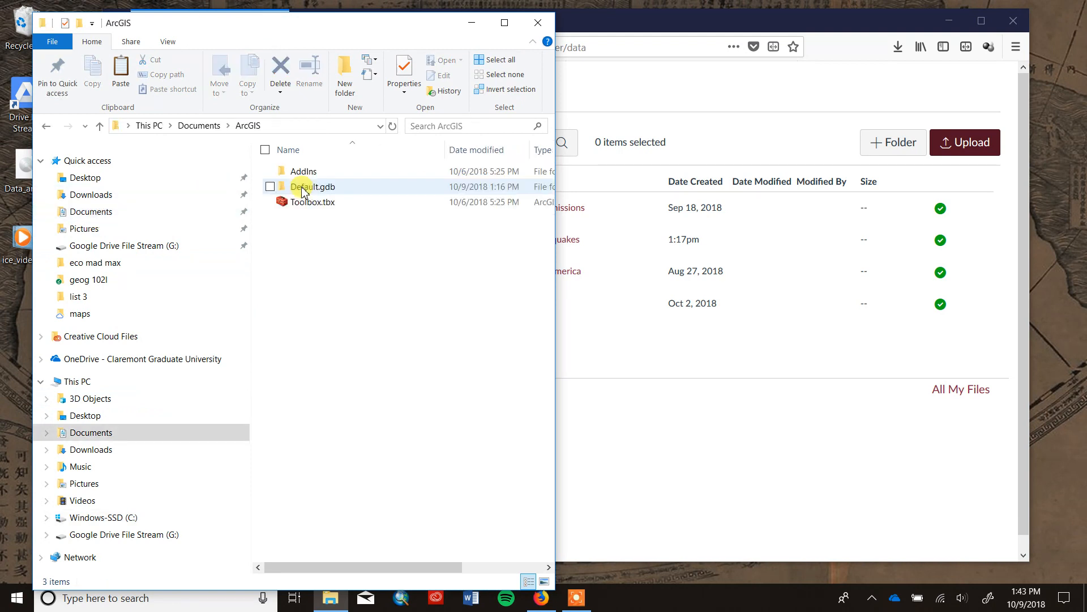
{"action": "right_click", "coordinate": [322, 255]}
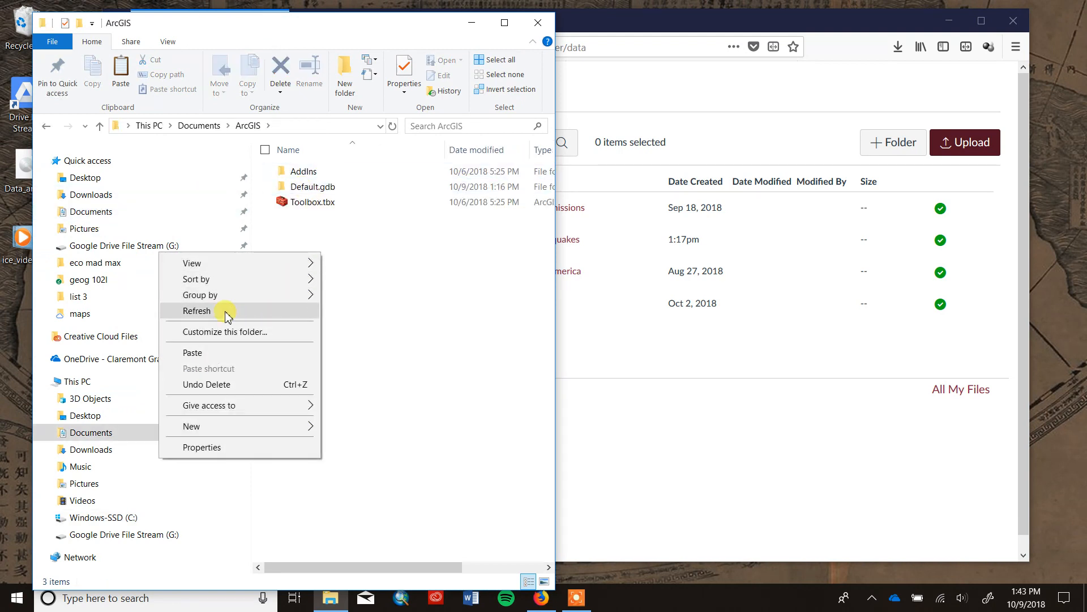
{"action": "left_click", "coordinate": [212, 352]}
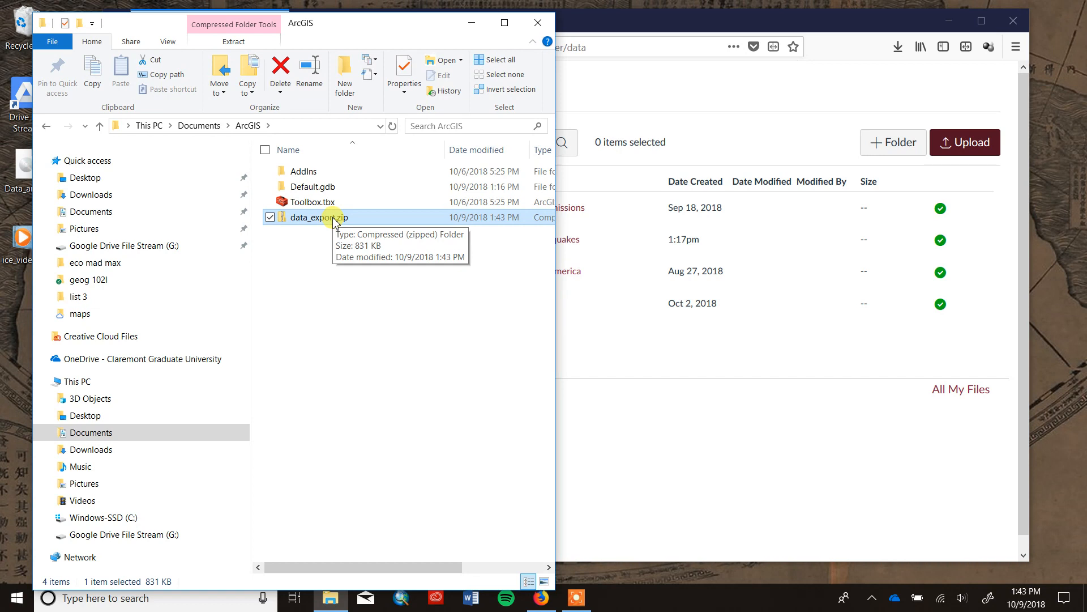
Extract data_export.zip directly into the ArcGIS folder with 7-Zip.
{"action": "right_click", "coordinate": [334, 221]}
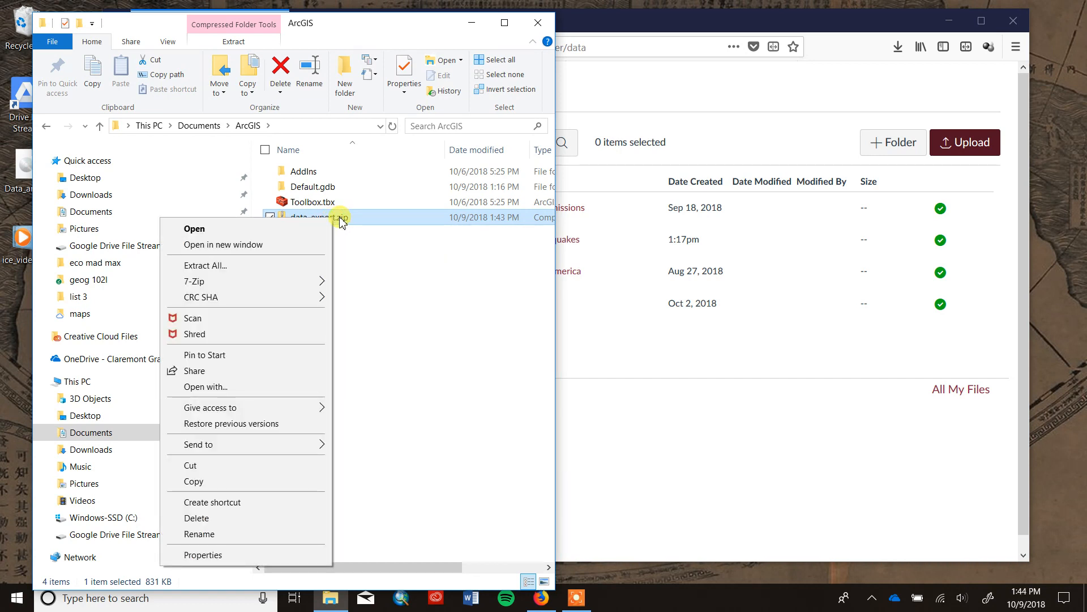
{"action": "mouse_move", "coordinate": [237, 288]}
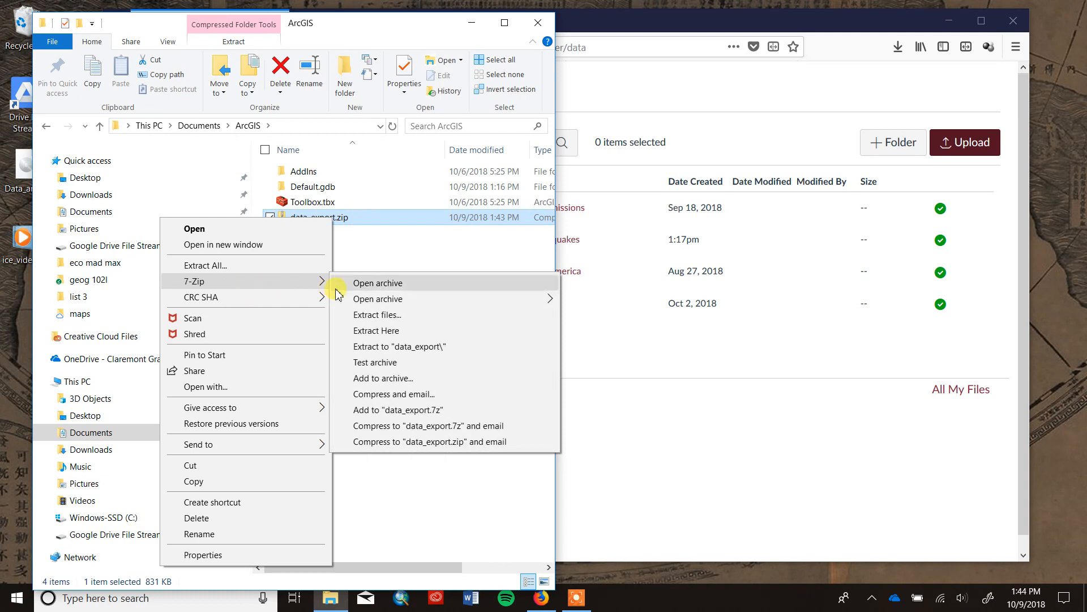
{"action": "left_click", "coordinate": [374, 331]}
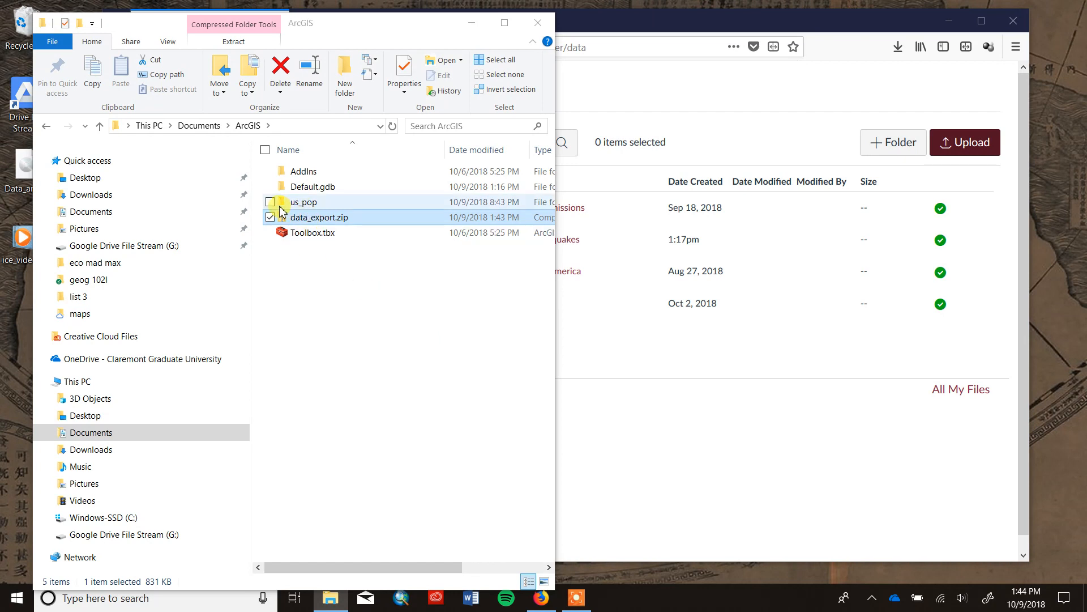
Delete data_export.zip and open the extracted us_pop folder, widening the window to show the file types.
{"action": "right_click", "coordinate": [331, 218]}
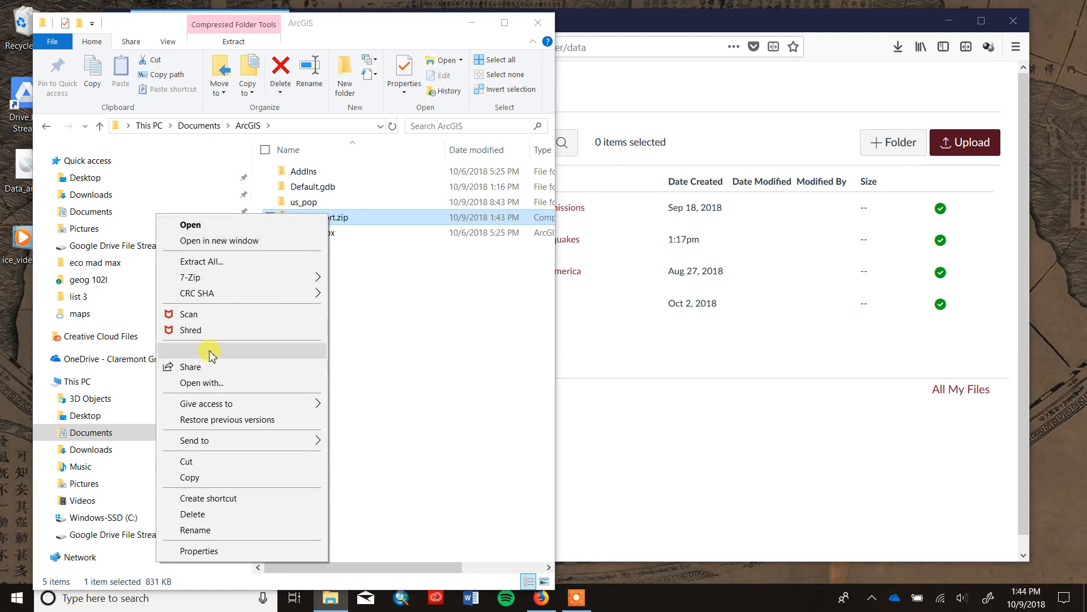
{"action": "left_click", "coordinate": [189, 514]}
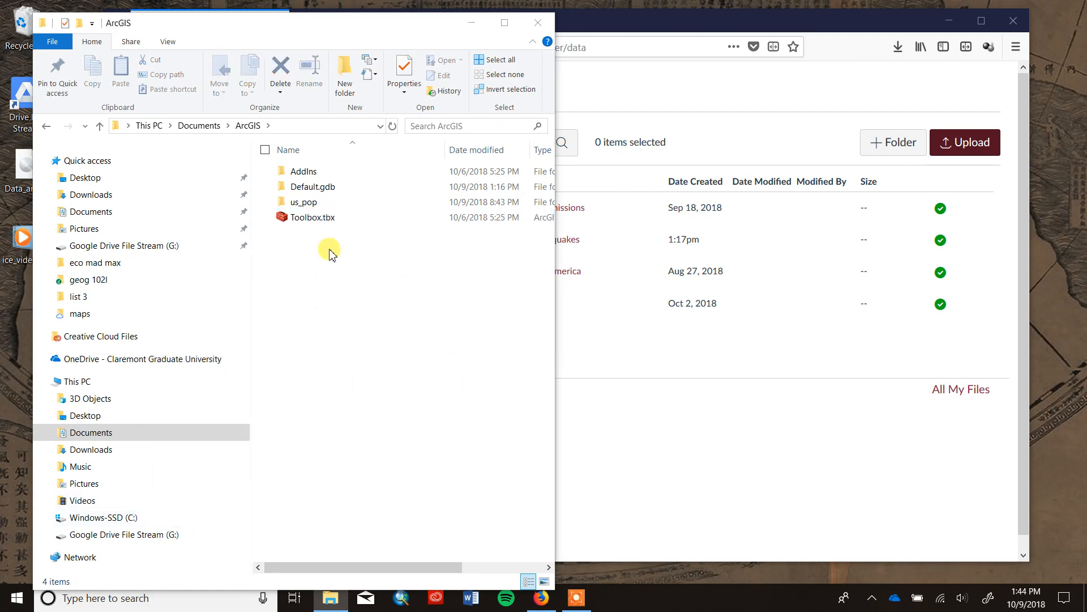
{"action": "double_click", "coordinate": [301, 203]}
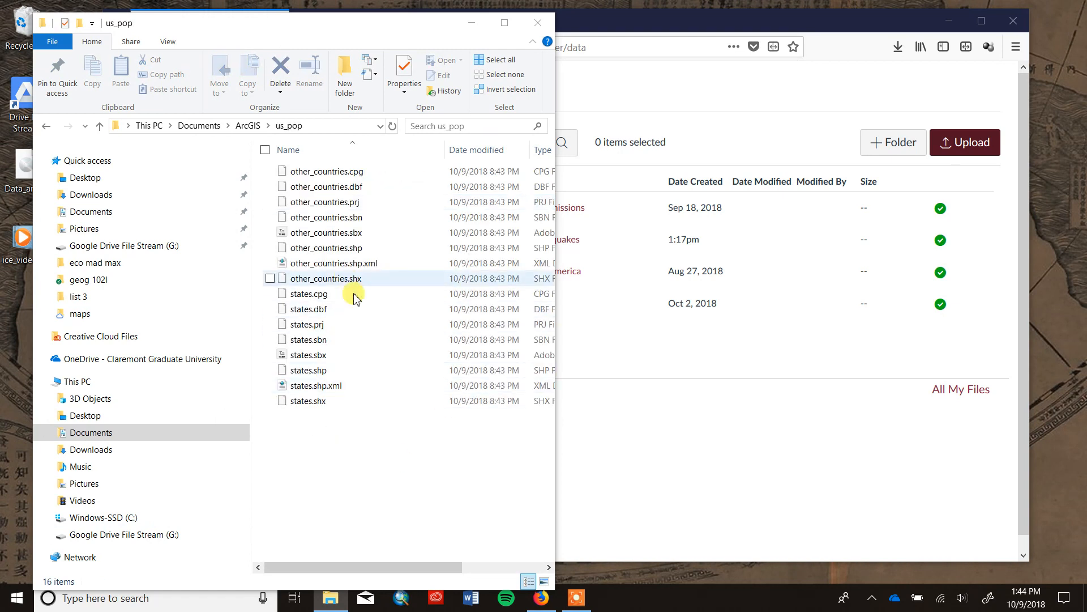
{"action": "left_click_drag", "start_coordinate": [558, 386], "coordinate": [616, 383]}
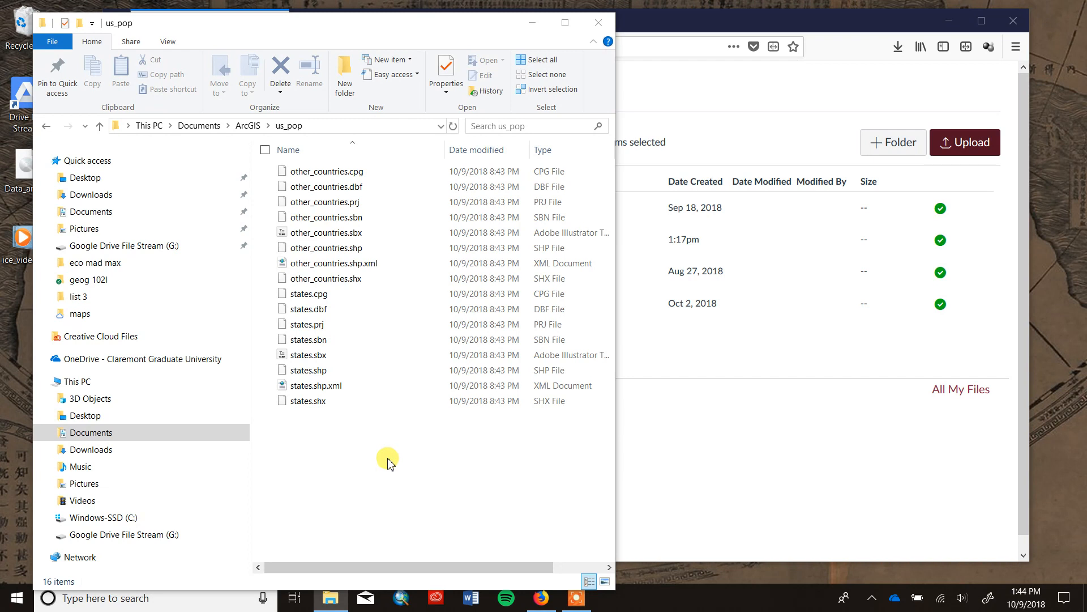
Launch ArcMap in a maximized window and expand the us_pop folder under Home in the Catalog.
{"action": "left_click", "coordinate": [407, 602]}
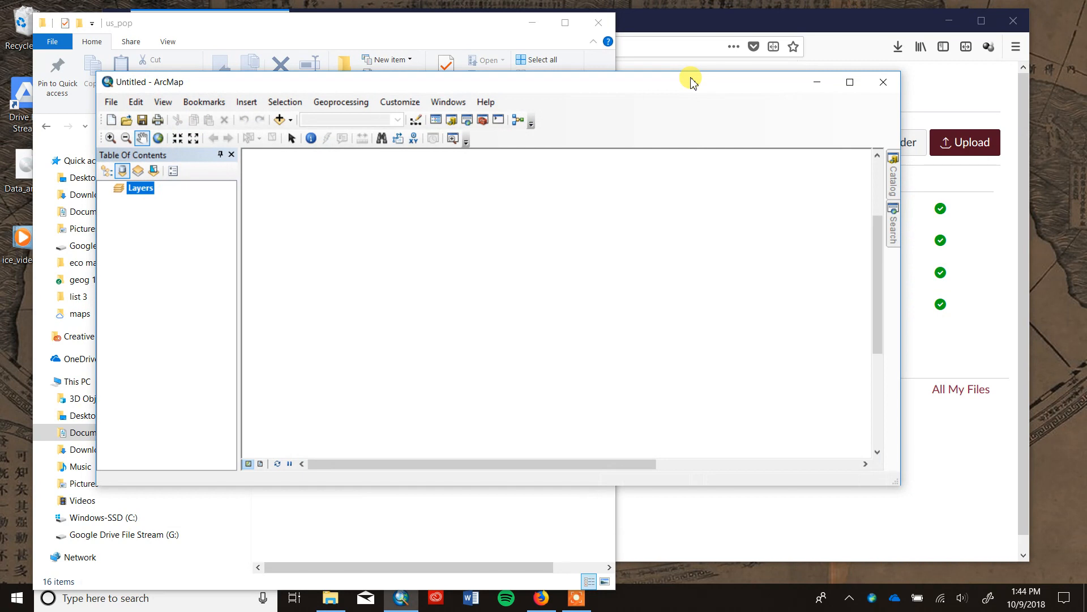
{"action": "left_click", "coordinate": [851, 83]}
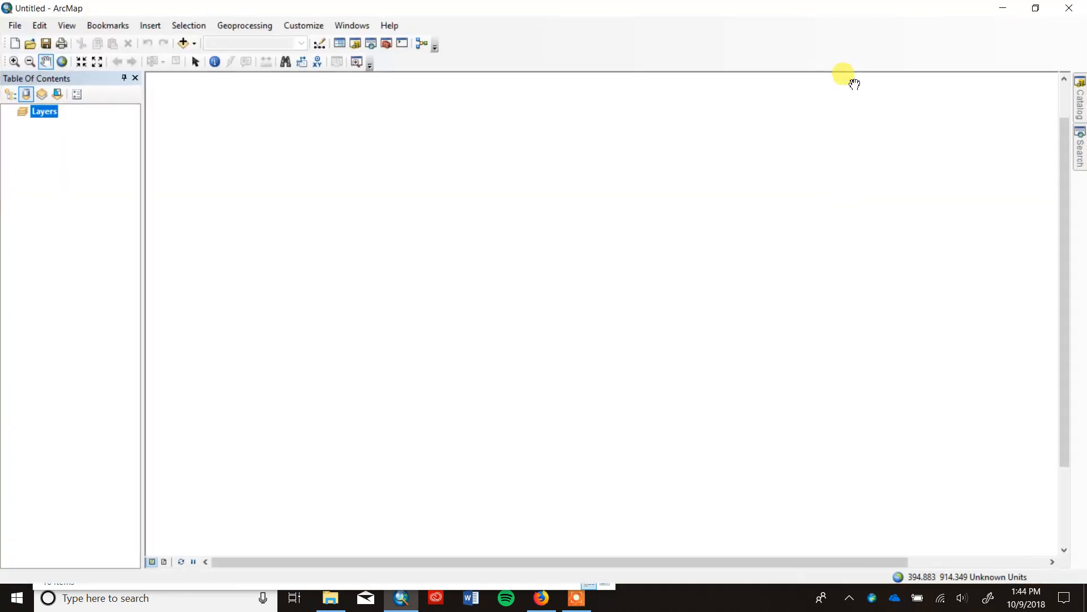
{"action": "left_click", "coordinate": [1080, 108]}
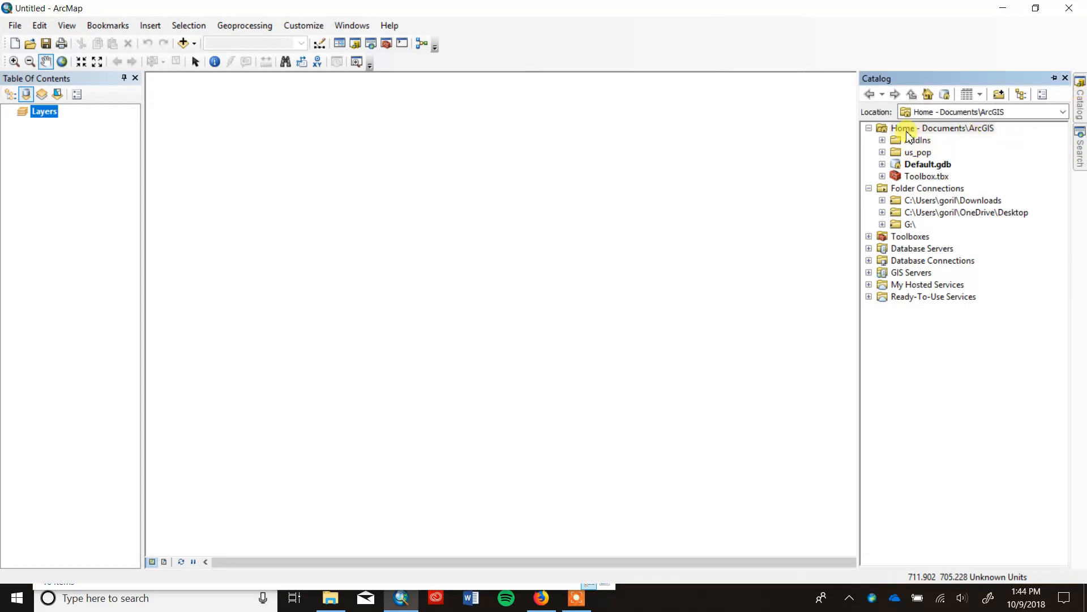
{"action": "left_click", "coordinate": [883, 152]}
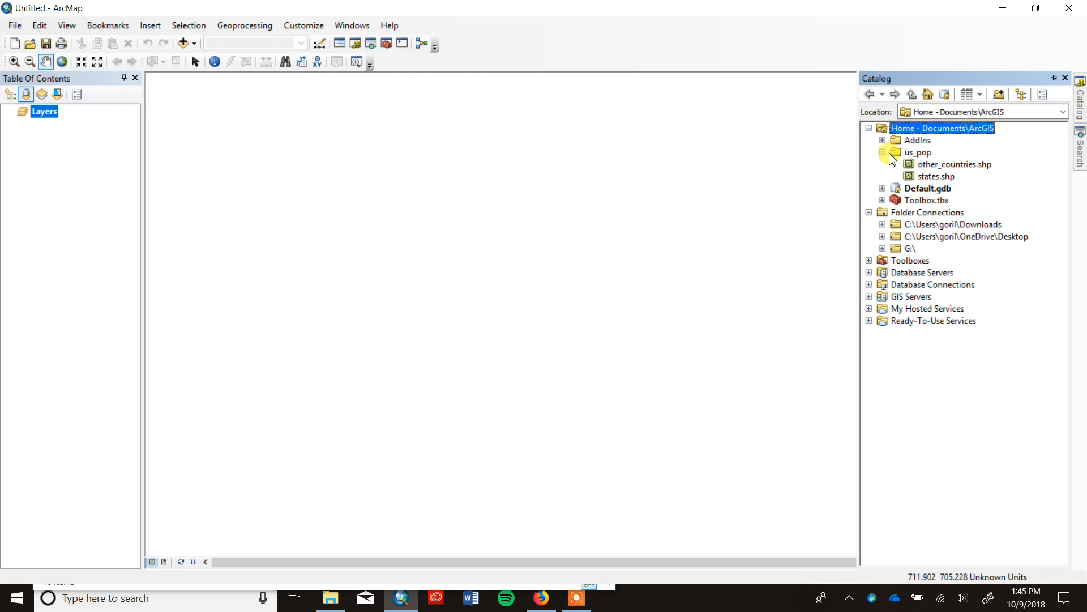
Refresh the Home - Documents\ArcGIS folder in the Catalog and expand its us_pop folder again.
{"action": "right_click", "coordinate": [934, 129]}
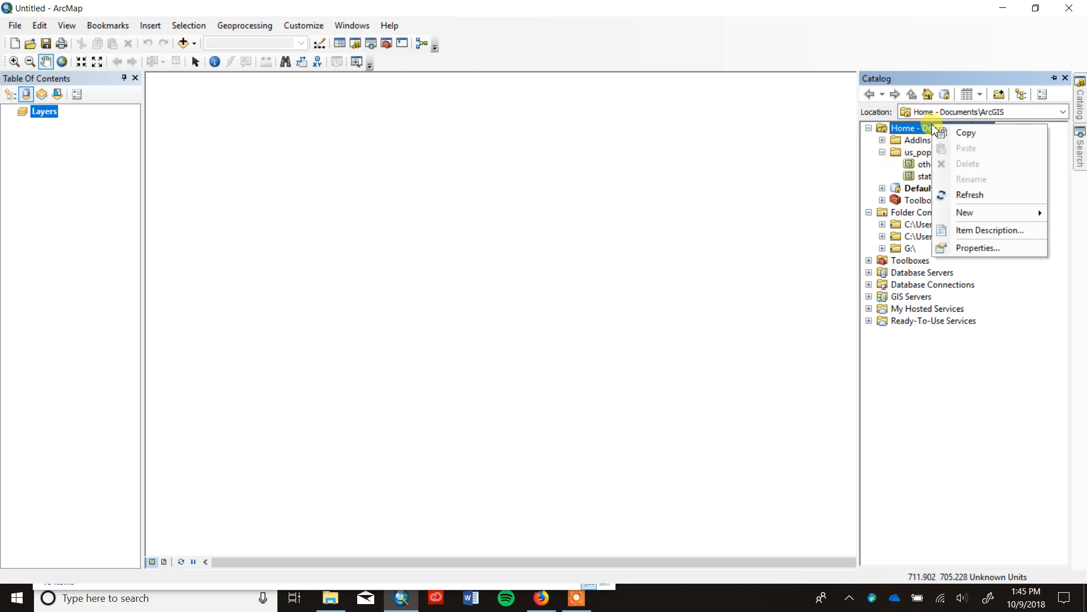
{"action": "left_click", "coordinate": [983, 196]}
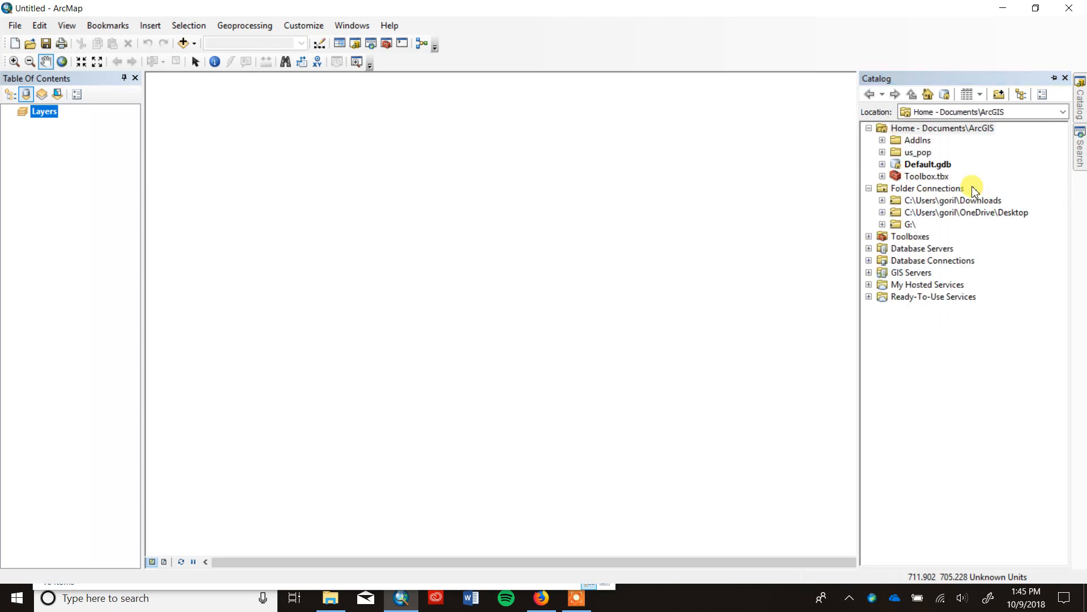
{"action": "left_click", "coordinate": [883, 153]}
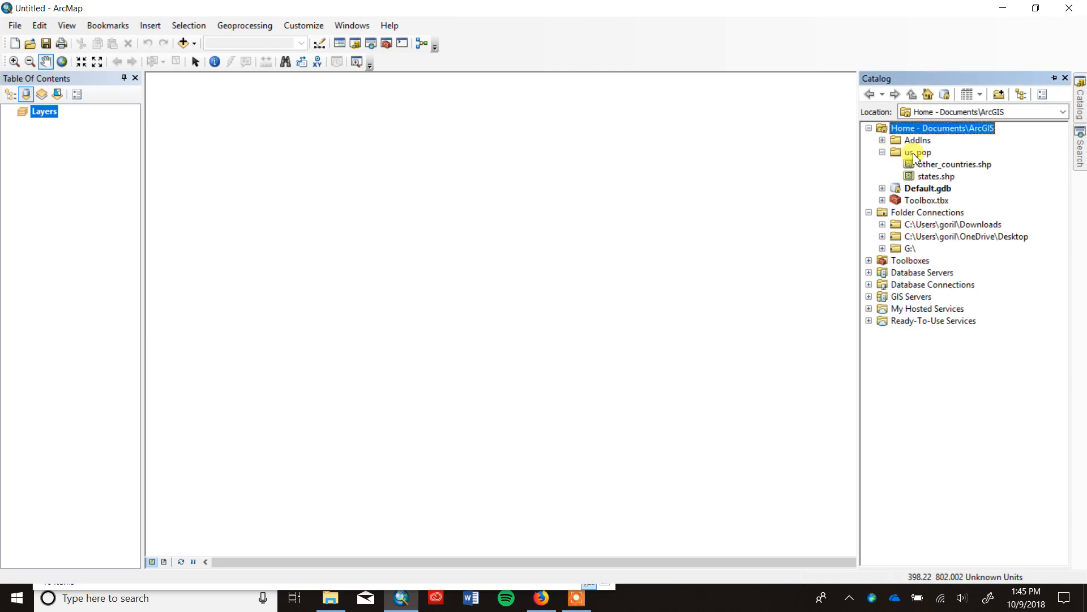
Add states.shp and other_countries.shp from the us_pop folder to the map as layers.
{"action": "left_click", "coordinate": [937, 178]}
{"action": "left_click_drag", "start_coordinate": [937, 178], "coordinate": [652, 214]}
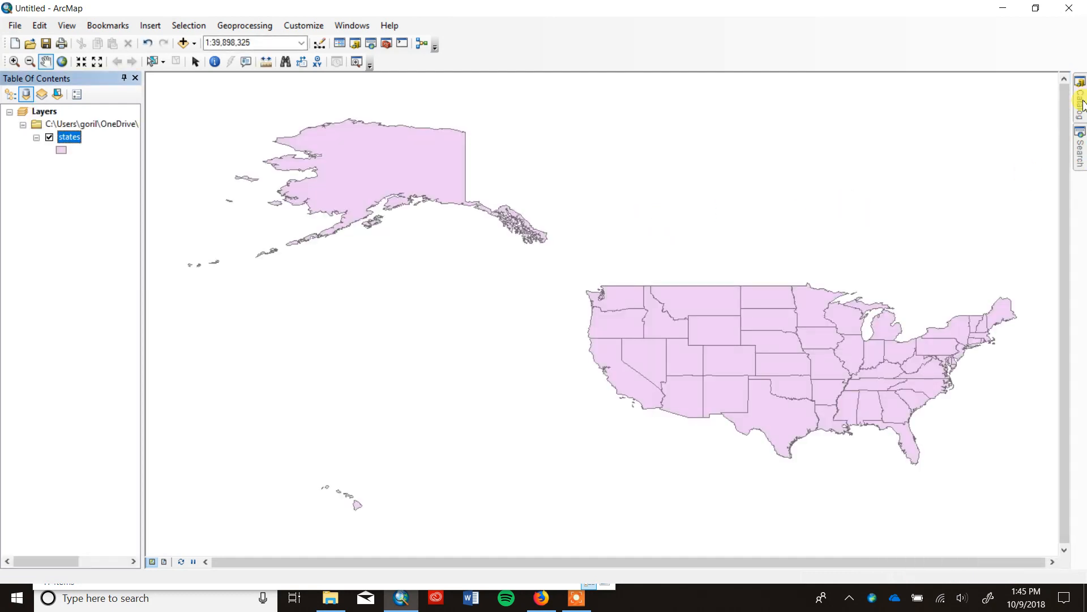
{"action": "mouse_move", "coordinate": [1083, 102]}
{"action": "left_click", "coordinate": [956, 165]}
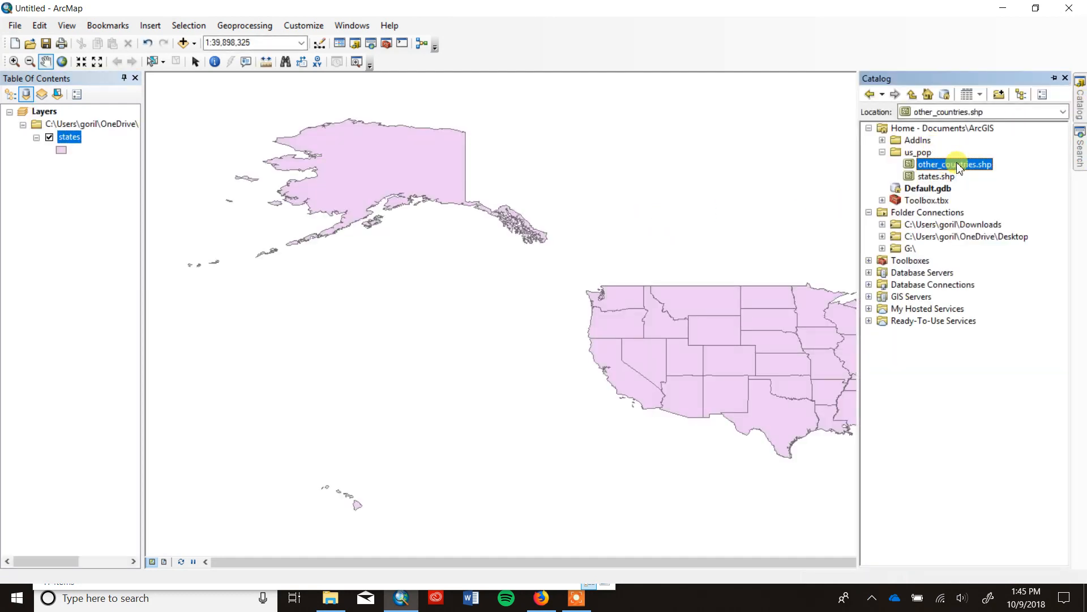
{"action": "mouse_move", "coordinate": [955, 165]}
{"action": "left_mouse_down"}
{"action": "mouse_move", "coordinate": [743, 187]}
{"action": "mouse_move", "coordinate": [733, 178]}
{"action": "left_mouse_up"}
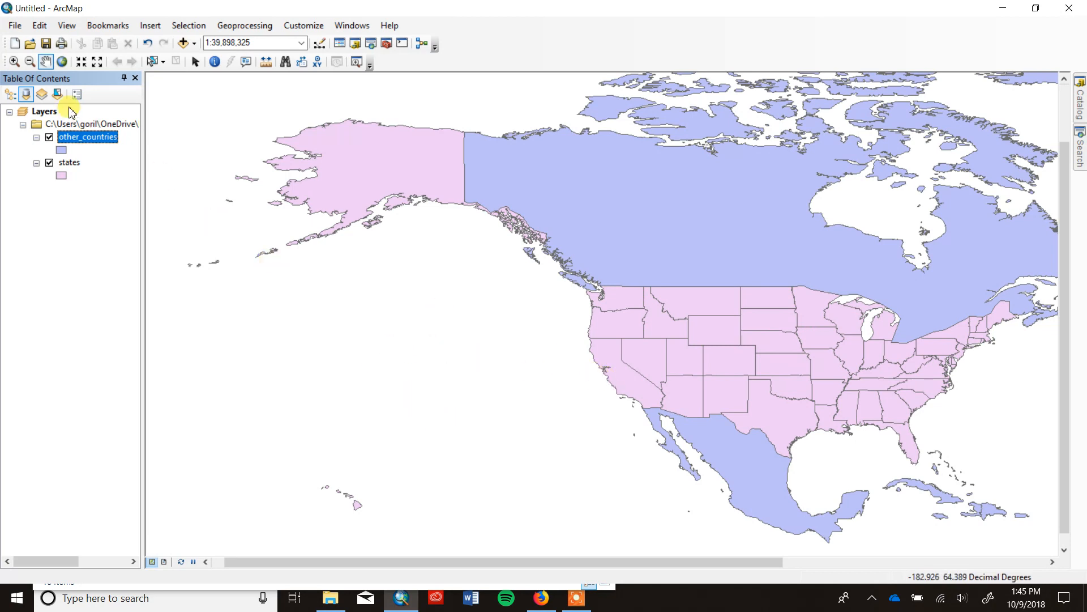
Open the attribute table of the states layer.
{"action": "left_click", "coordinate": [62, 61]}
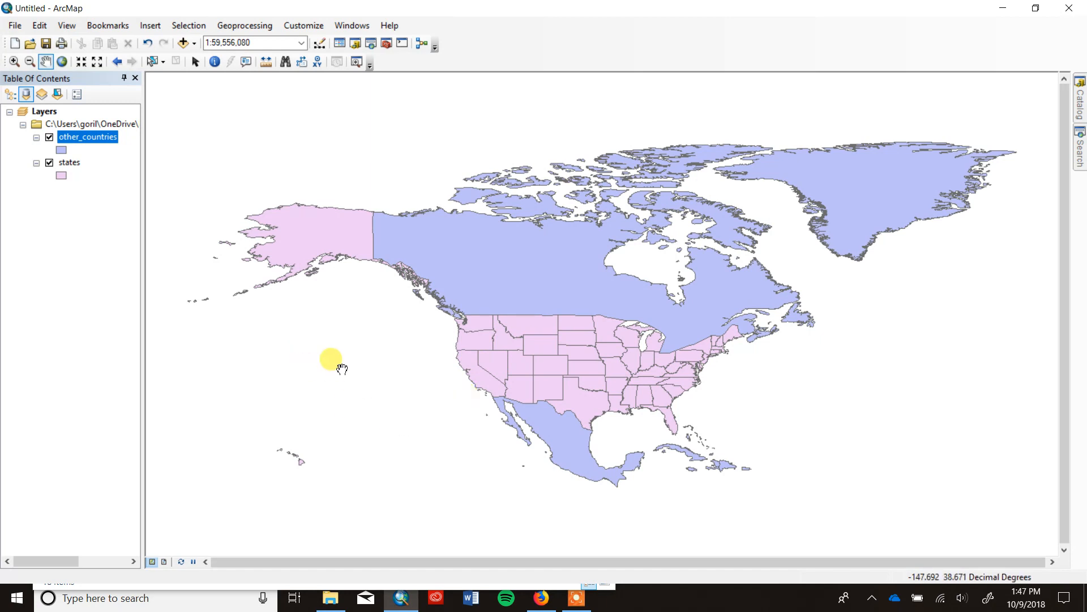
{"action": "right_click", "coordinate": [77, 164]}
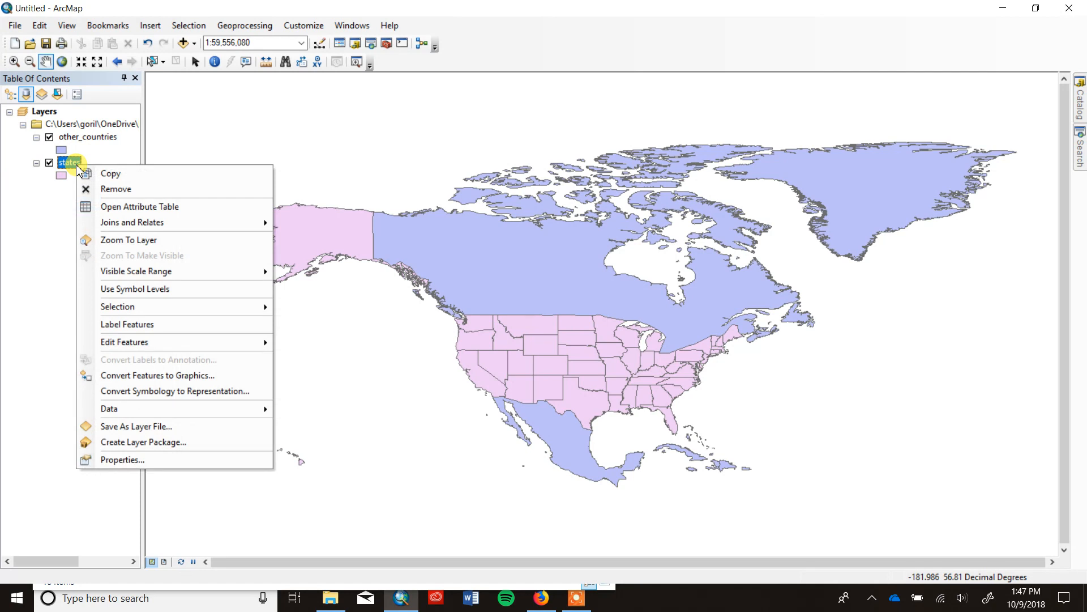
{"action": "left_click", "coordinate": [111, 206]}
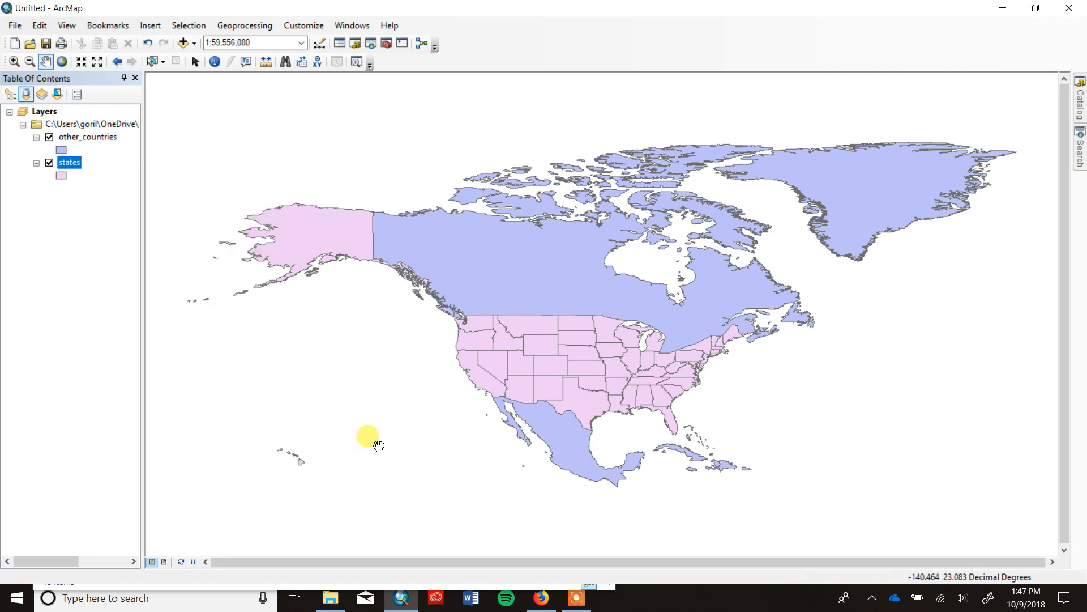
Dock the states attribute table above the map, look through its fields as far as the SQMI and shape columns, and close it.
{"action": "left_click_drag", "start_coordinate": [992, 241], "coordinate": [694, 216]}
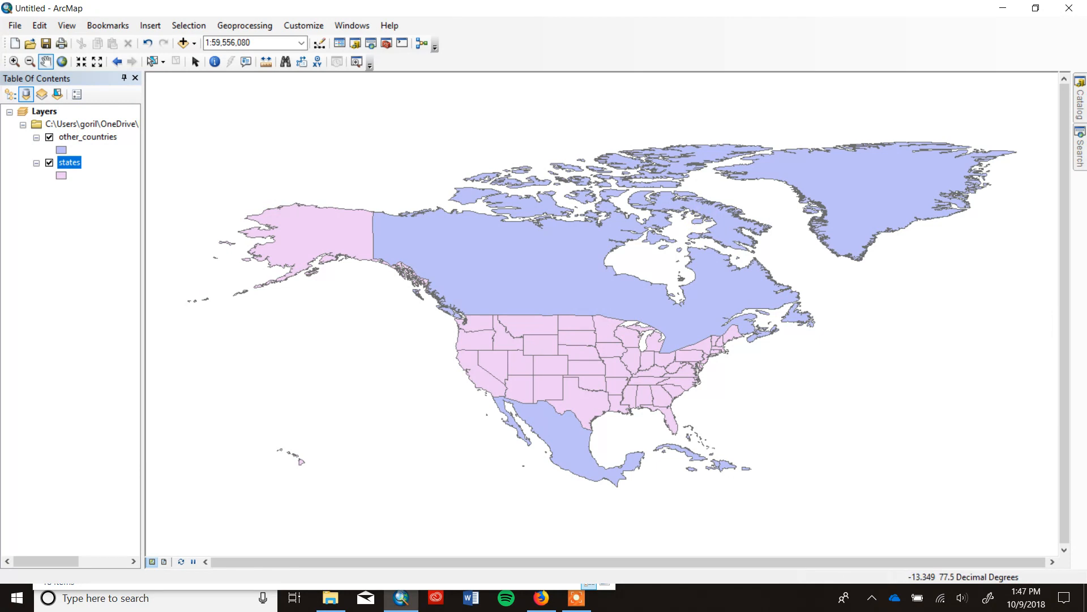
{"action": "left_click_drag", "start_coordinate": [1085, 250], "coordinate": [608, 295]}
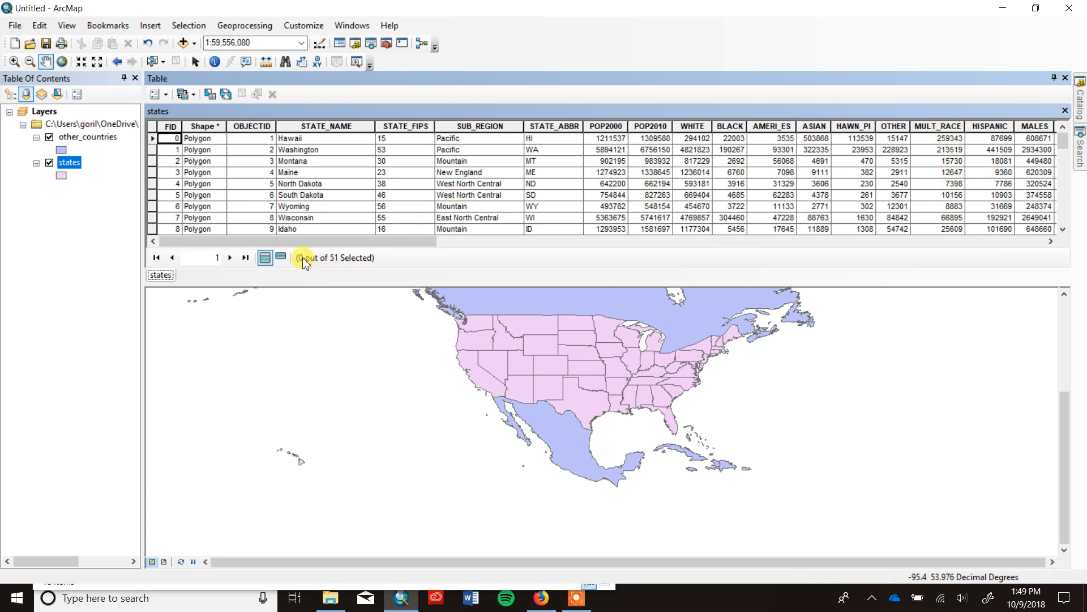
{"action": "left_click_drag", "start_coordinate": [323, 239], "coordinate": [939, 256]}
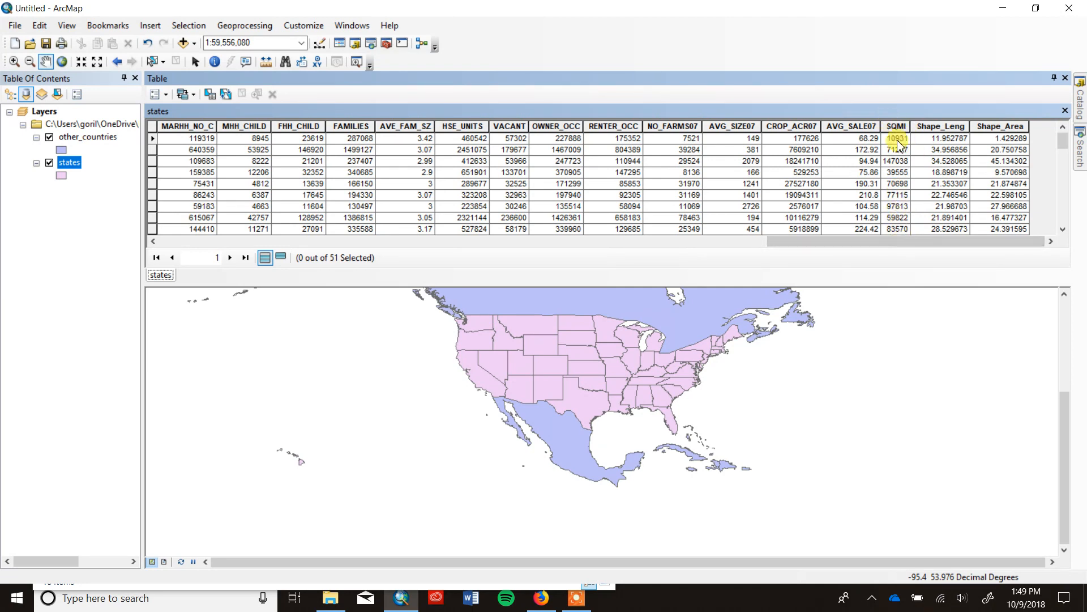
{"action": "left_click_drag", "start_coordinate": [903, 242], "coordinate": [294, 241]}
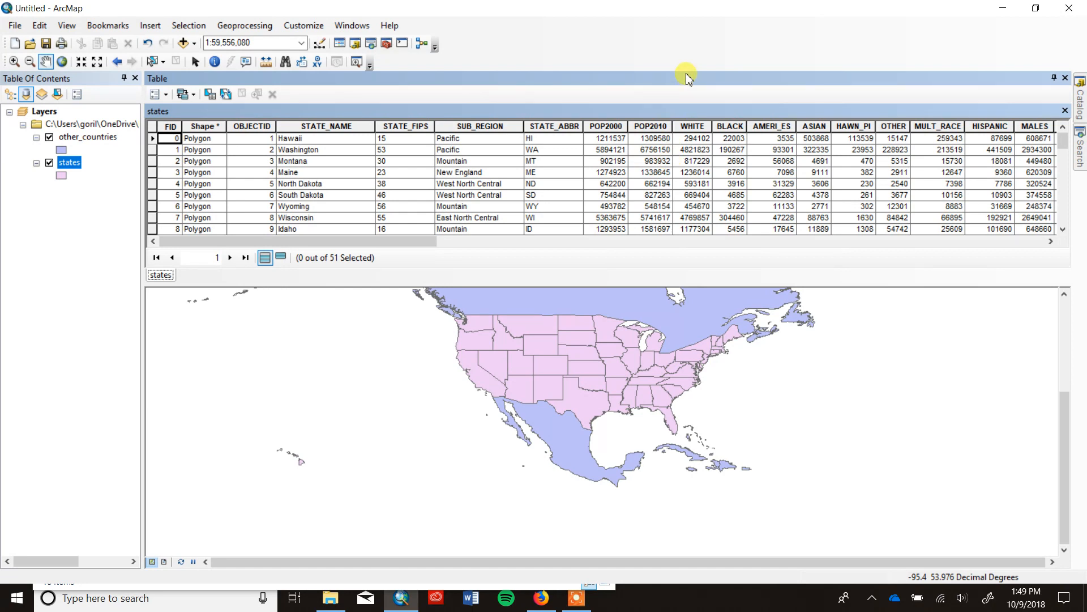
{"action": "left_click", "coordinate": [1067, 78]}
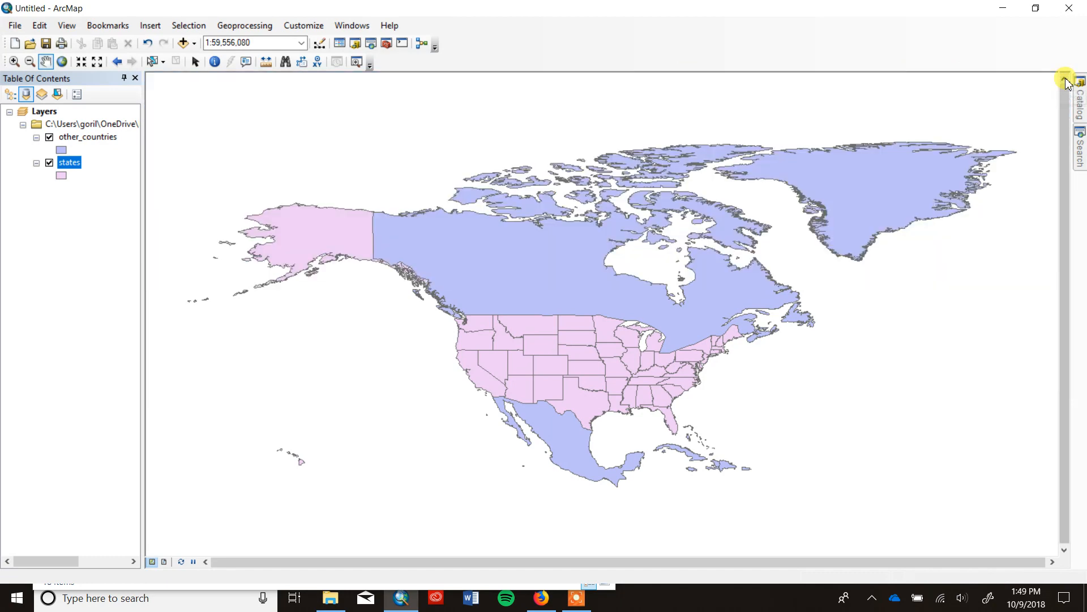
Symbolize the states layer with graduated colors for quantities, using POP2010 as the value field.
{"action": "right_click", "coordinate": [76, 163]}
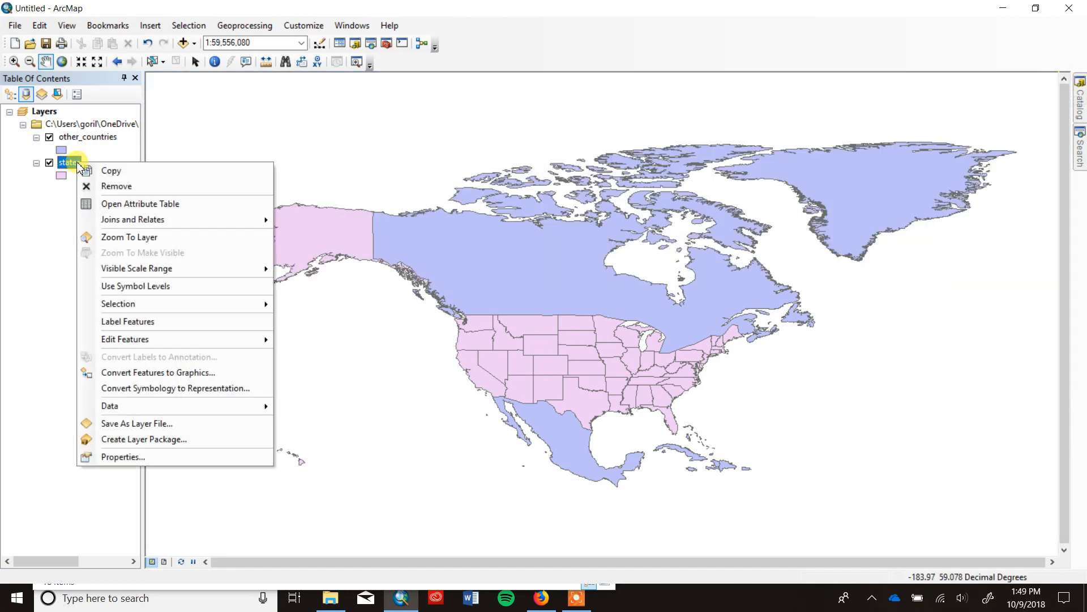
{"action": "left_click", "coordinate": [161, 456]}
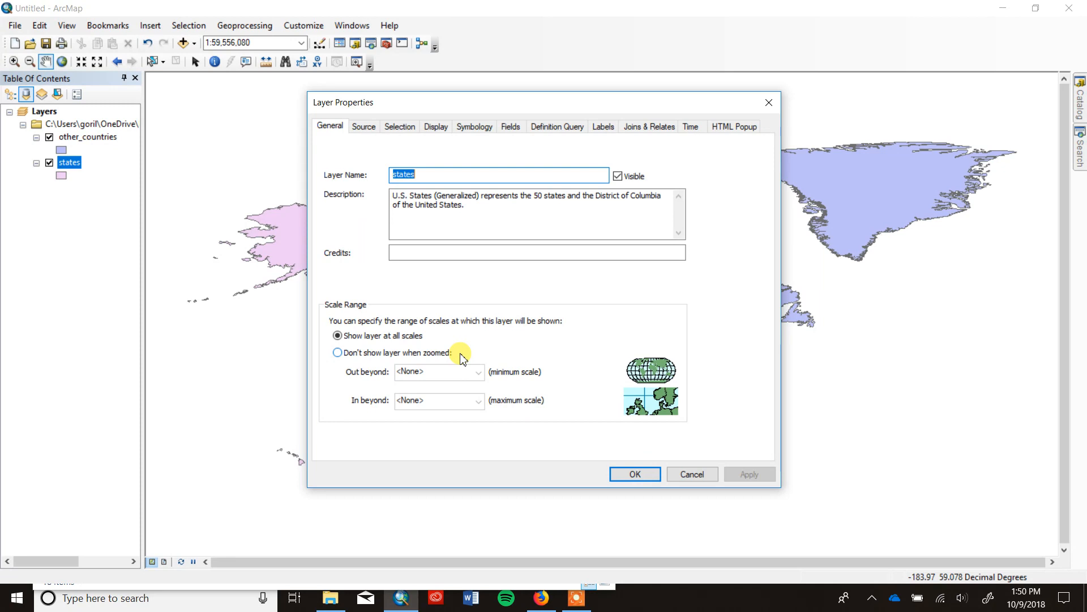
{"action": "left_click", "coordinate": [479, 129]}
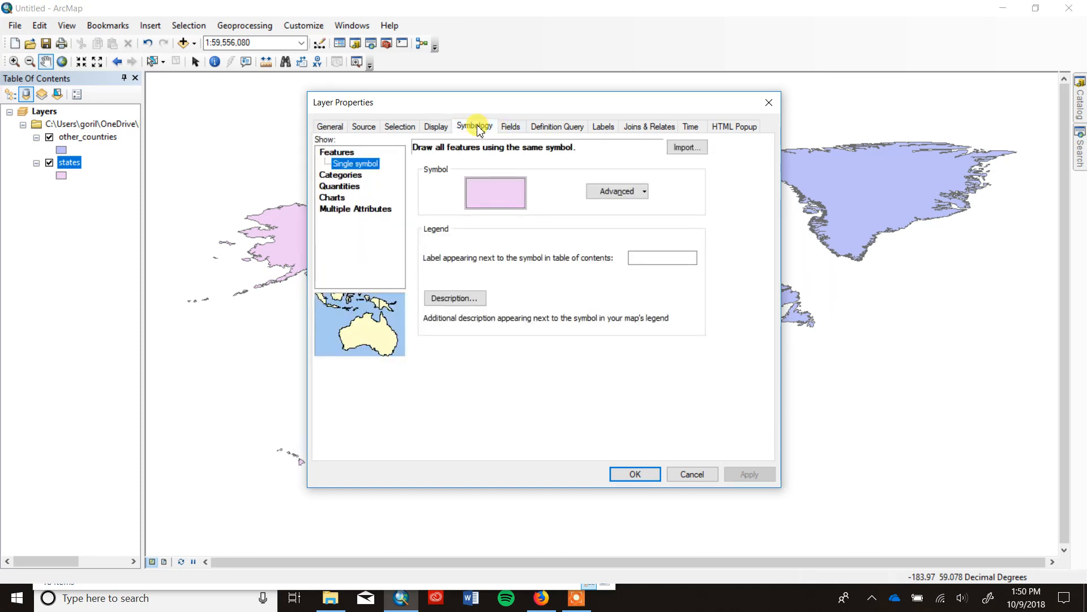
{"action": "left_click", "coordinate": [351, 187]}
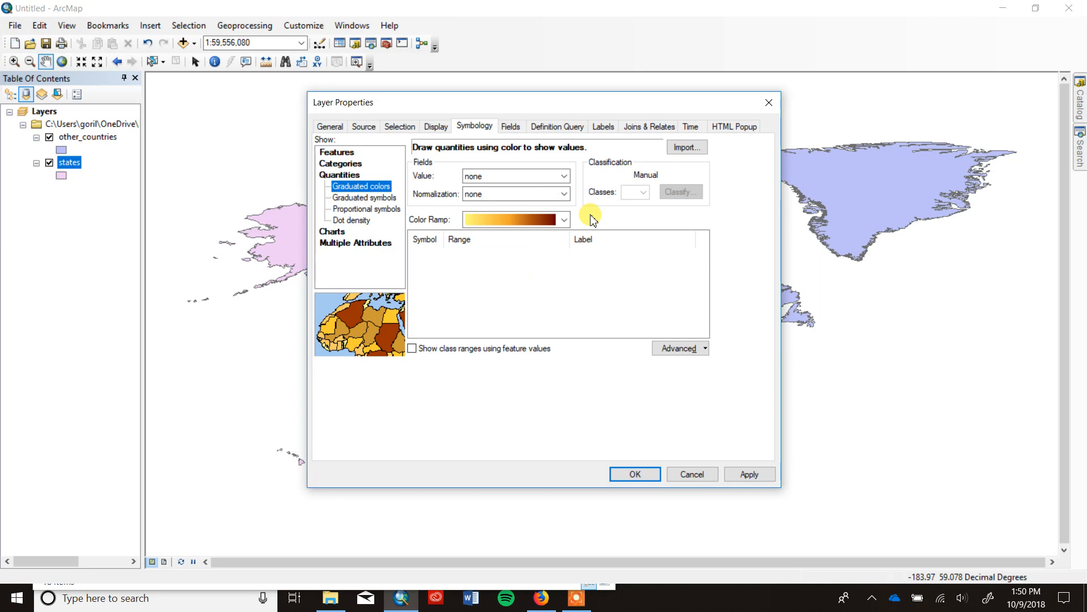
{"action": "left_click", "coordinate": [564, 177]}
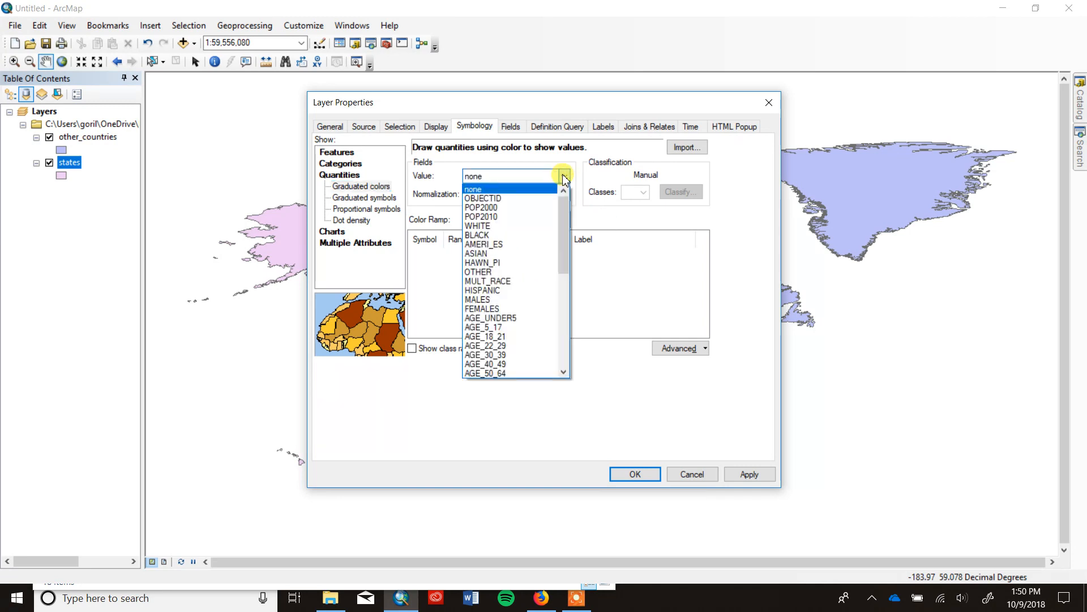
{"action": "left_click", "coordinate": [521, 217]}
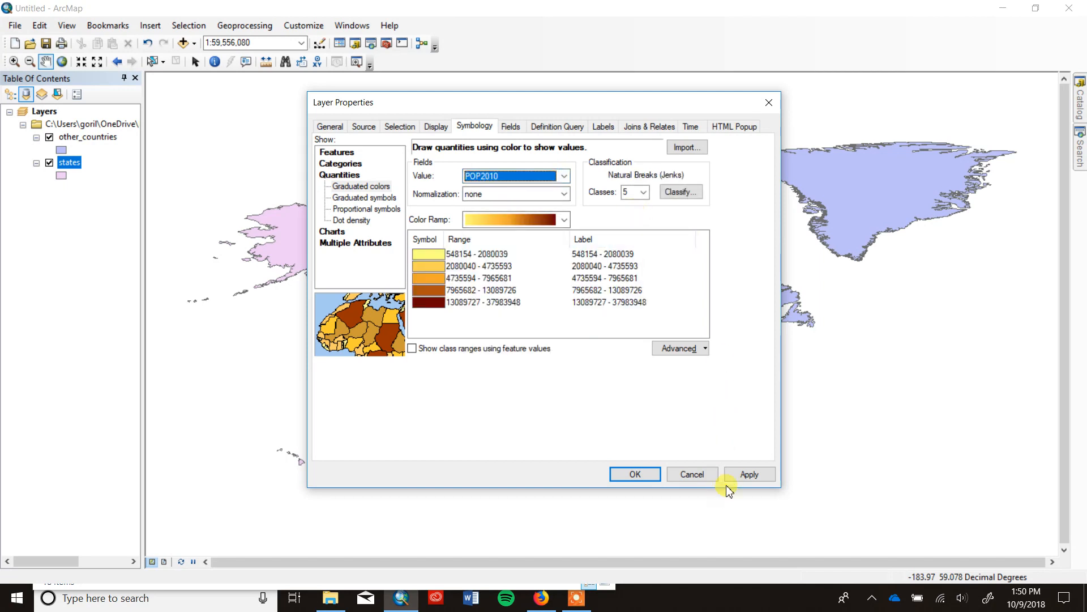
Apply a light-to-dark green color ramp to the states layer and uncover the map to inspect the total population shading.
{"action": "left_click", "coordinate": [565, 219]}
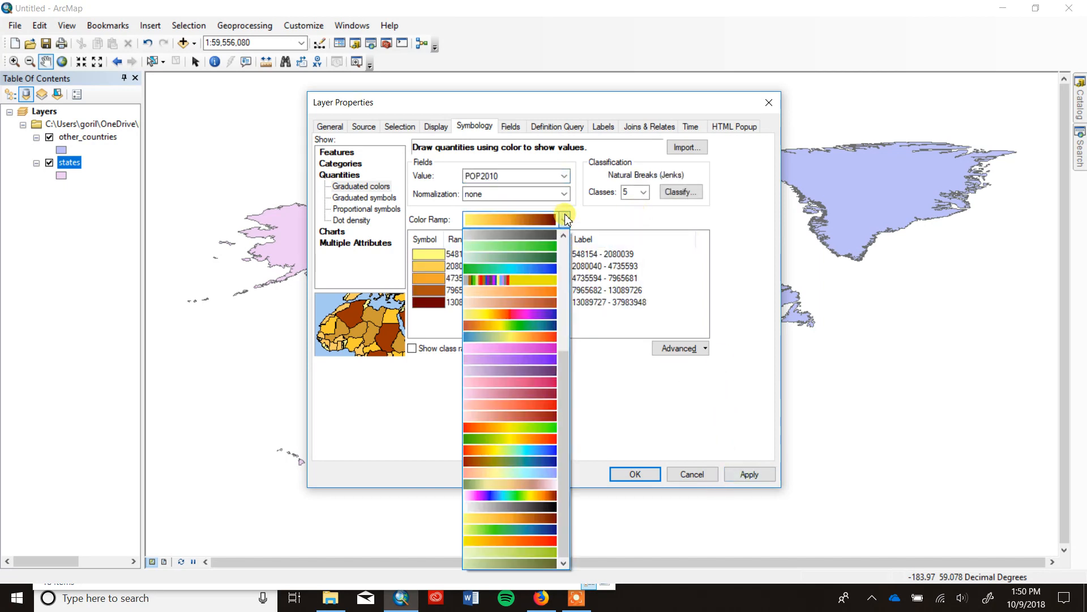
{"action": "left_click", "coordinate": [531, 256]}
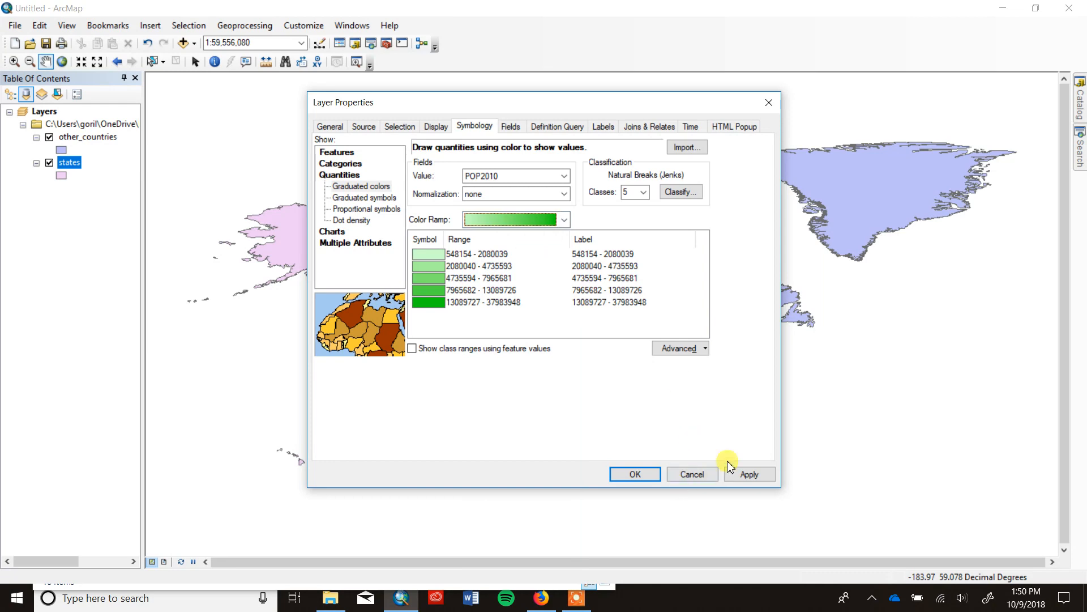
{"action": "left_click", "coordinate": [749, 474]}
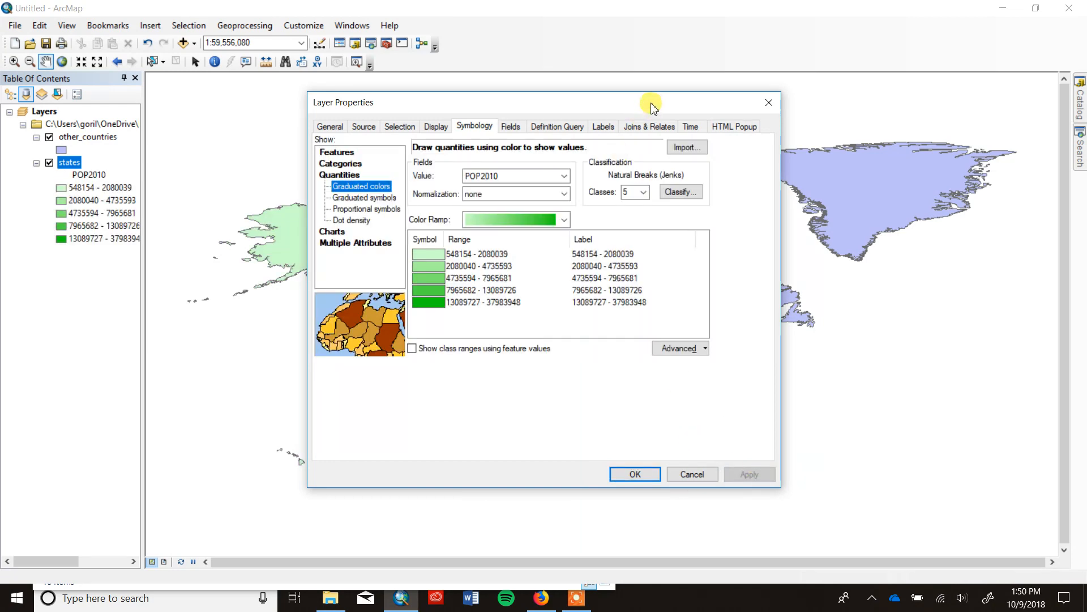
{"action": "left_click_drag", "start_coordinate": [651, 103], "coordinate": [978, 33]}
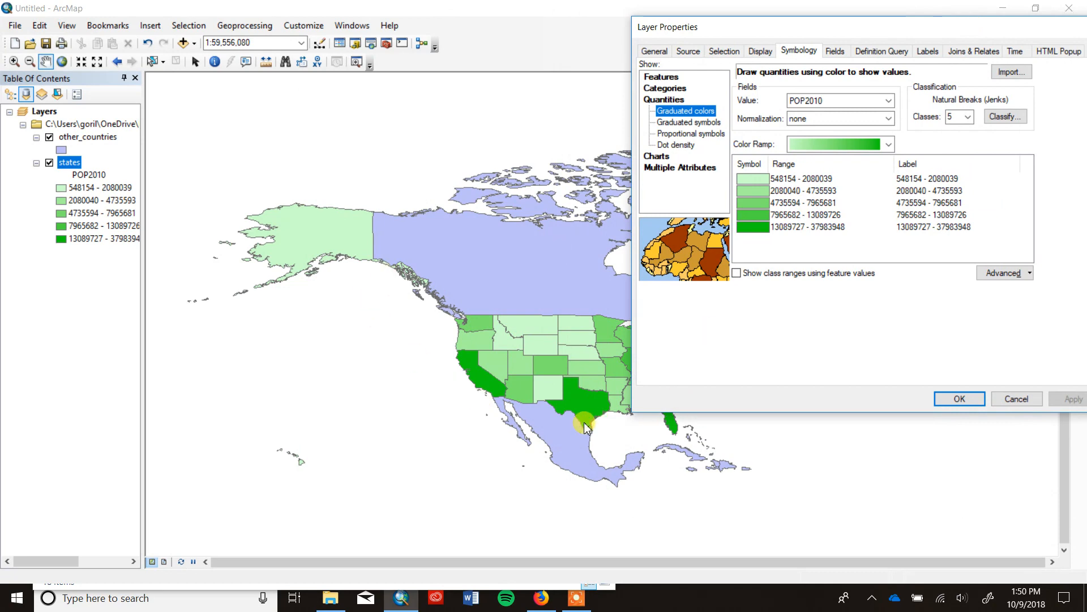
{"action": "left_click_drag", "start_coordinate": [860, 33], "coordinate": [751, 453]}
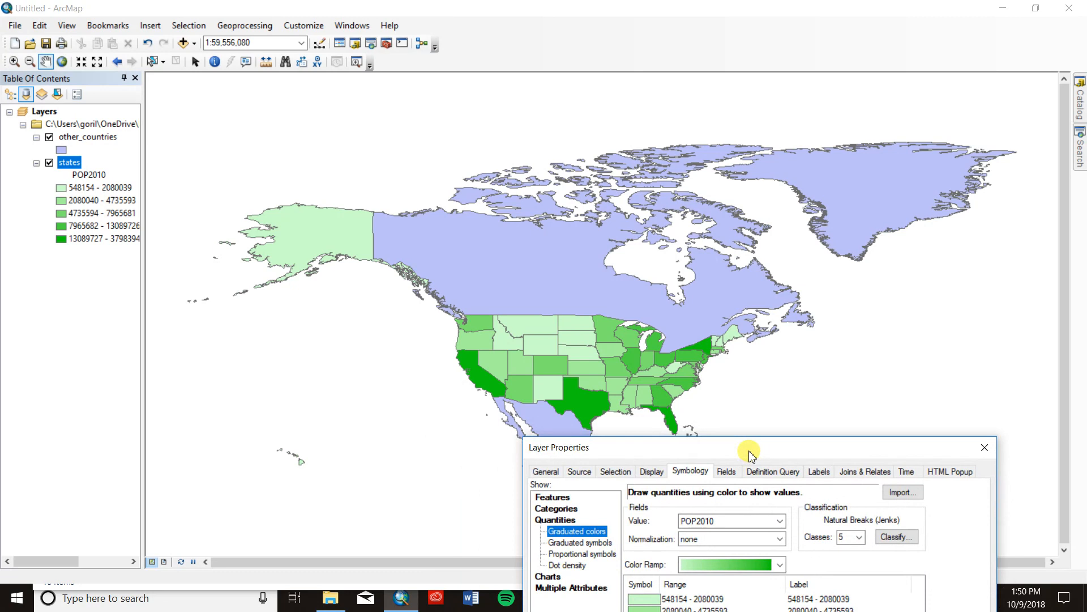
{"action": "left_click_drag", "start_coordinate": [751, 453], "coordinate": [759, 445]}
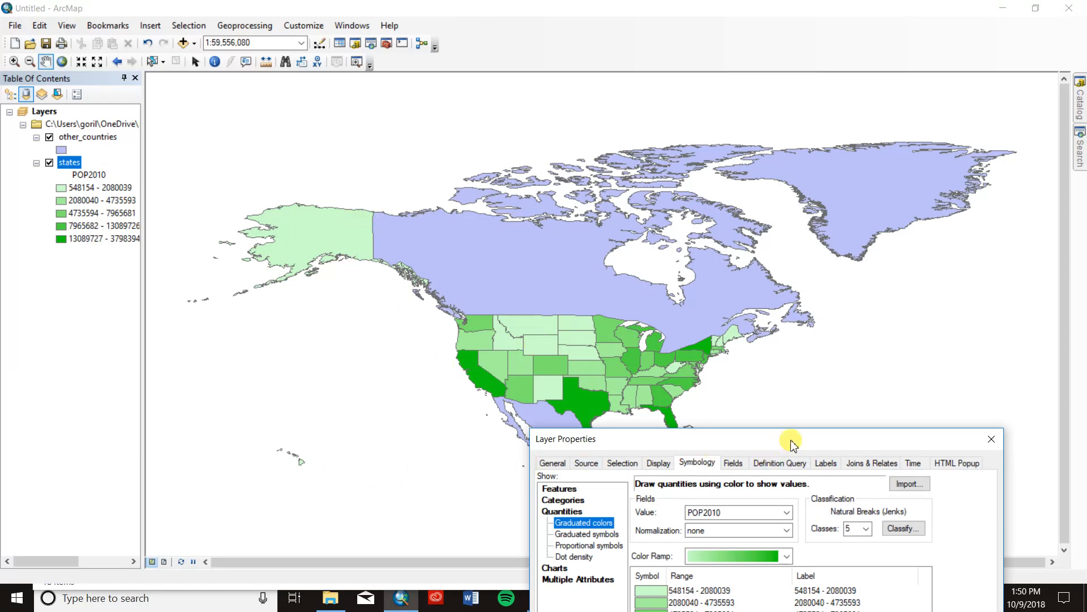
{"action": "left_click_drag", "start_coordinate": [796, 445], "coordinate": [876, 124]}
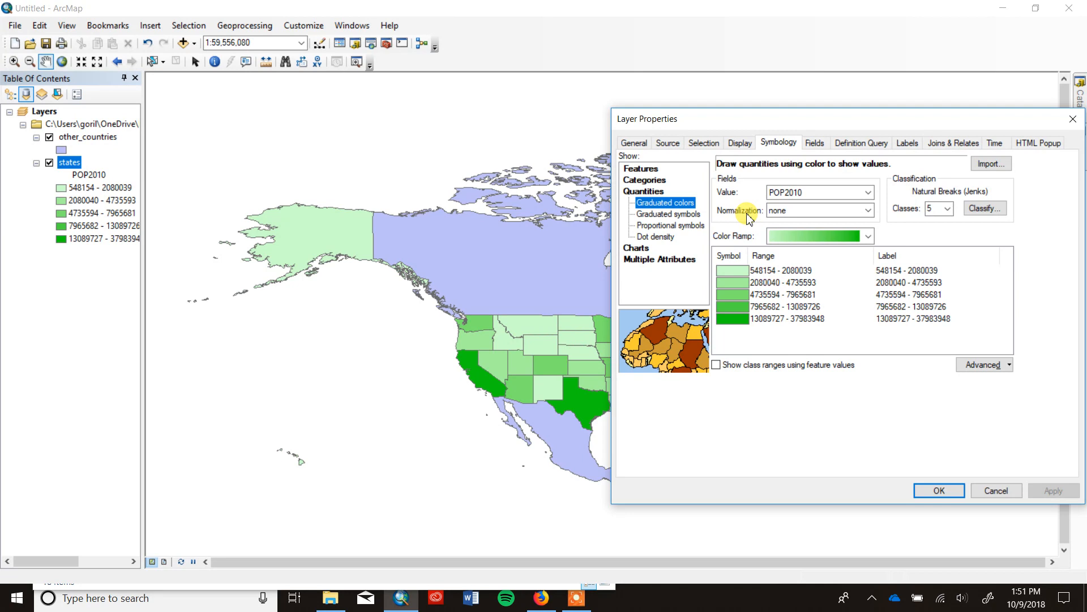
Normalize the POP2010 values of the states layer by SQMI, apply it, and inspect the map.
{"action": "left_click", "coordinate": [868, 210]}
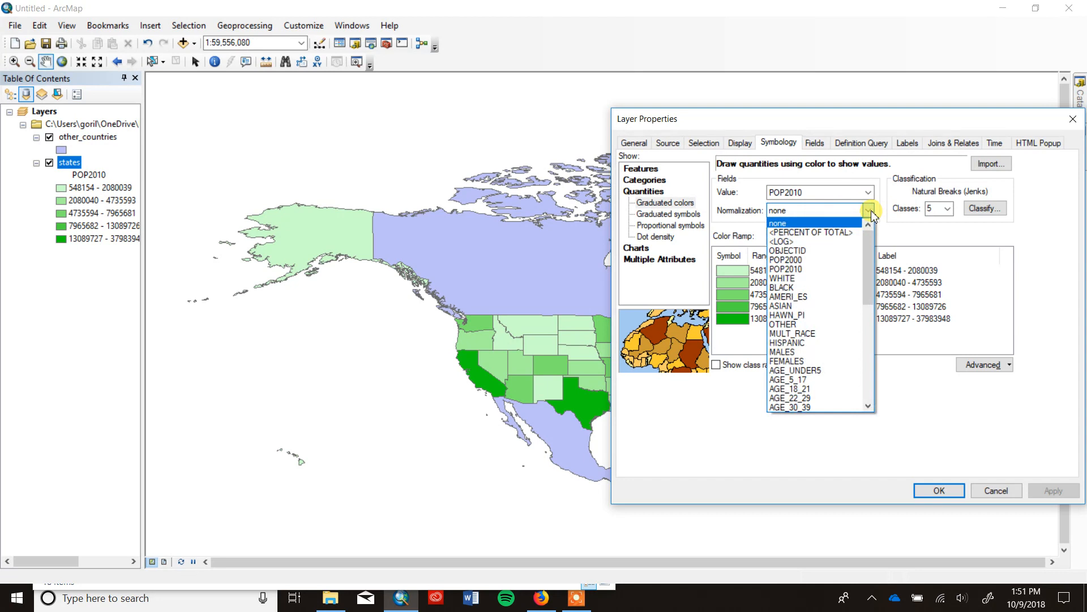
{"action": "left_click_drag", "start_coordinate": [876, 266], "coordinate": [877, 388]}
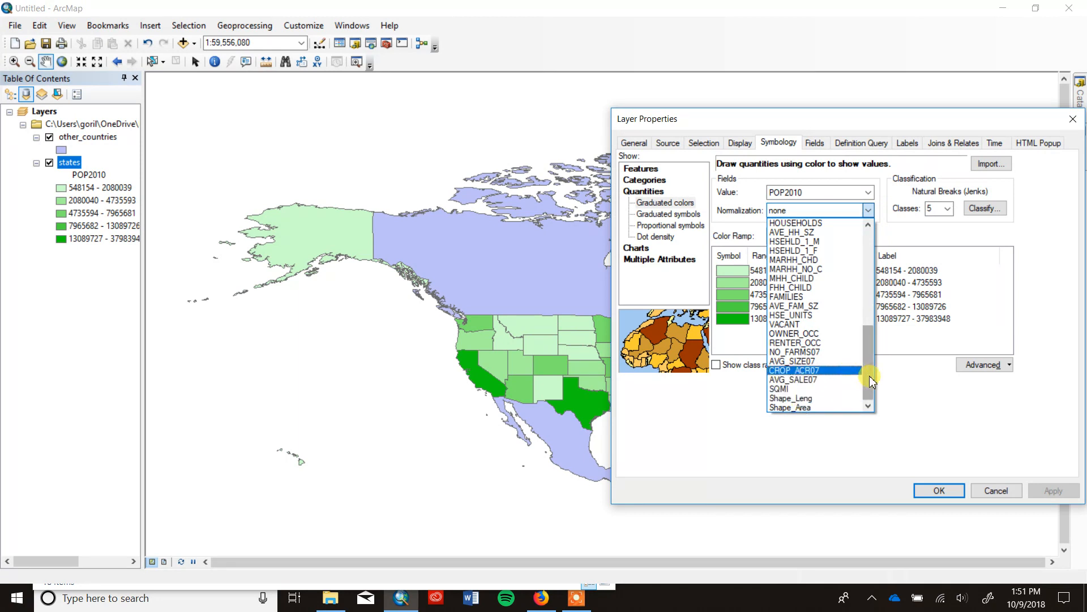
{"action": "left_click_drag", "start_coordinate": [868, 381], "coordinate": [871, 272]}
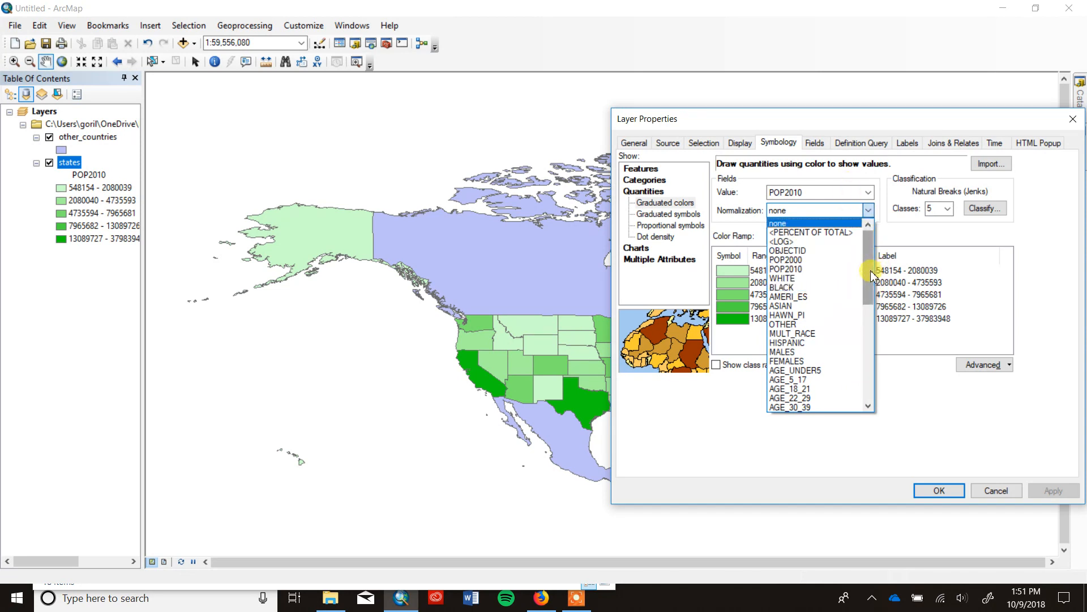
{"action": "left_click_drag", "start_coordinate": [867, 276], "coordinate": [866, 403]}
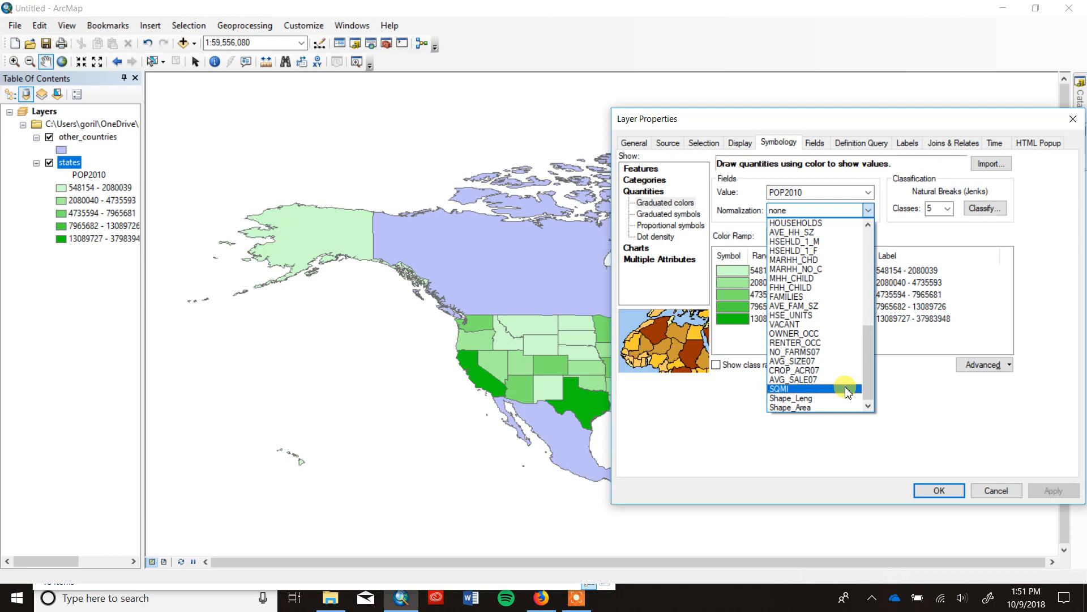
{"action": "left_click", "coordinate": [848, 389]}
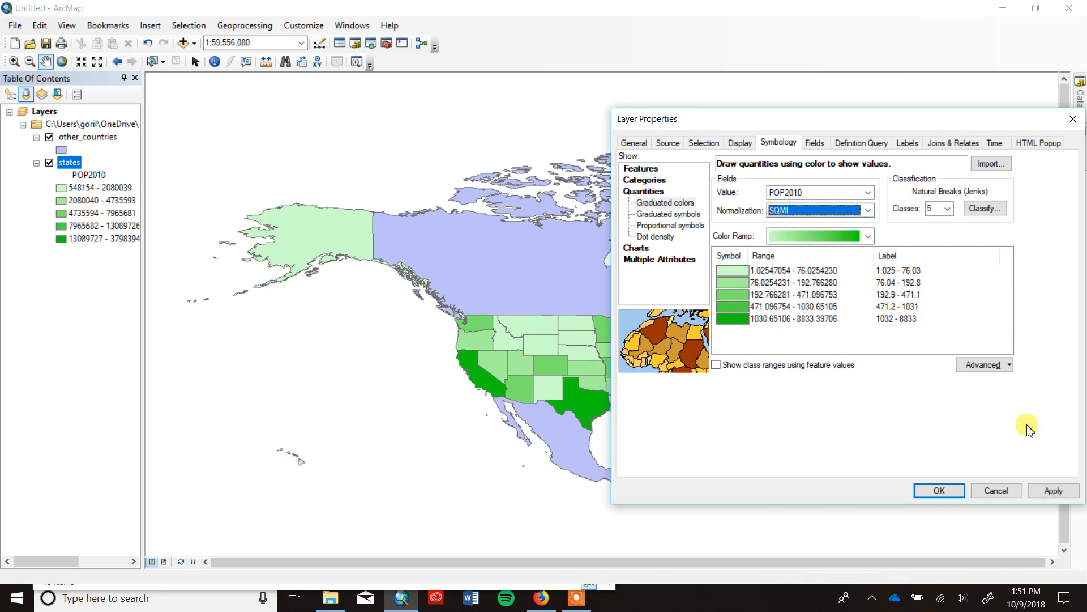
{"action": "left_click", "coordinate": [1054, 492]}
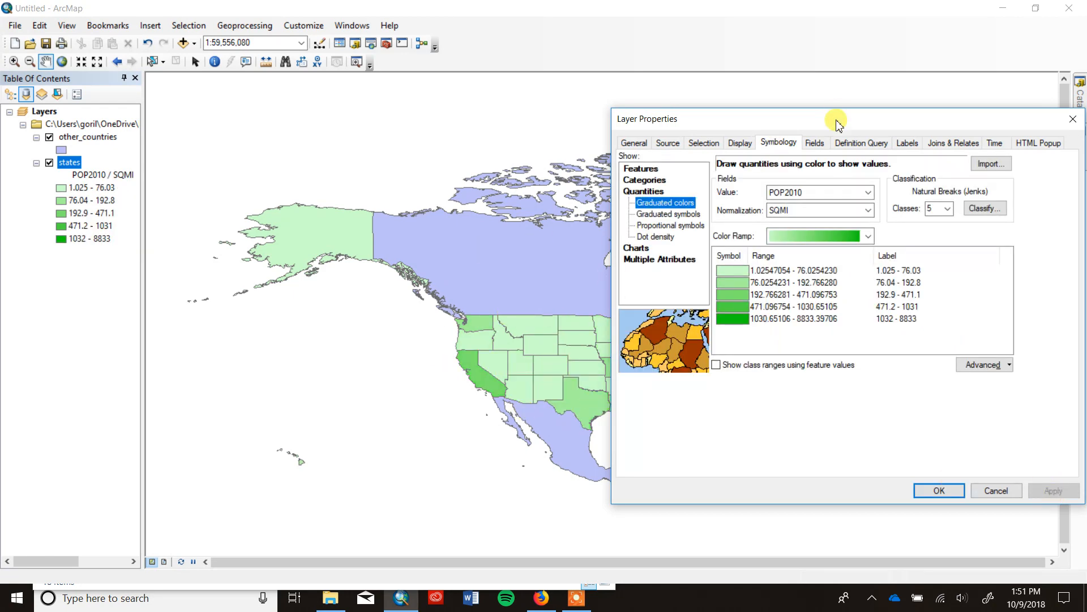
{"action": "left_click_drag", "start_coordinate": [813, 120], "coordinate": [884, 412]}
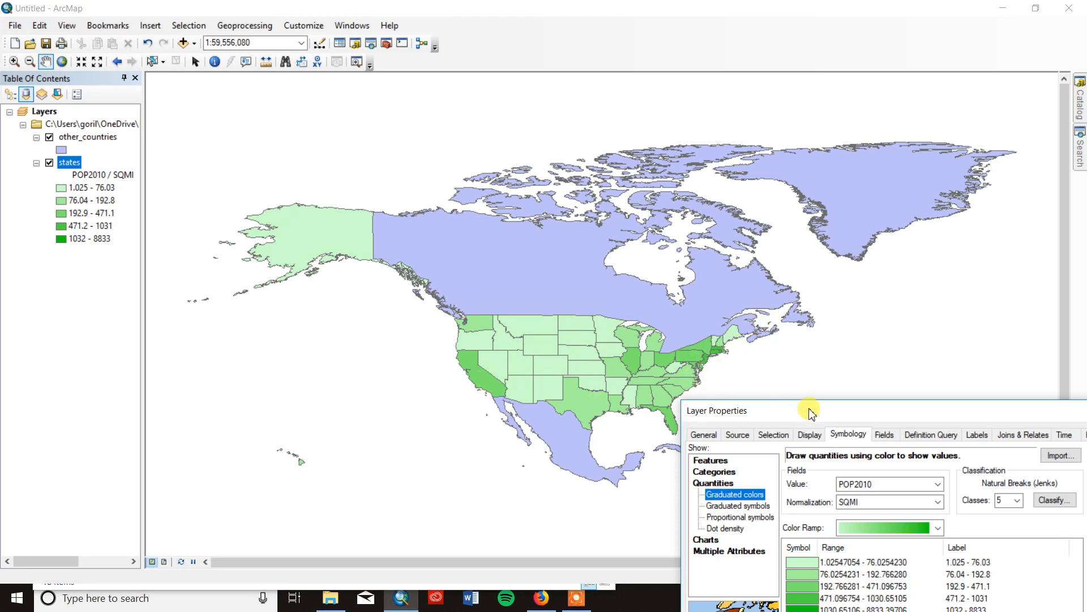
{"action": "left_click_drag", "start_coordinate": [809, 411], "coordinate": [698, 97]}
Apply a light pink to dark red color ramp to the states layer and inspect the recolored map.
{"action": "left_click", "coordinate": [827, 215]}
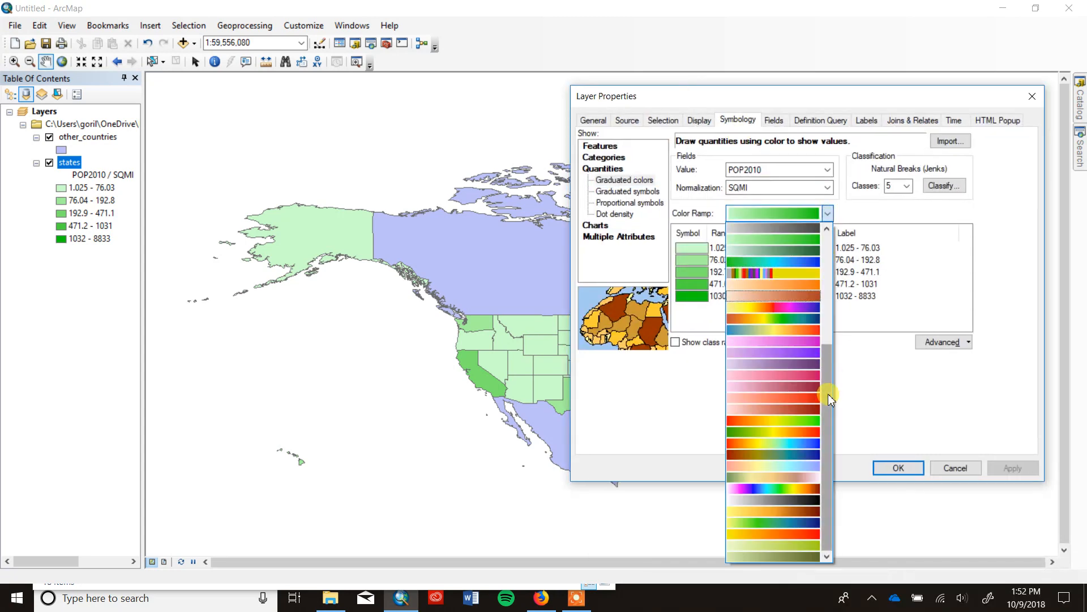
{"action": "left_click", "coordinate": [806, 386]}
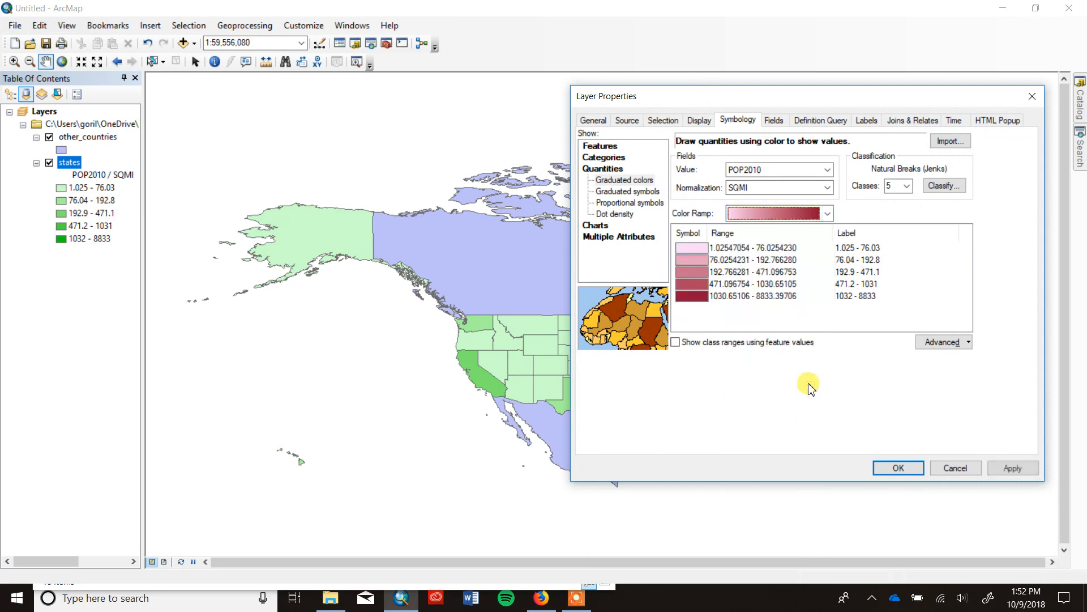
{"action": "left_click", "coordinate": [1009, 468]}
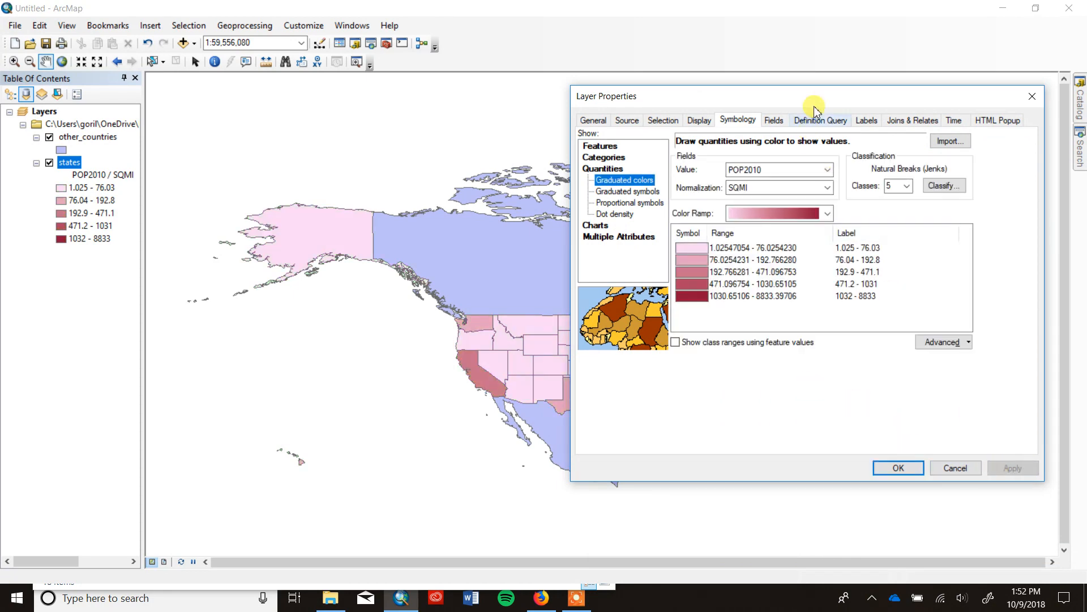
{"action": "left_click_drag", "start_coordinate": [825, 98], "coordinate": [1086, 241]}
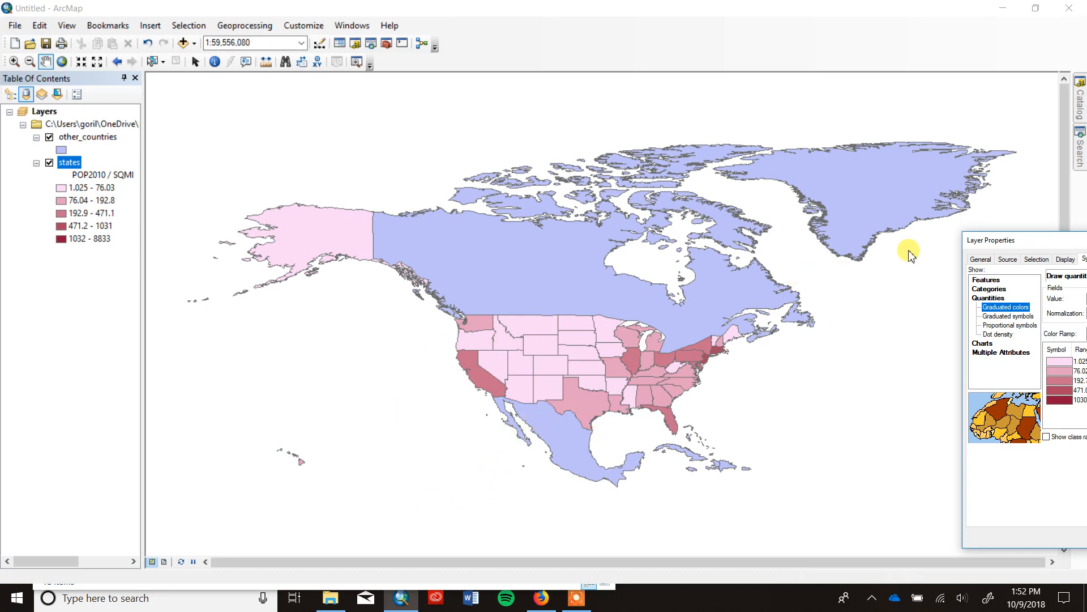
{"action": "left_click_drag", "start_coordinate": [1056, 247], "coordinate": [814, 133]}
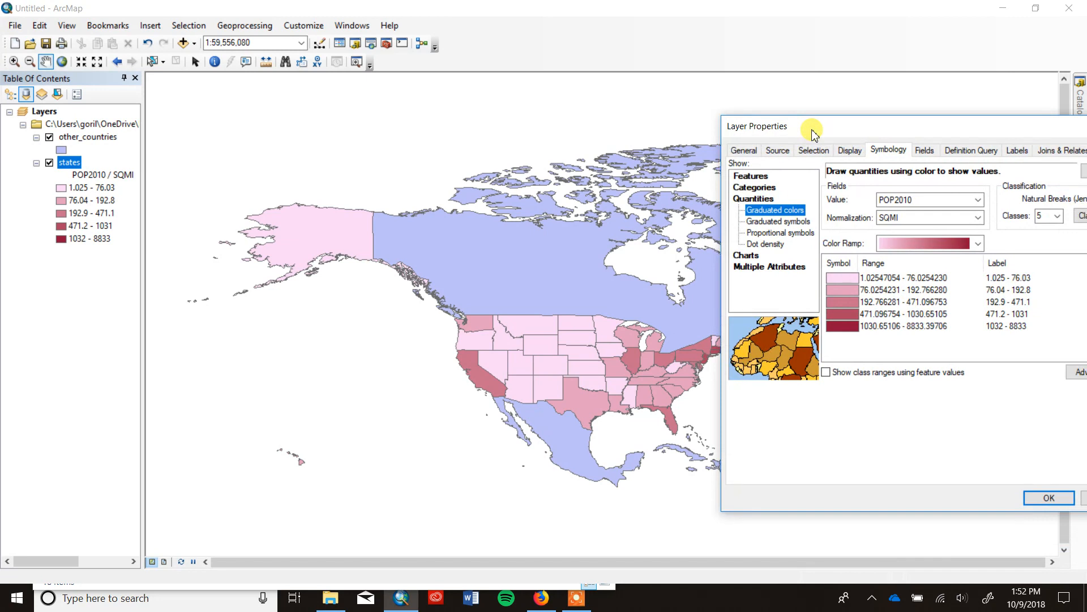
{"action": "left_click_drag", "start_coordinate": [814, 134], "coordinate": [672, 99]}
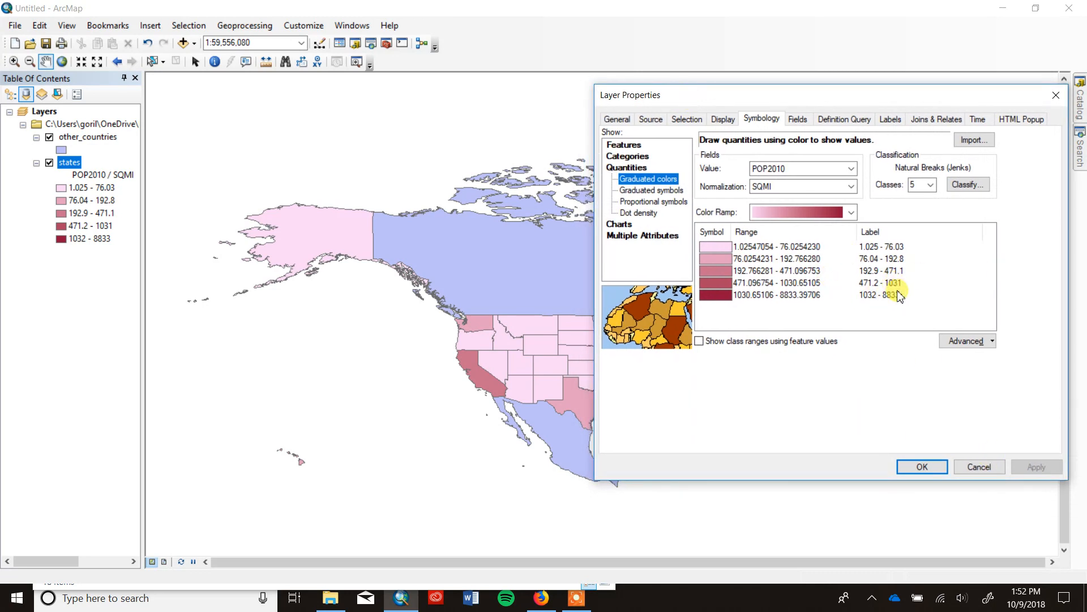
Format the class labels of the states layer as numeric values rounded to 1 decimal place.
{"action": "right_click", "coordinate": [871, 237]}
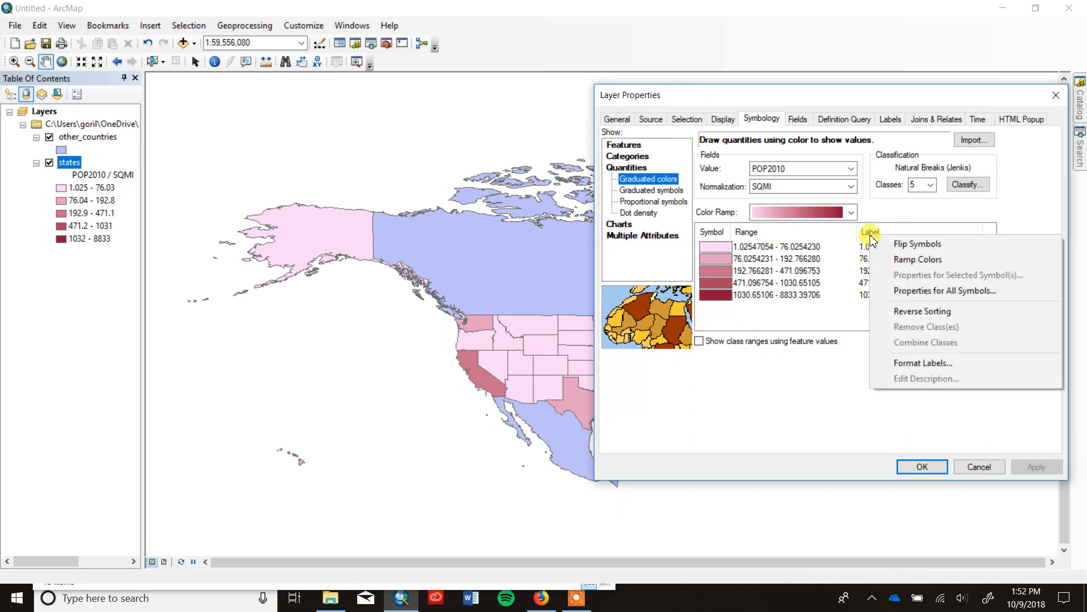
{"action": "left_click", "coordinate": [925, 369]}
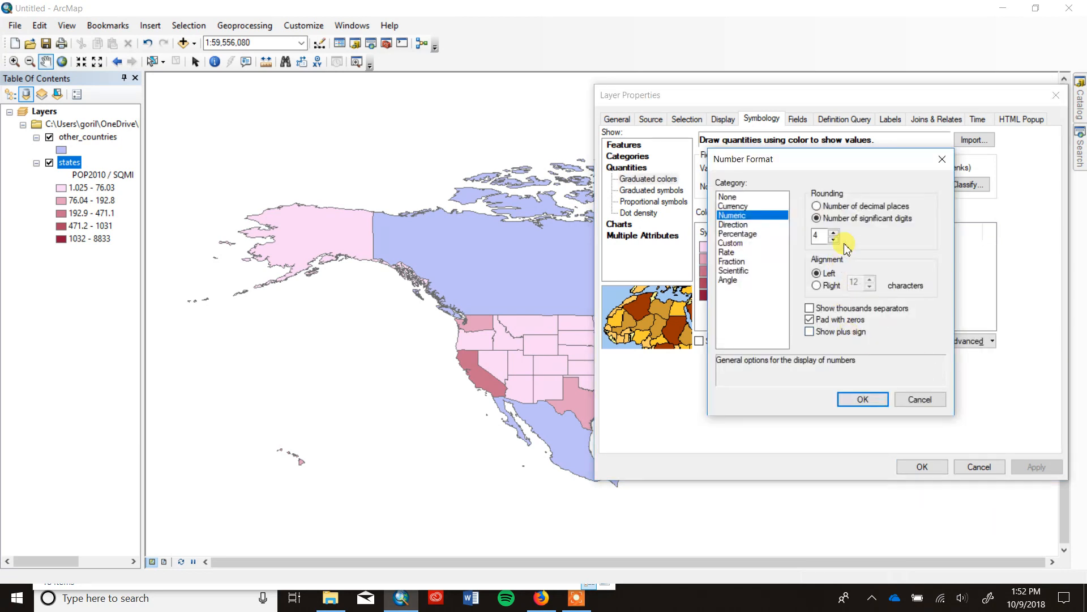
{"action": "left_click", "coordinate": [816, 208]}
{"action": "left_click", "coordinate": [862, 400]}
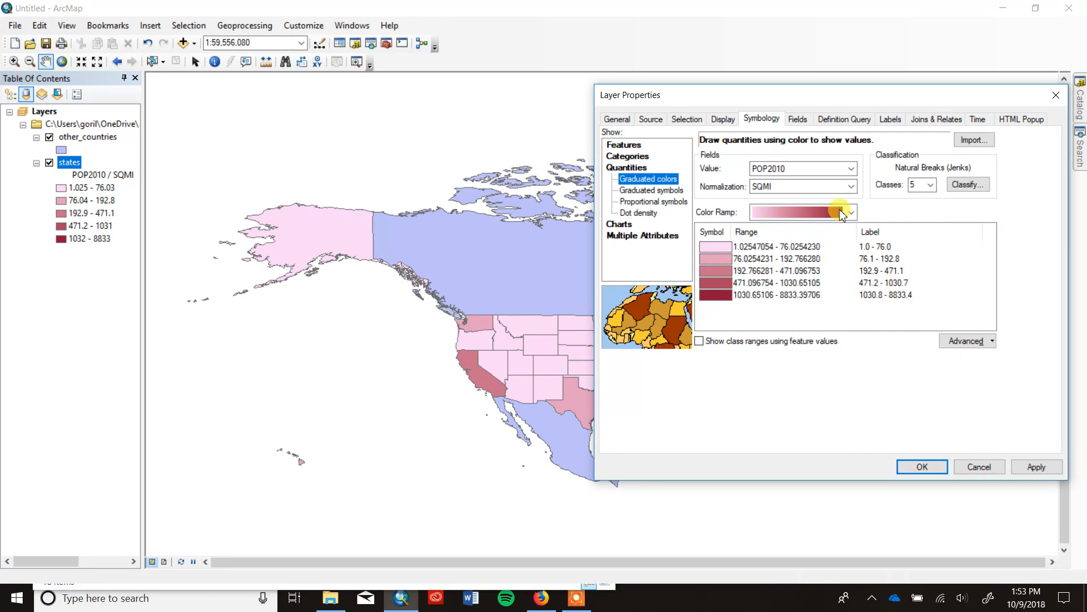
Apply the reformatted class labels to the states layer and close its properties.
{"action": "left_click", "coordinate": [1047, 468]}
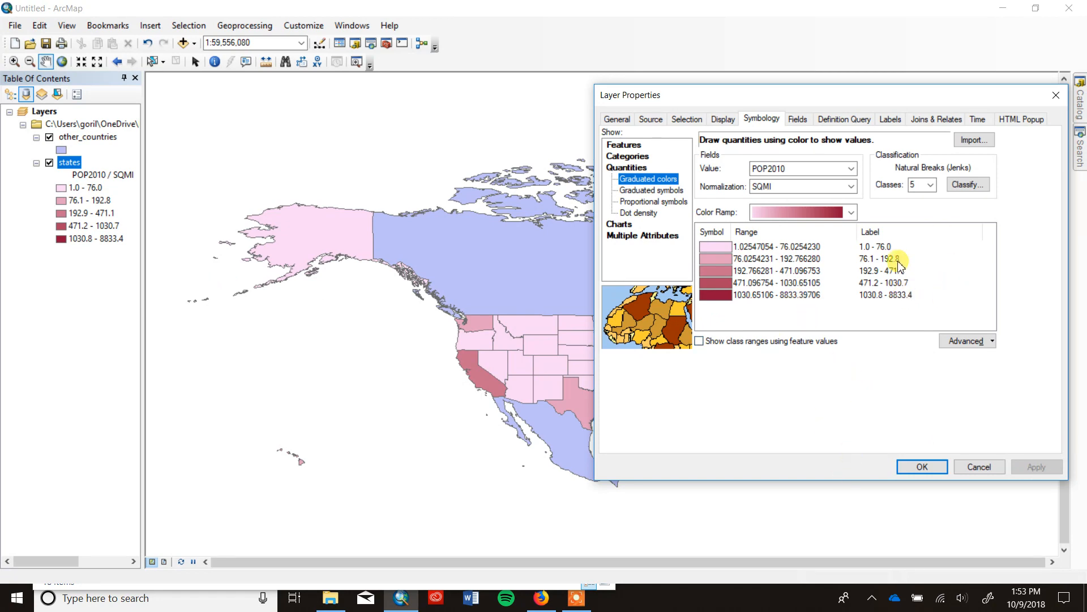
{"action": "left_click", "coordinate": [924, 468]}
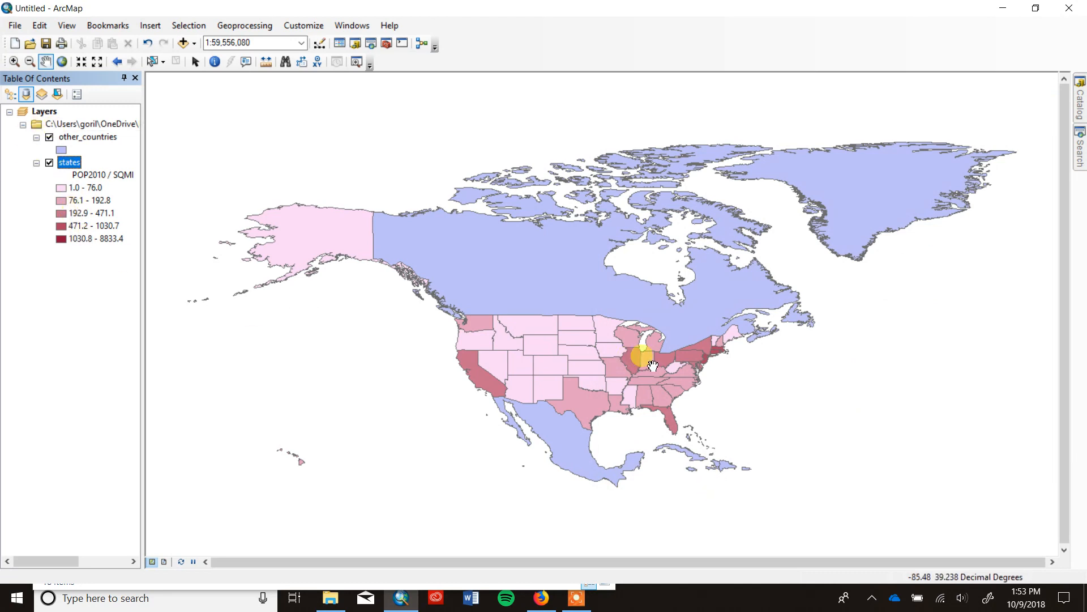
Give the other_countries layer a light gray fill and a dark gray outline.
{"action": "left_click", "coordinate": [64, 149]}
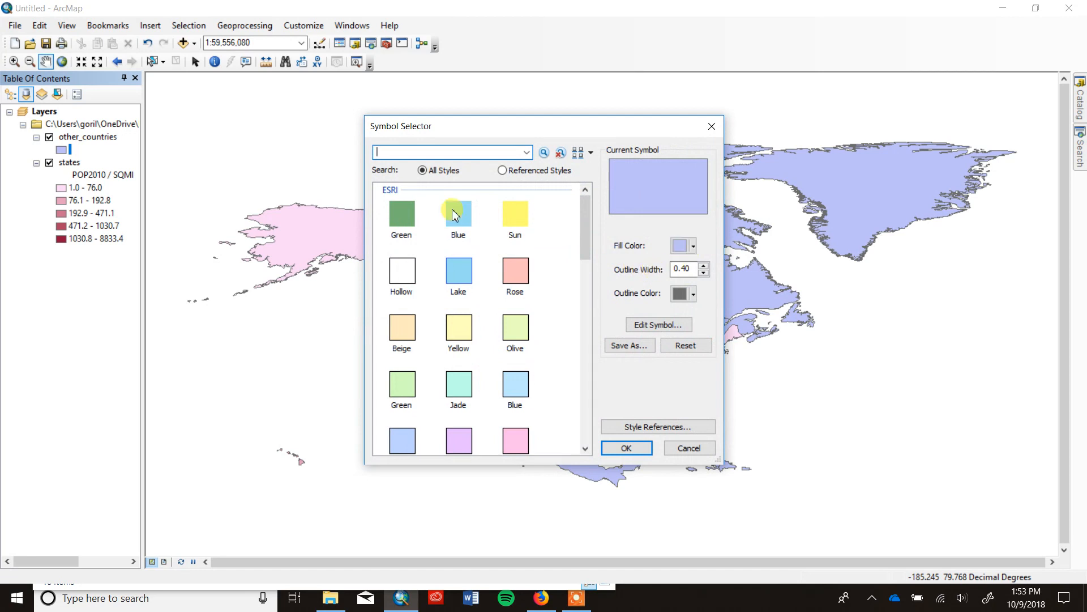
{"action": "left_click", "coordinate": [694, 247]}
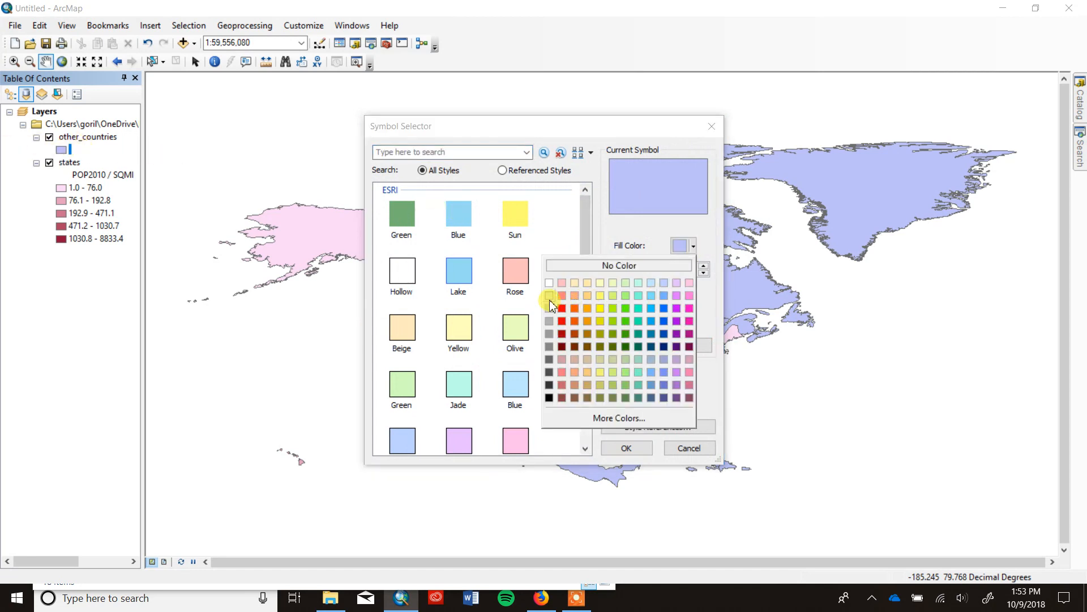
{"action": "left_click", "coordinate": [549, 299]}
{"action": "left_click", "coordinate": [693, 295]}
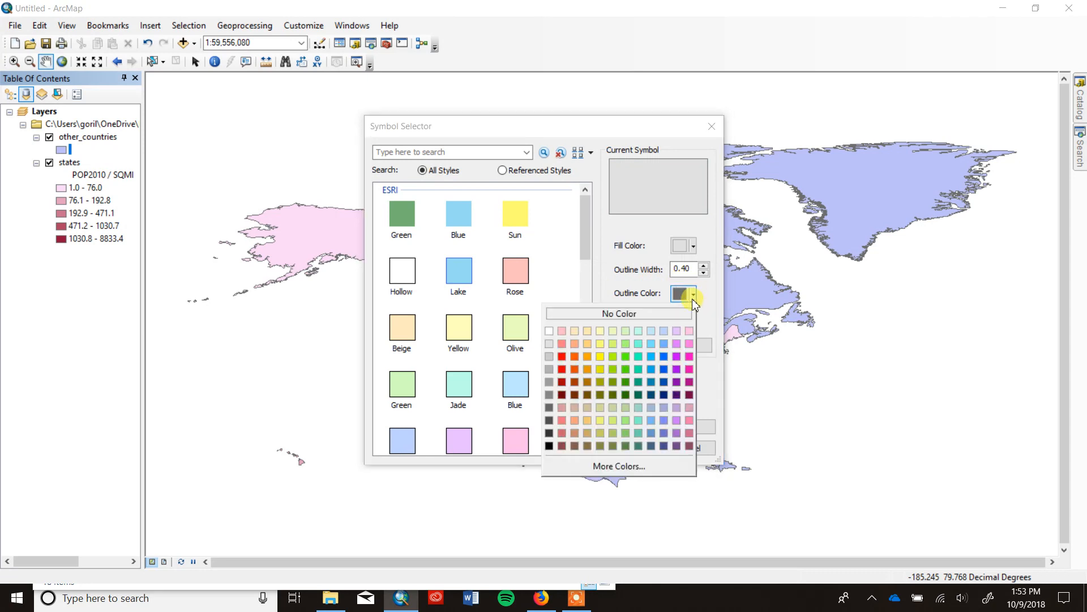
{"action": "left_click", "coordinate": [552, 412]}
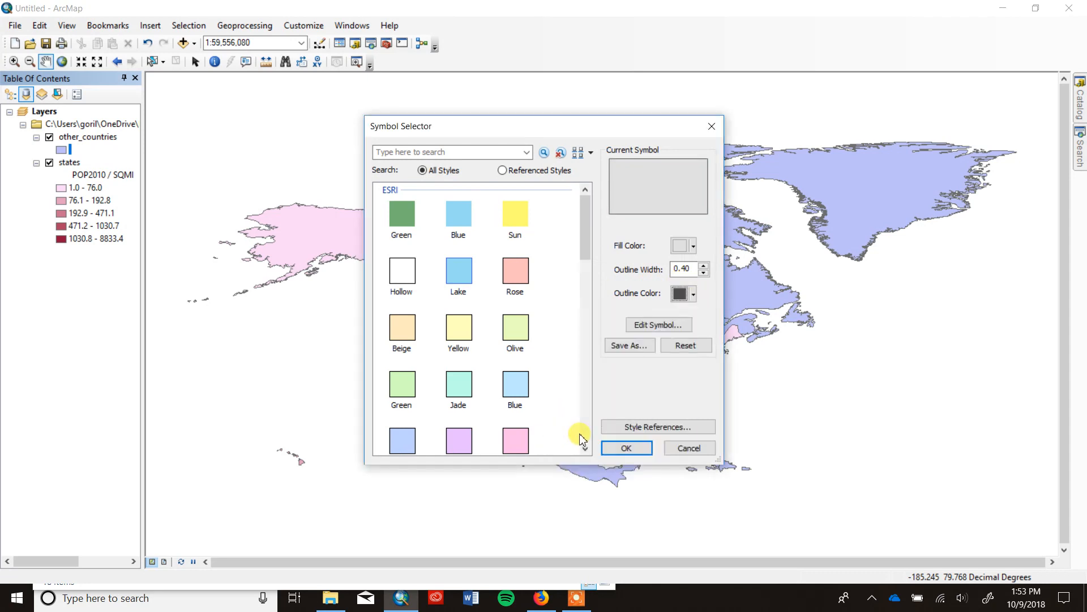
{"action": "left_click", "coordinate": [610, 447]}
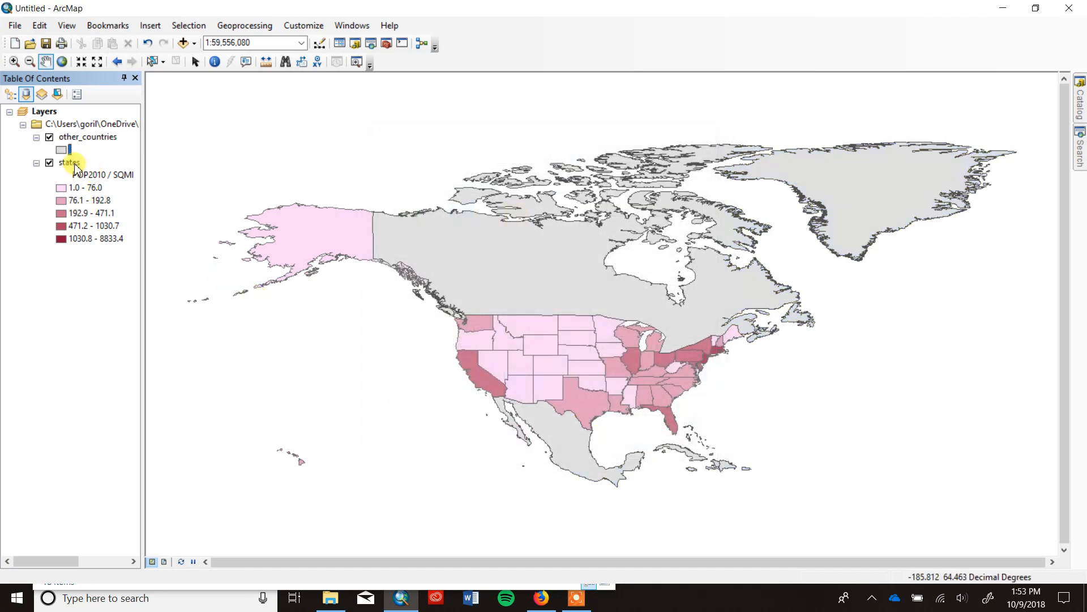
Recolor the other_countries outline a lighter gray.
{"action": "double_click", "coordinate": [61, 149]}
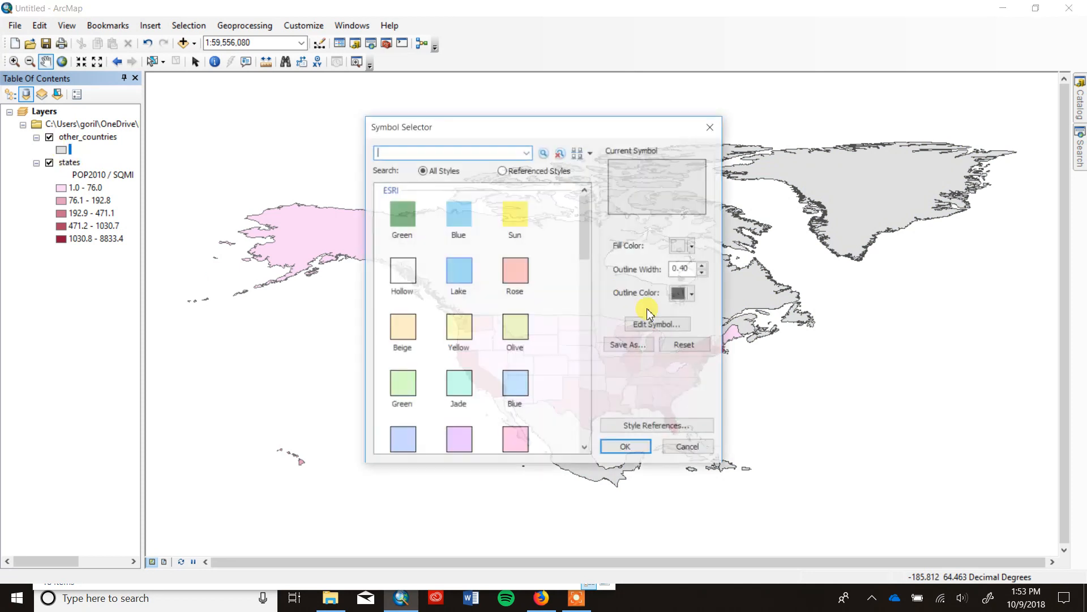
{"action": "left_click", "coordinate": [692, 294]}
{"action": "left_click", "coordinate": [555, 354]}
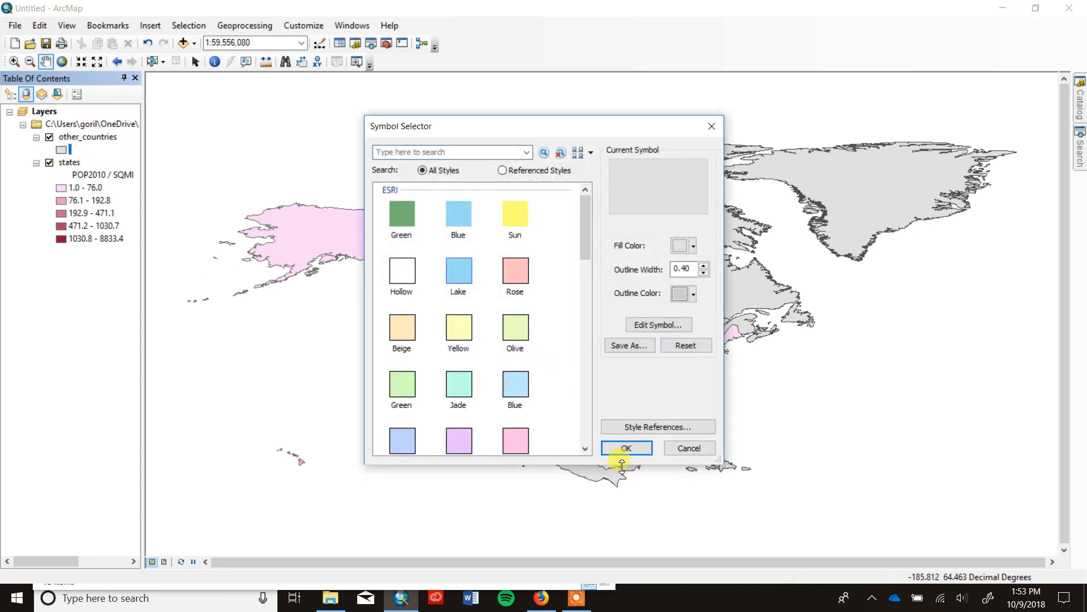
{"action": "left_click", "coordinate": [628, 447]}
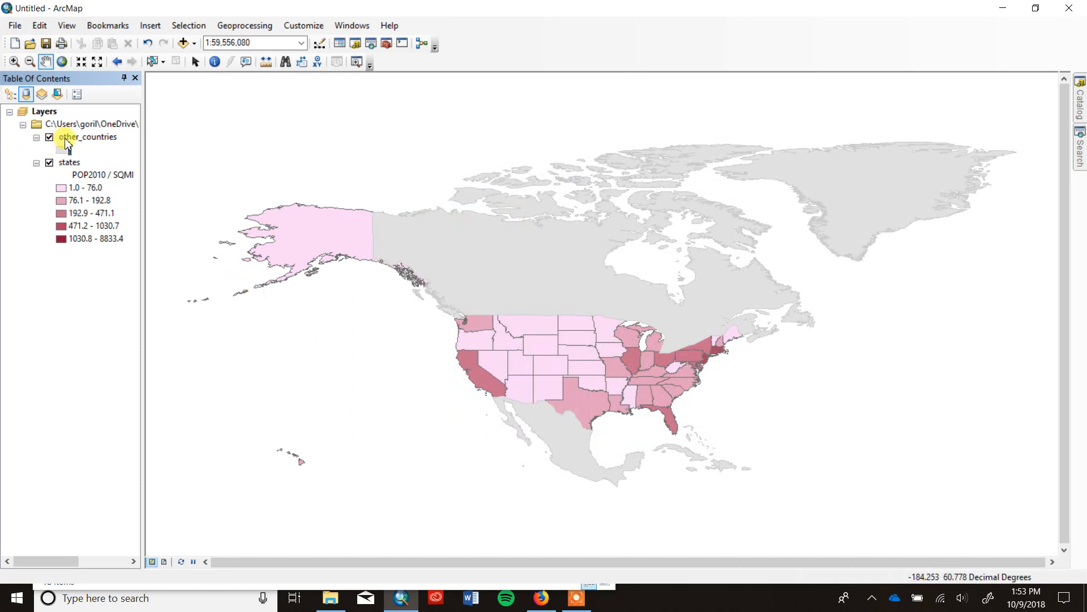
List the layers by drawing order and move other_countries below states.
{"action": "left_click", "coordinate": [66, 137]}
{"action": "left_click", "coordinate": [10, 94]}
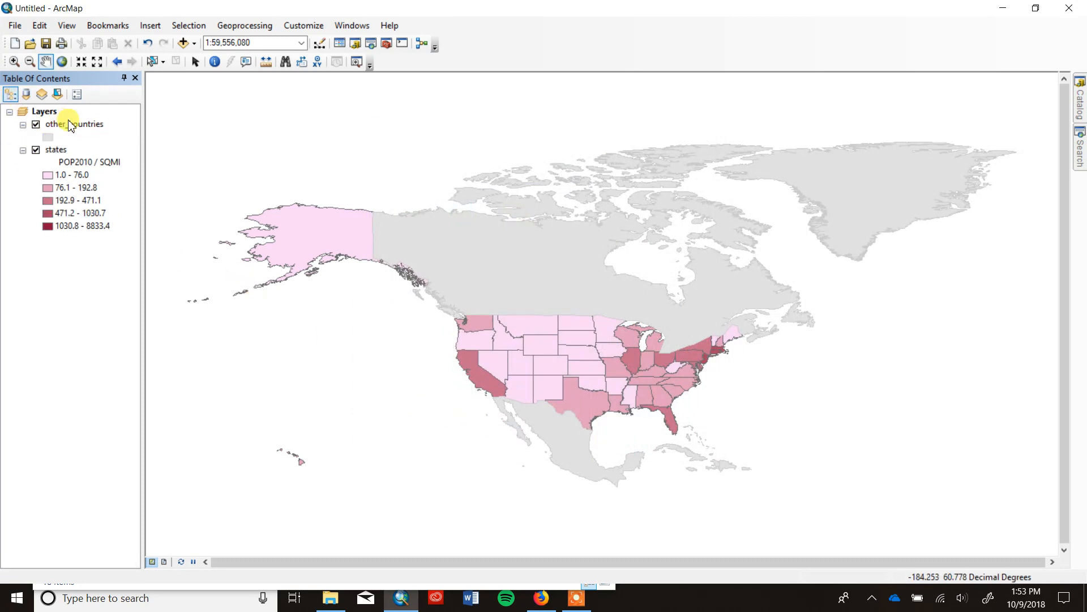
{"action": "left_click_drag", "start_coordinate": [79, 132], "coordinate": [90, 253]}
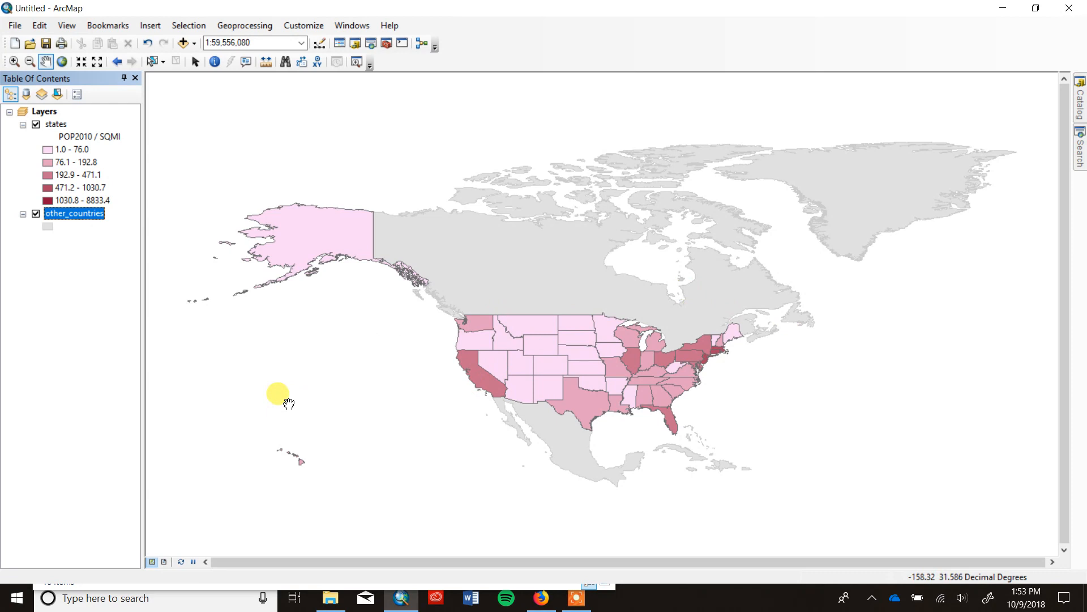
Switch to the page layout and set the paper to Landscape, scaling map elements proportionally to the page size change.
{"action": "left_click", "coordinate": [164, 561]}
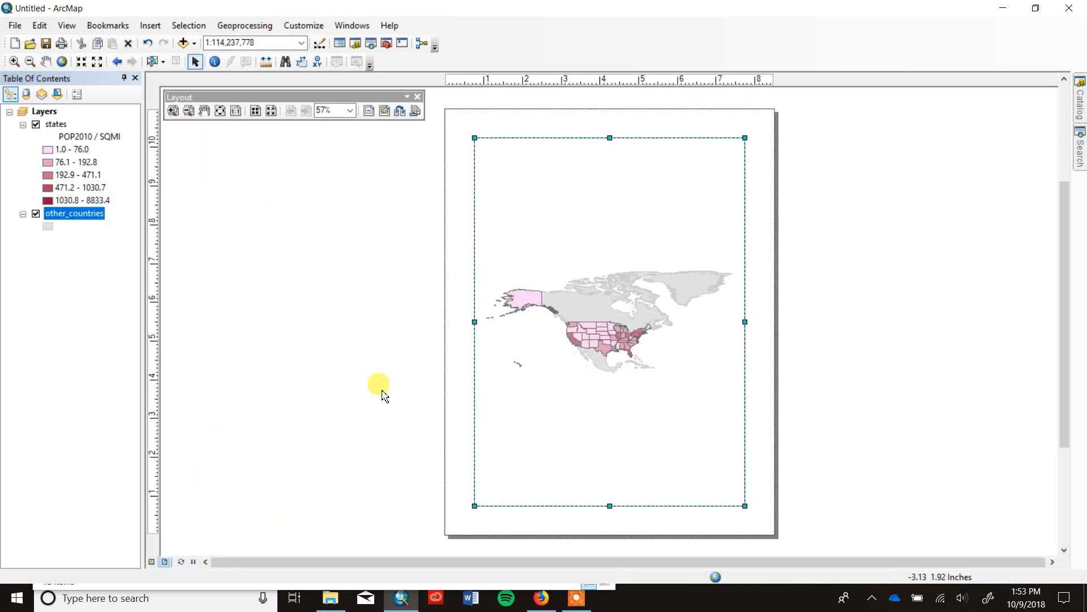
{"action": "right_click", "coordinate": [457, 215]}
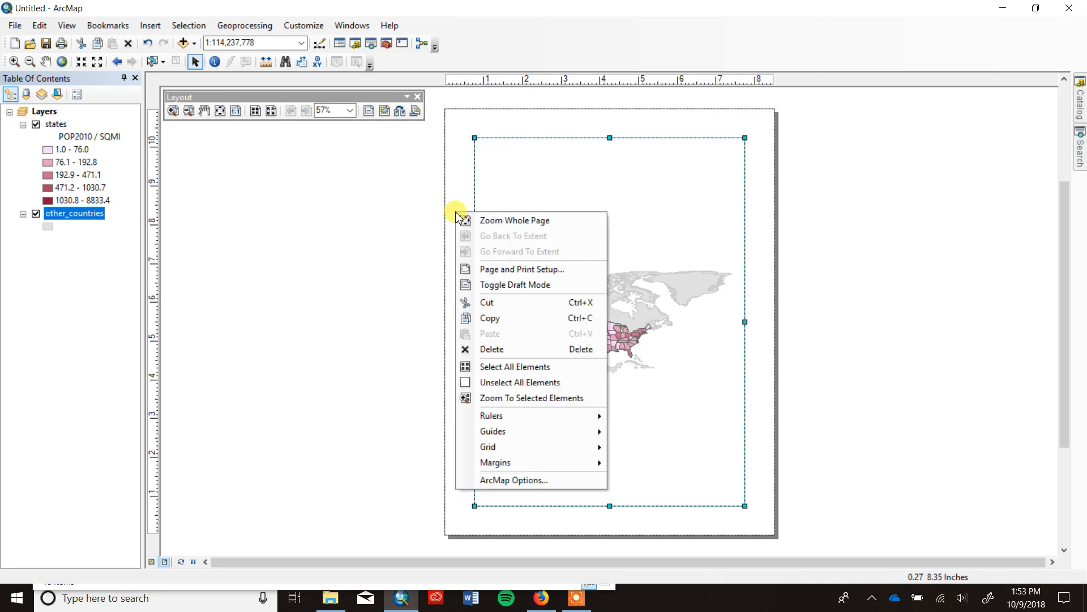
{"action": "left_click", "coordinate": [469, 268]}
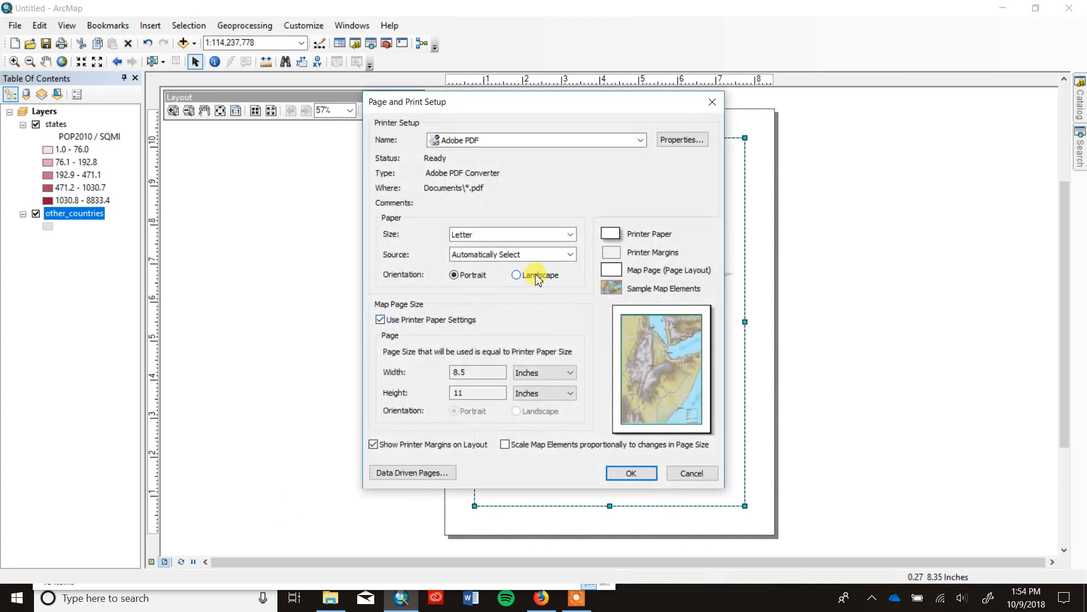
{"action": "left_click", "coordinate": [523, 277]}
{"action": "left_click", "coordinate": [506, 444]}
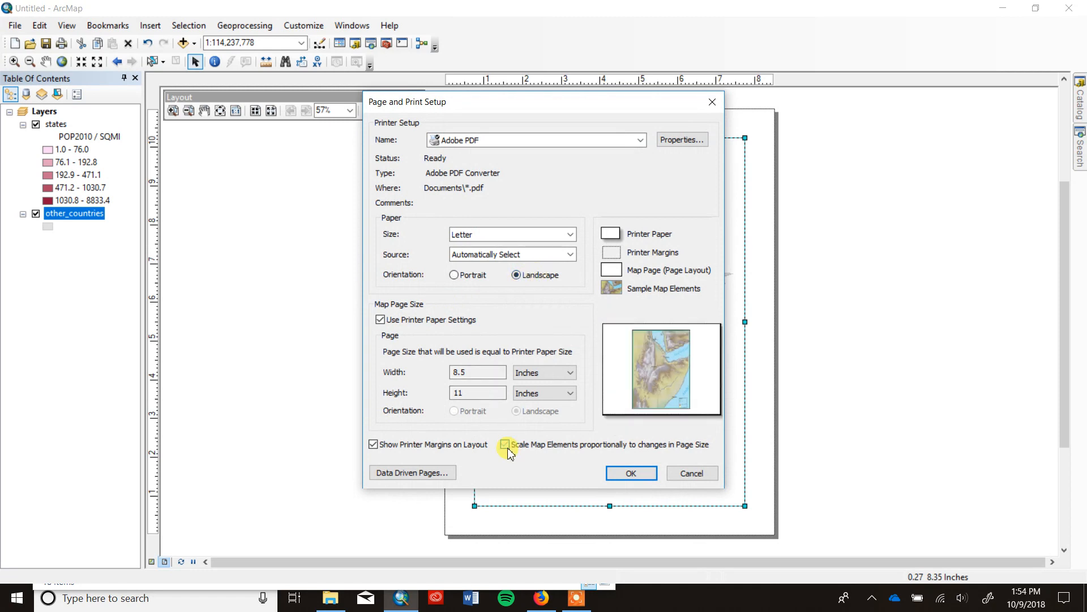
{"action": "left_click", "coordinate": [637, 476]}
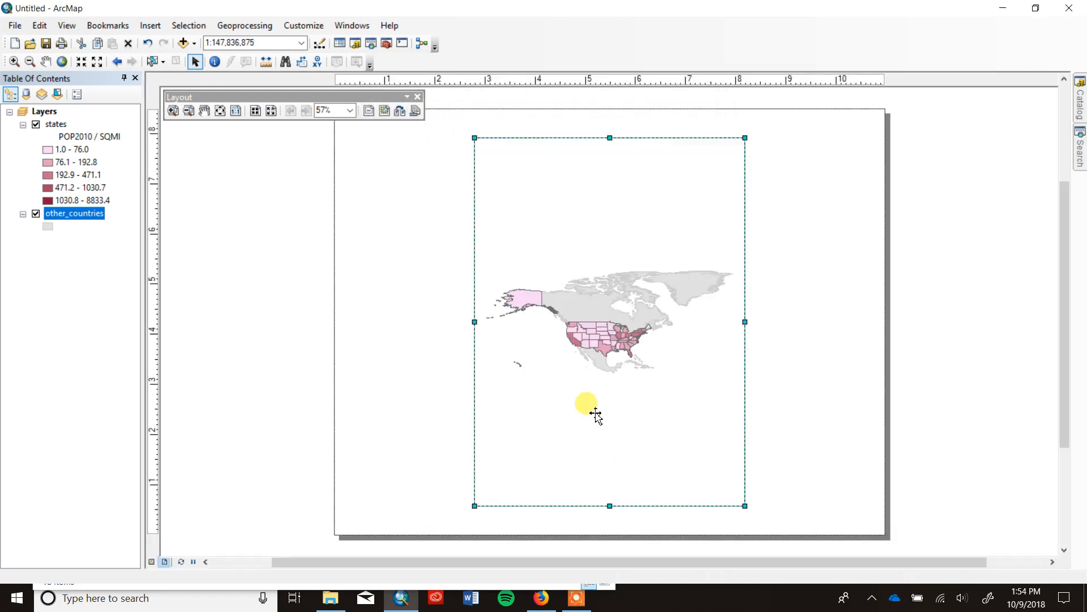
Dock the floating Layout toolbar and stretch the data frame to nearly fill the landscape page.
{"action": "left_click_drag", "start_coordinate": [384, 97], "coordinate": [715, 44]}
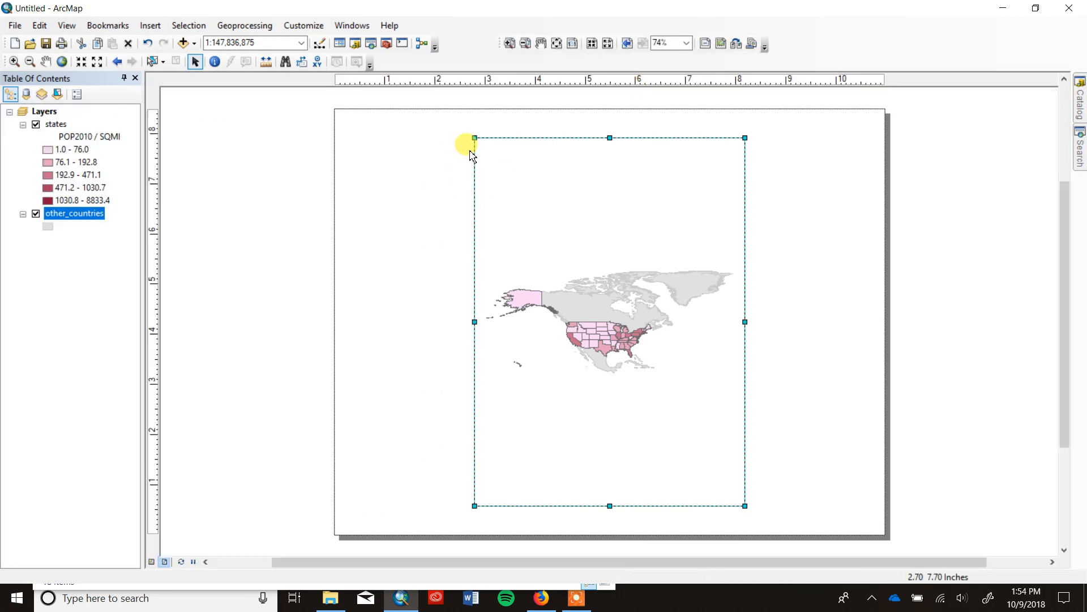
{"action": "left_click_drag", "start_coordinate": [475, 137], "coordinate": [353, 123]}
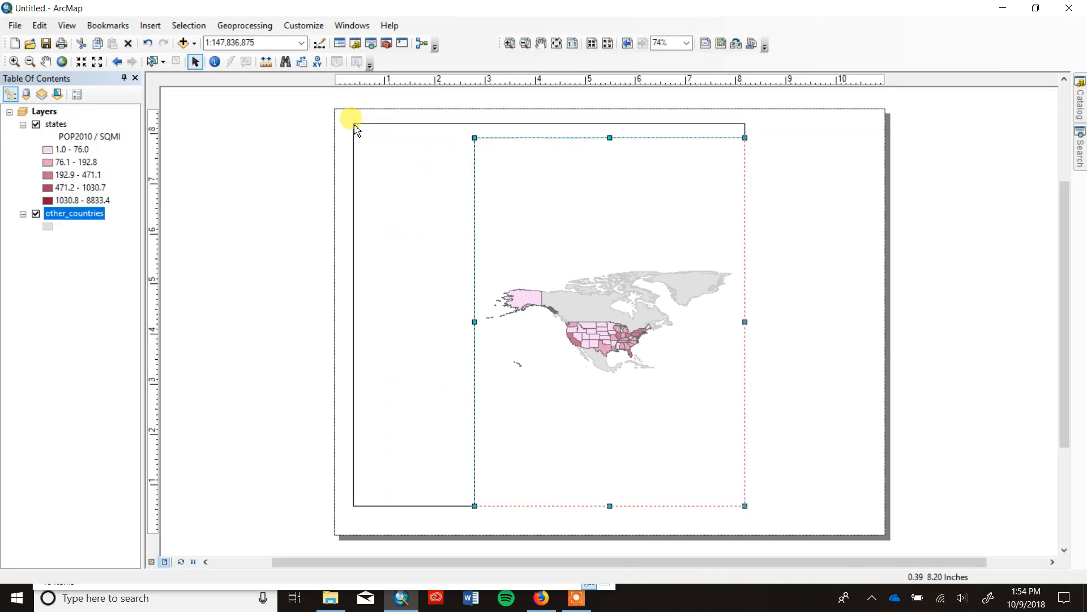
{"action": "left_click_drag", "start_coordinate": [742, 502], "coordinate": [873, 527]}
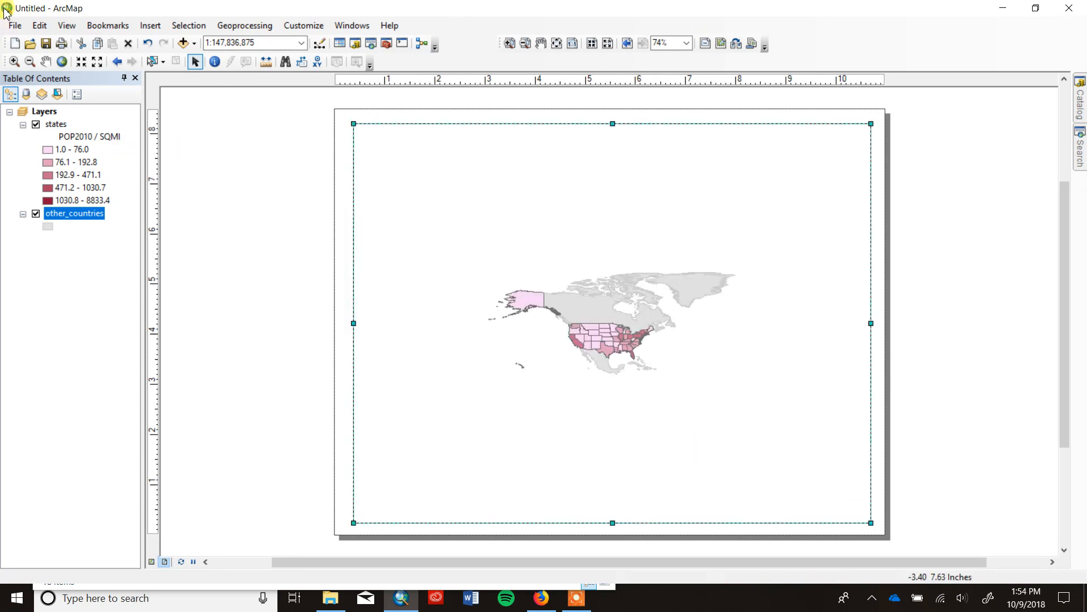
Enlarge the map inside the data frame around Alaska, Hawai'i and the contiguous states.
{"action": "left_click", "coordinate": [13, 61]}
{"action": "left_click_drag", "start_coordinate": [480, 274], "coordinate": [691, 412]}
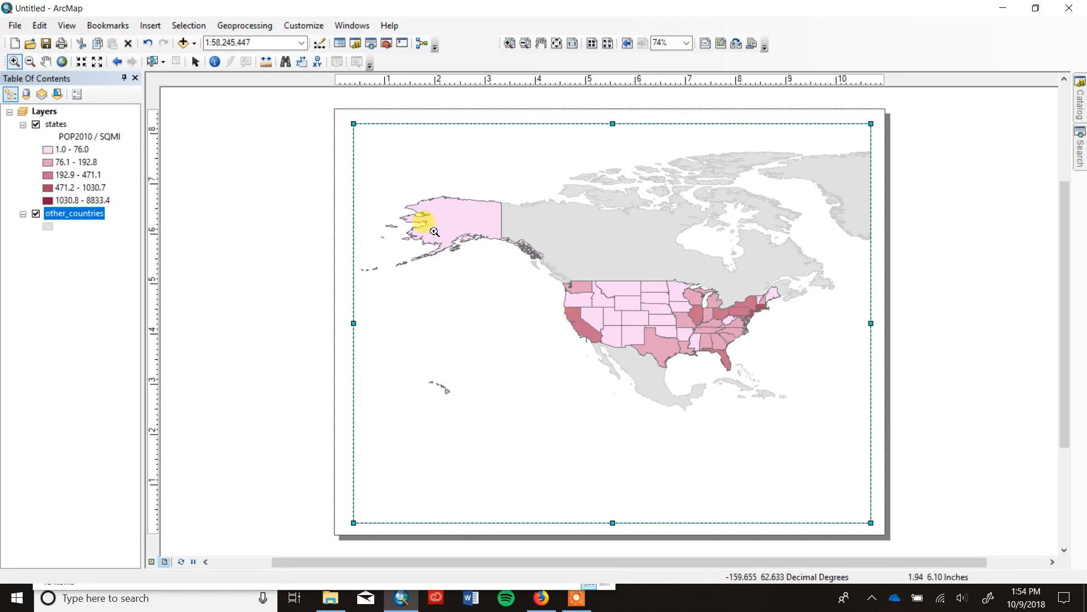
{"action": "left_click", "coordinate": [57, 115]}
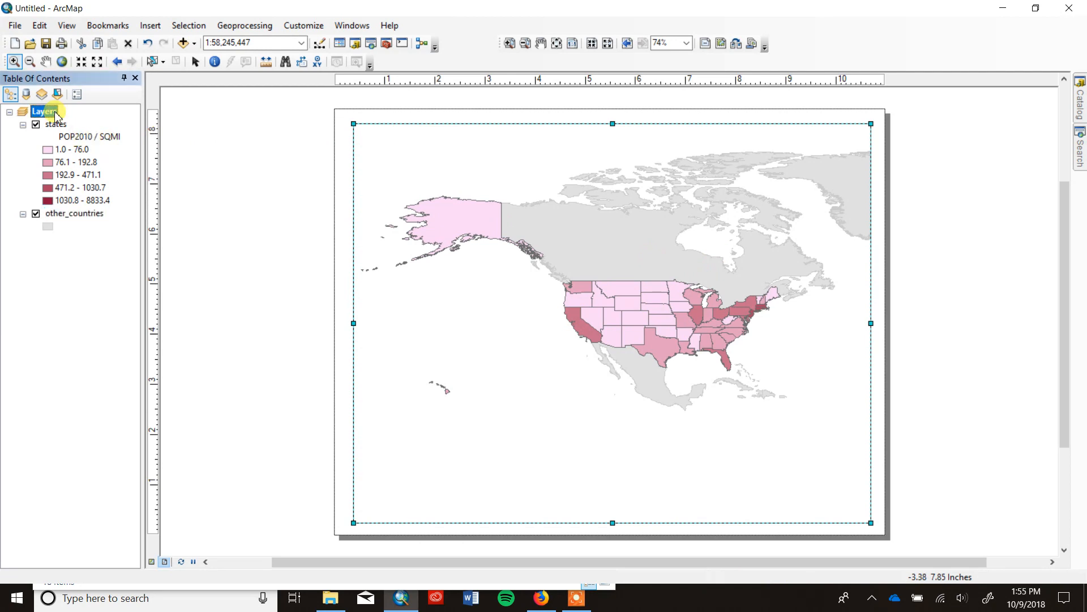
{"action": "right_click", "coordinate": [56, 115]}
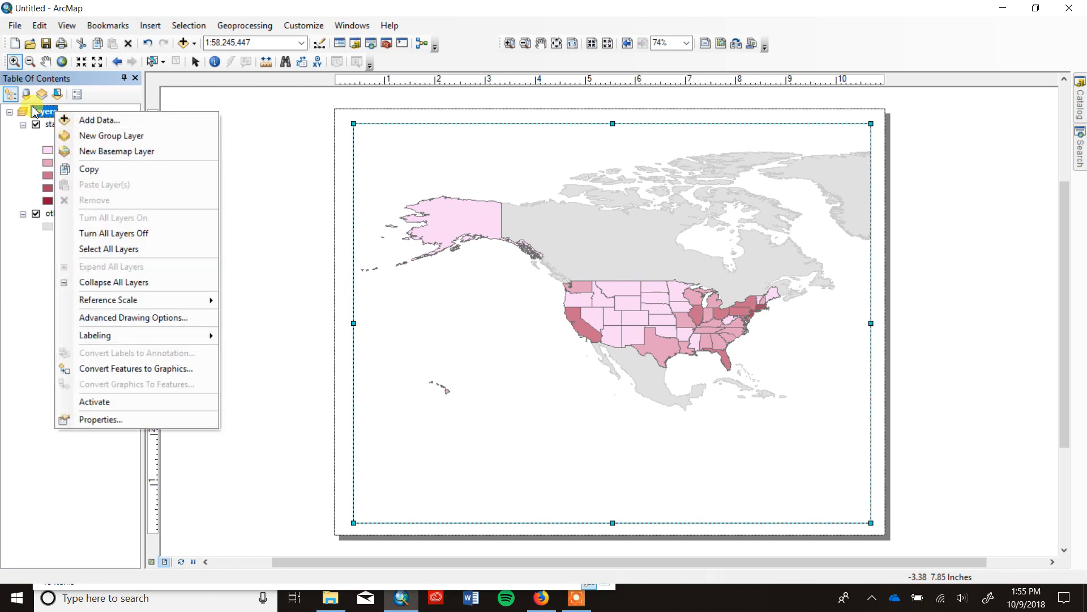
{"action": "left_click", "coordinate": [28, 289]}
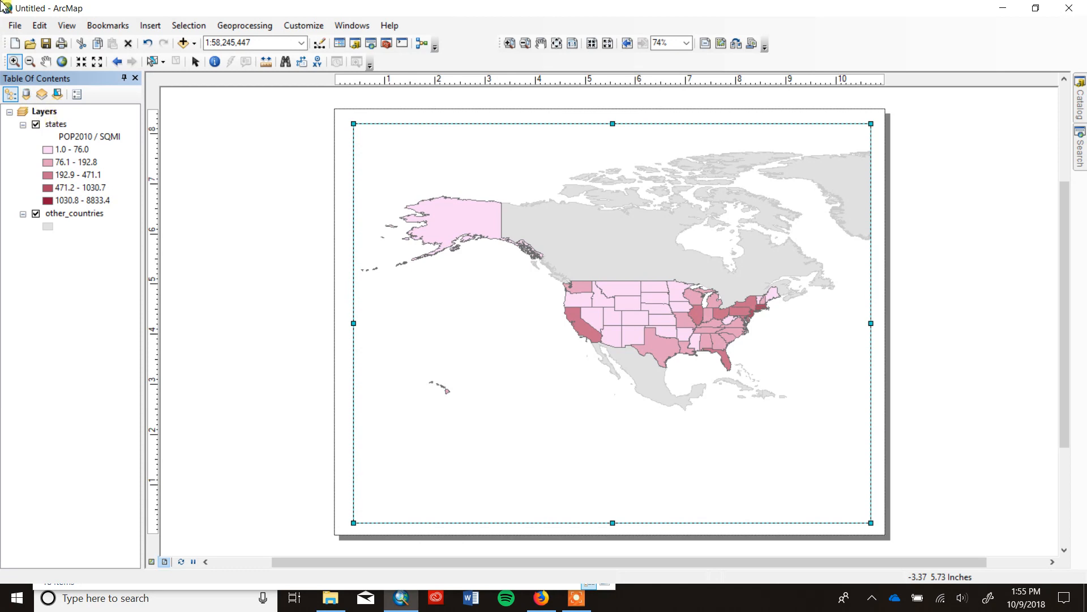
Open the coordinate system settings of the Layers data frame and move the dialog clear of the map.
{"action": "right_click", "coordinate": [51, 112]}
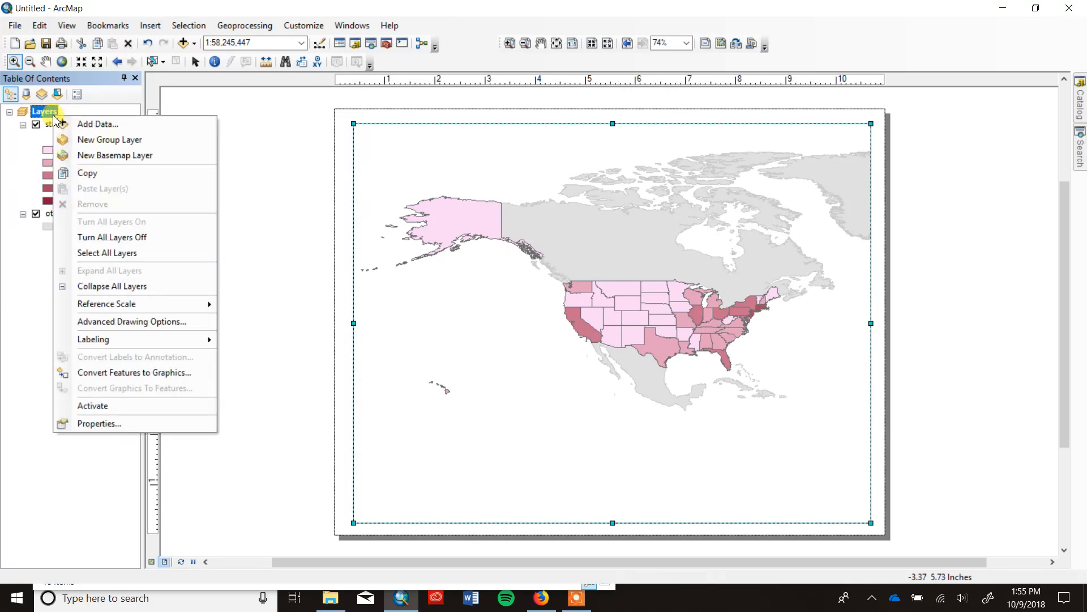
{"action": "left_click", "coordinate": [83, 425]}
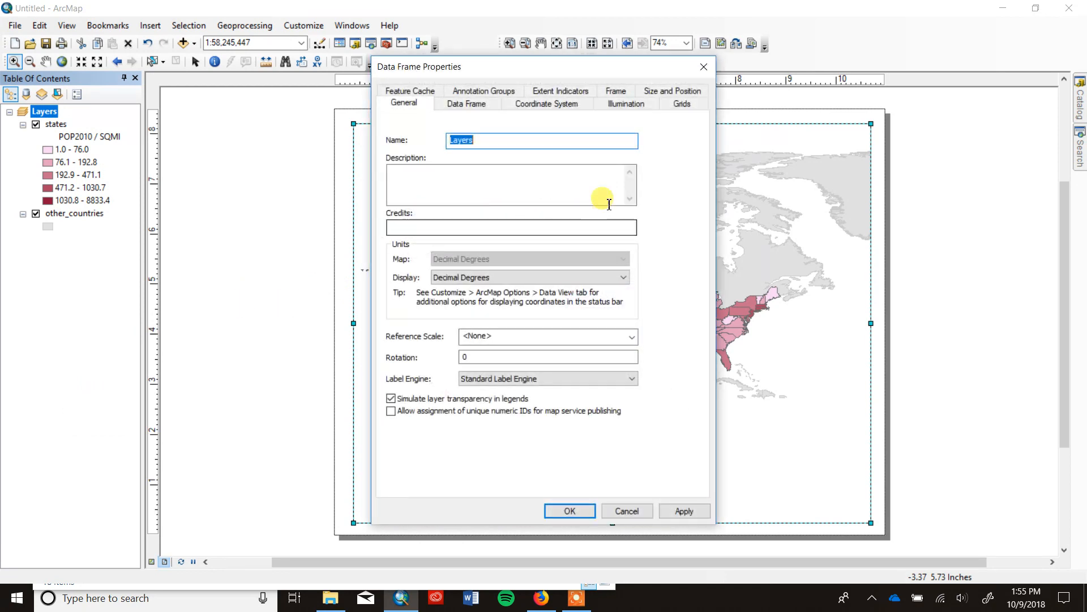
{"action": "left_click", "coordinate": [564, 106]}
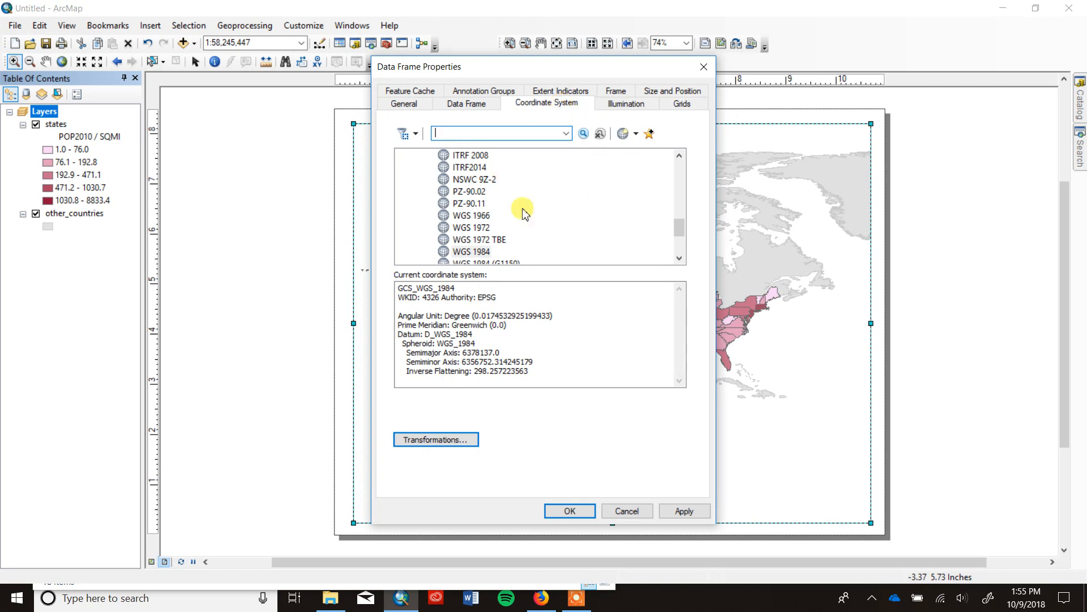
{"action": "left_click_drag", "start_coordinate": [680, 229], "coordinate": [682, 261]}
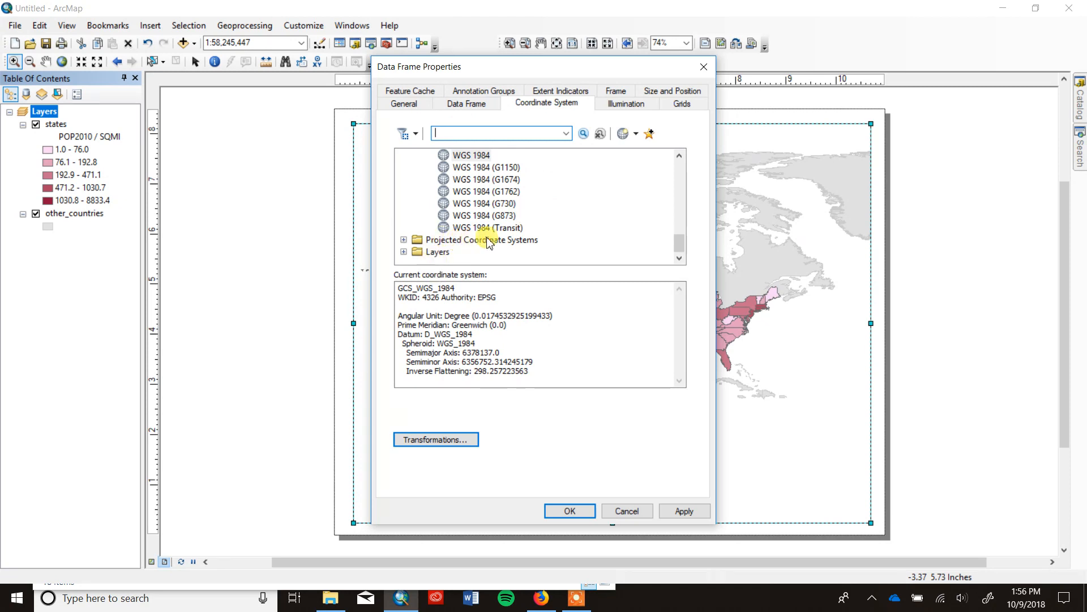
{"action": "left_click_drag", "start_coordinate": [540, 70], "coordinate": [173, 68]}
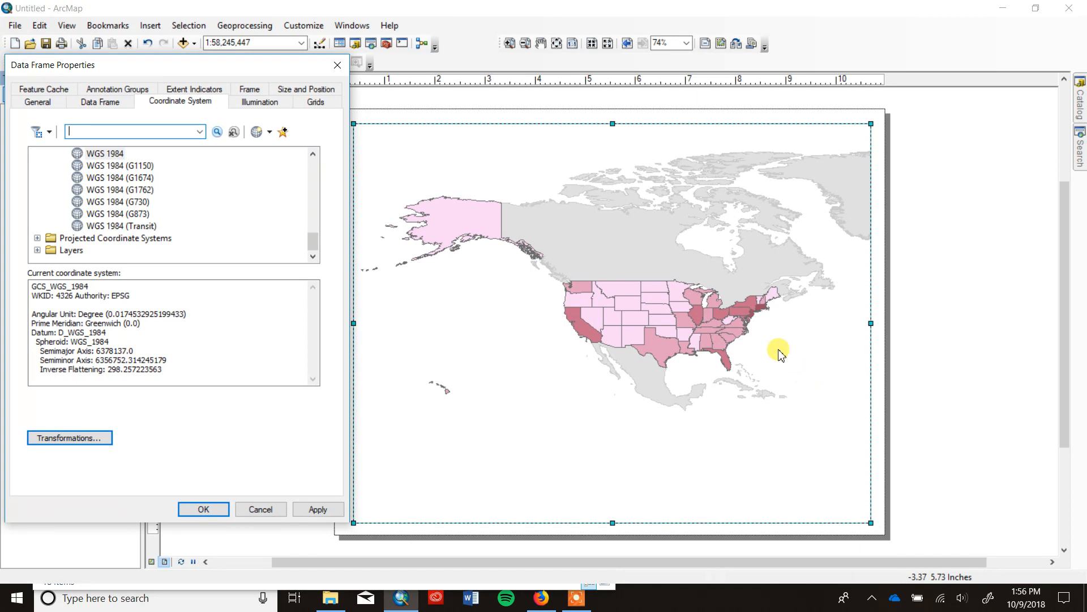
Apply the continental North America projection Alaska Albers Equal Area Conic to the data frame, accepting the warning and suppressing it for this session.
{"action": "left_click", "coordinate": [37, 238]}
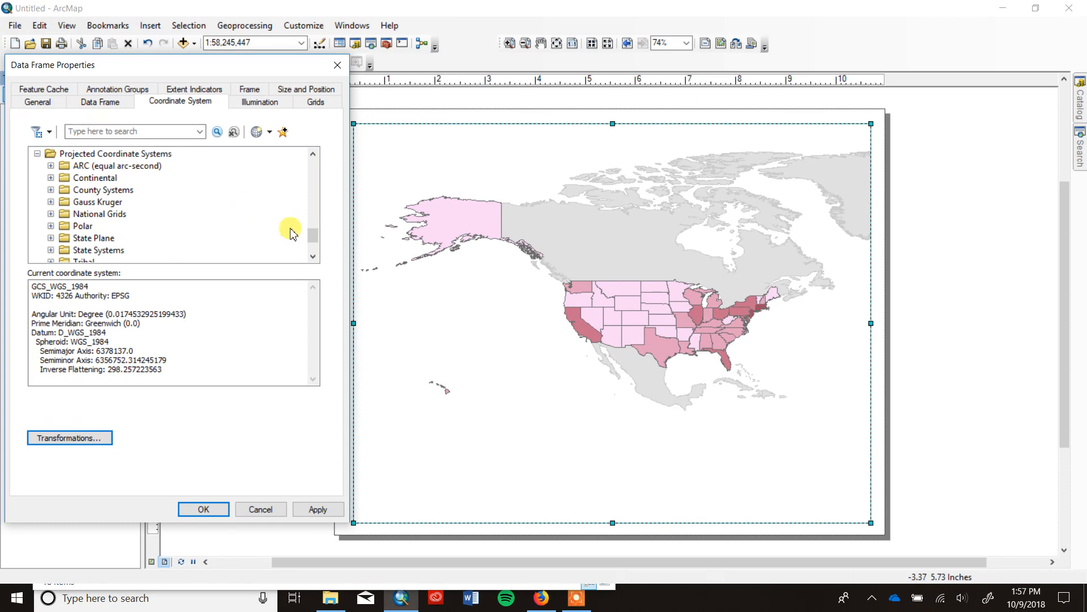
{"action": "left_click_drag", "start_coordinate": [314, 235], "coordinate": [316, 248]}
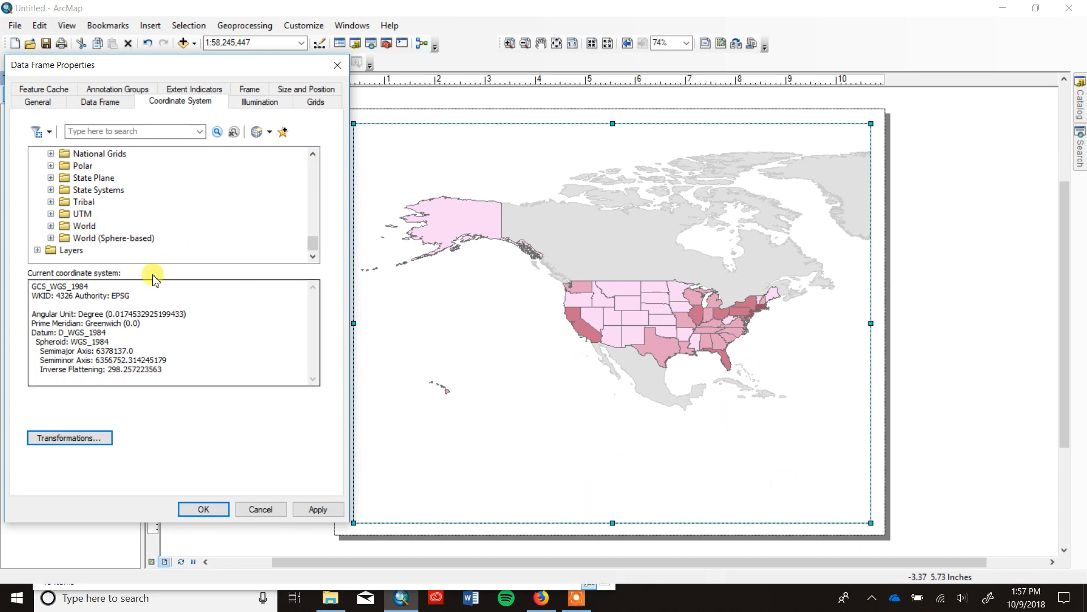
{"action": "left_click", "coordinate": [313, 153]}
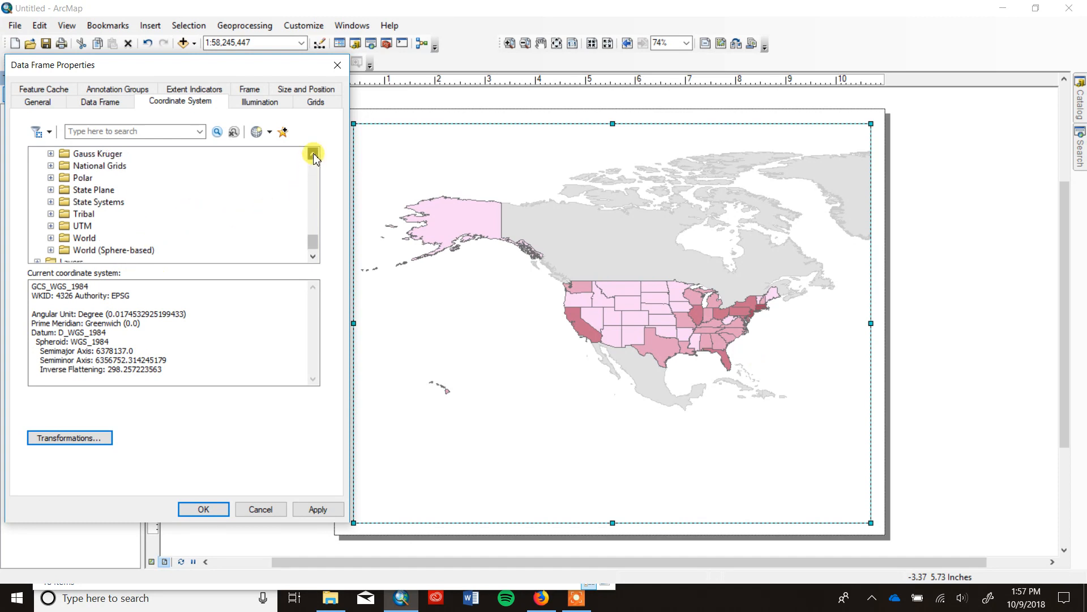
{"action": "left_click", "coordinate": [313, 153]}
{"action": "left_click", "coordinate": [313, 153]}
{"action": "left_click", "coordinate": [313, 154]}
{"action": "left_click", "coordinate": [314, 153]}
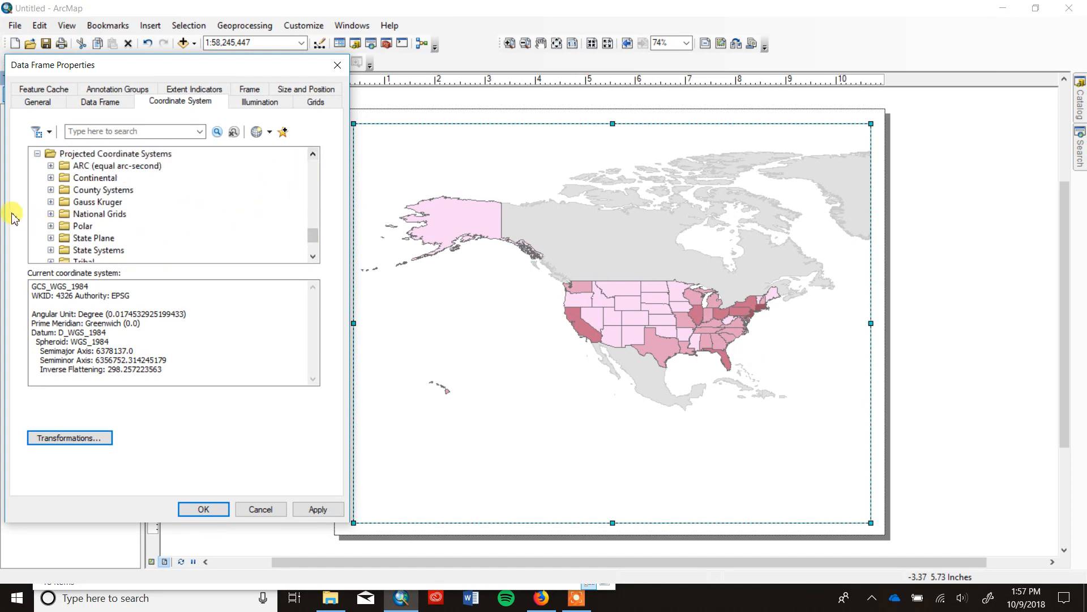
{"action": "left_click", "coordinate": [51, 178]}
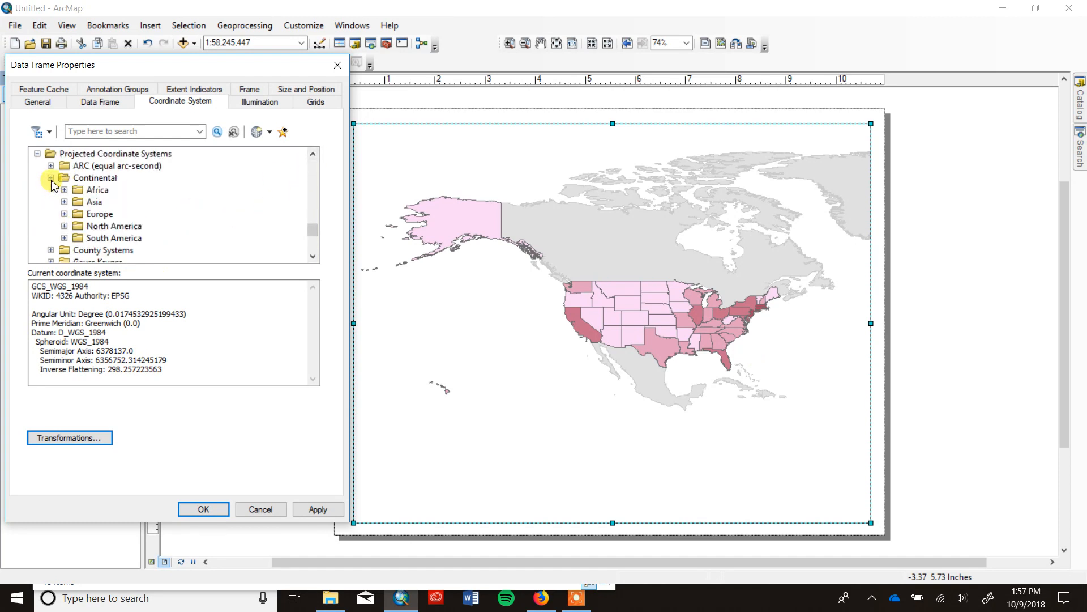
{"action": "left_click", "coordinate": [64, 226]}
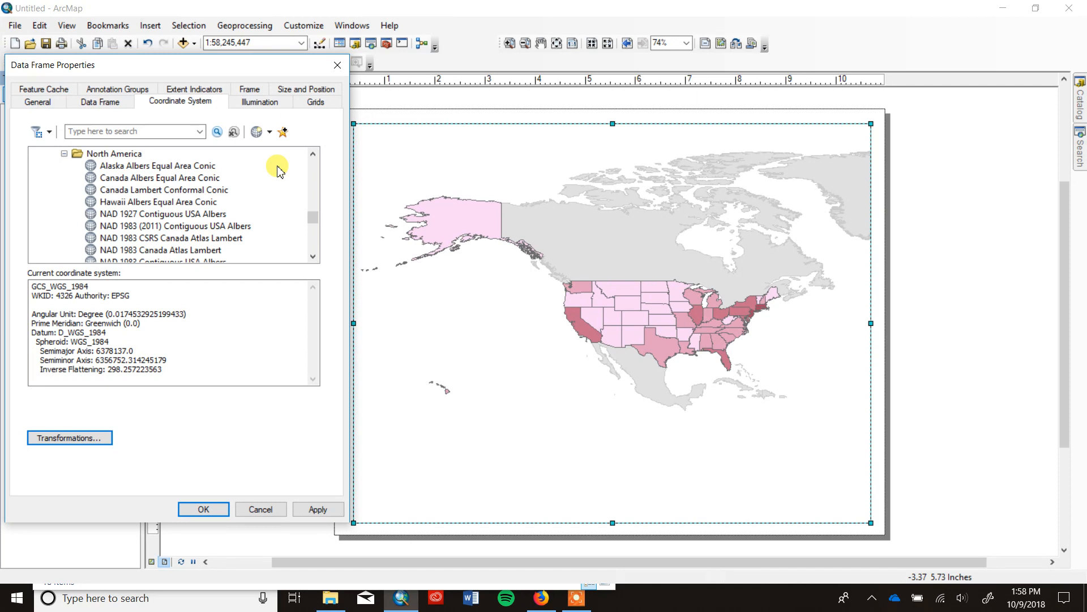
{"action": "left_click", "coordinate": [164, 167]}
{"action": "left_click", "coordinate": [336, 510]}
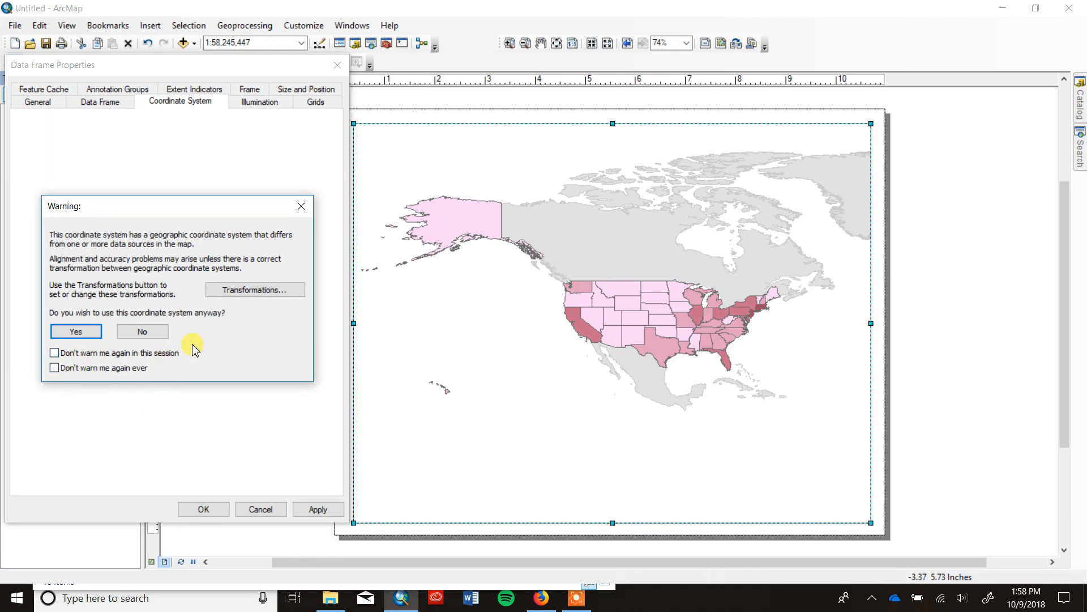
{"action": "left_click", "coordinate": [113, 357]}
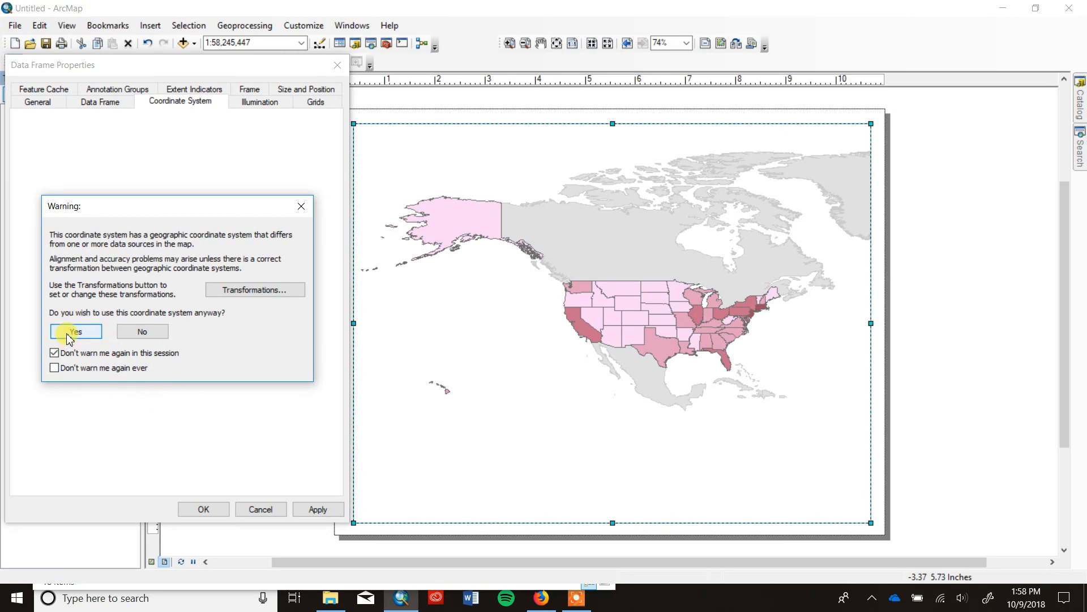
{"action": "left_click", "coordinate": [74, 332]}
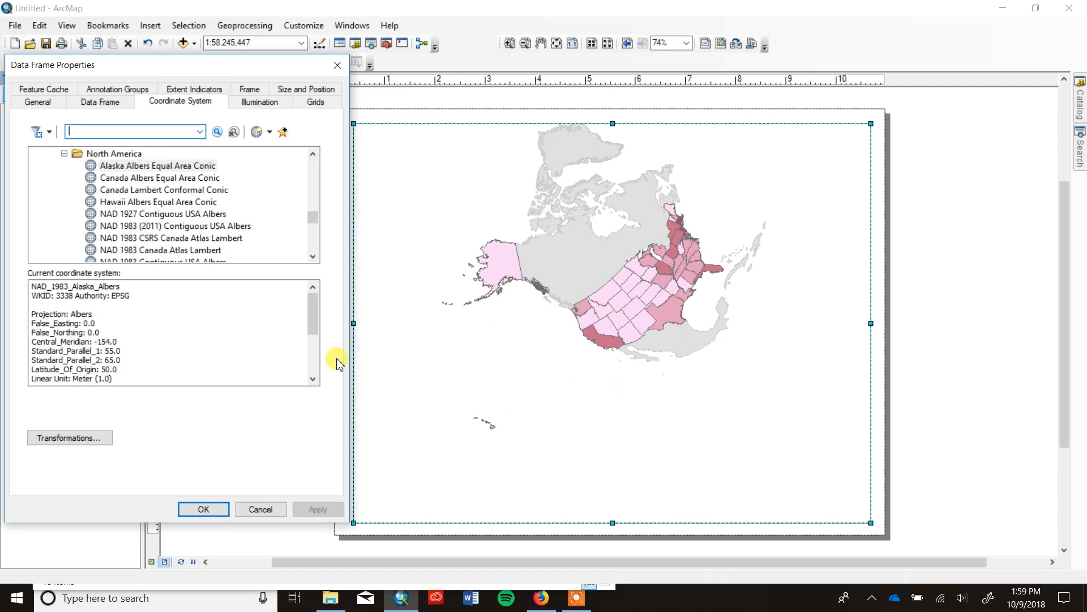
Apply the Canada Albers Equal Area Conic and Hawaii Albers Equal Area Conic projections in turn to compare how they reshape the map.
{"action": "left_click", "coordinate": [177, 179]}
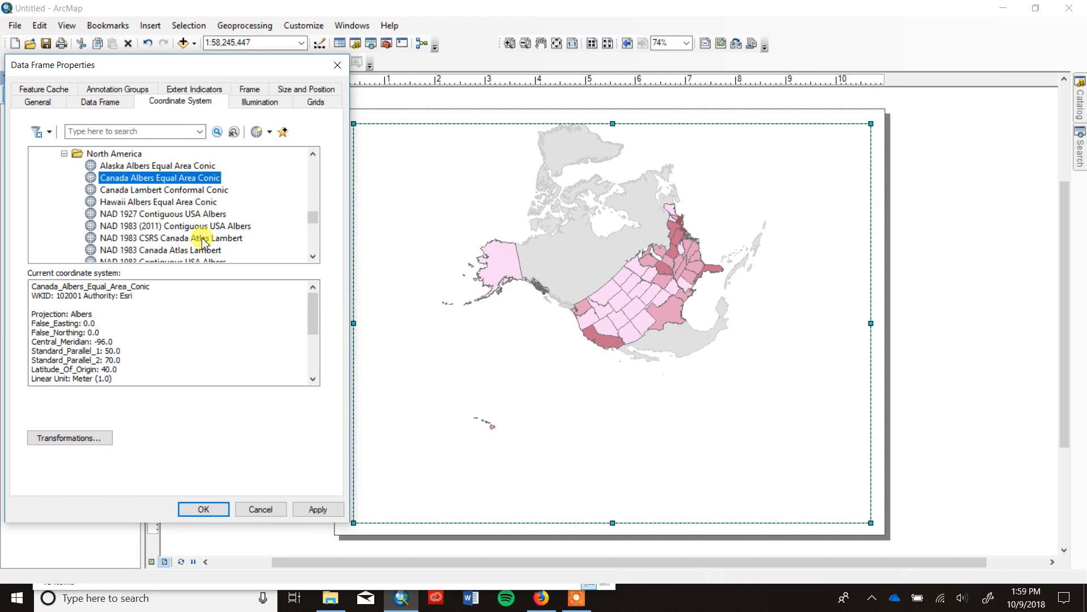
{"action": "left_click", "coordinate": [314, 509]}
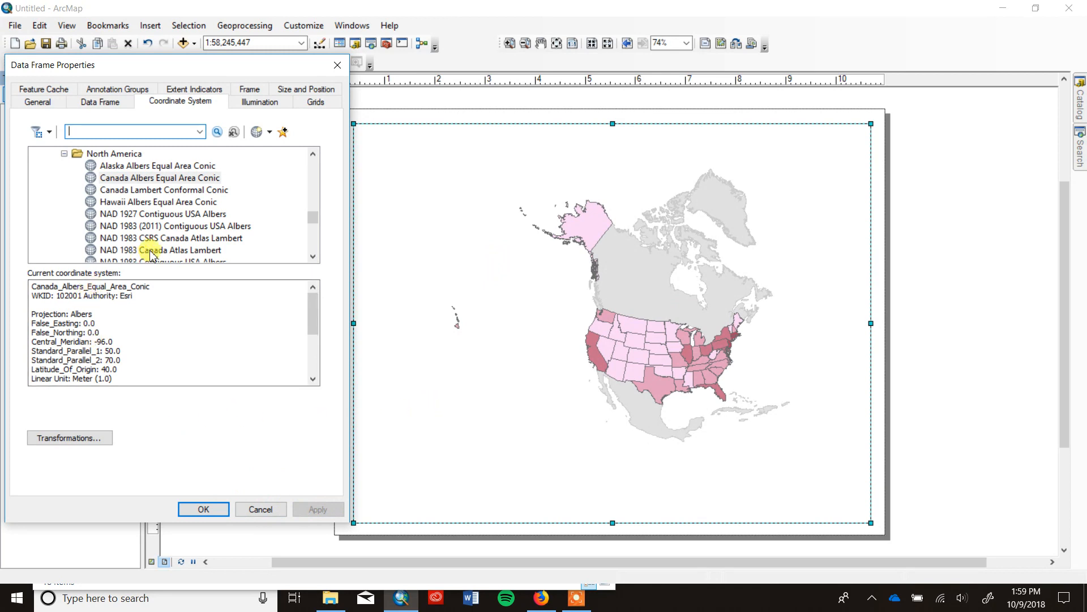
{"action": "left_click", "coordinate": [154, 203]}
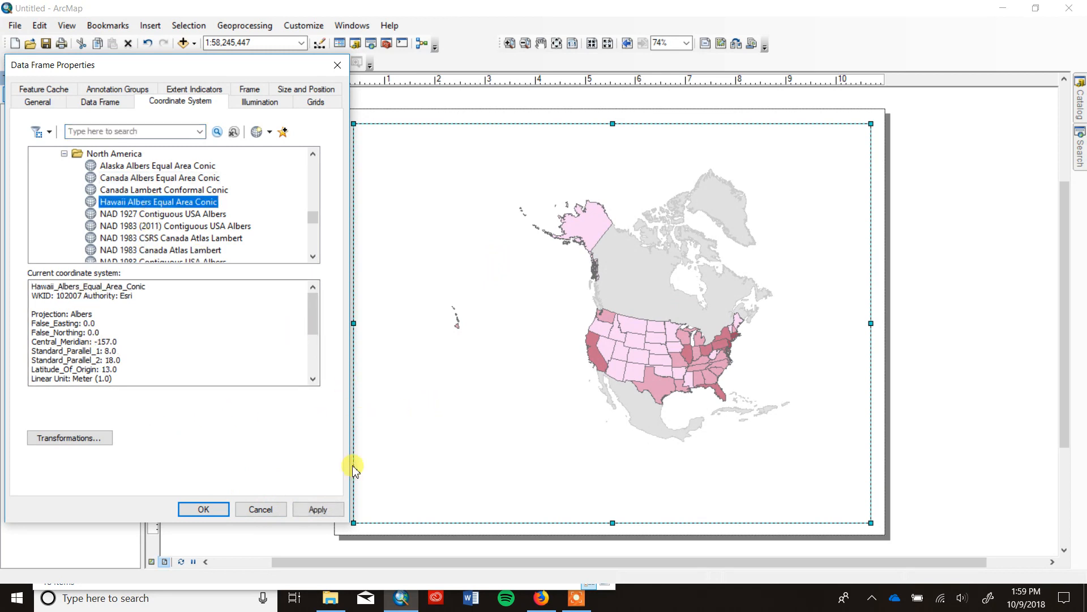
{"action": "left_click", "coordinate": [318, 509]}
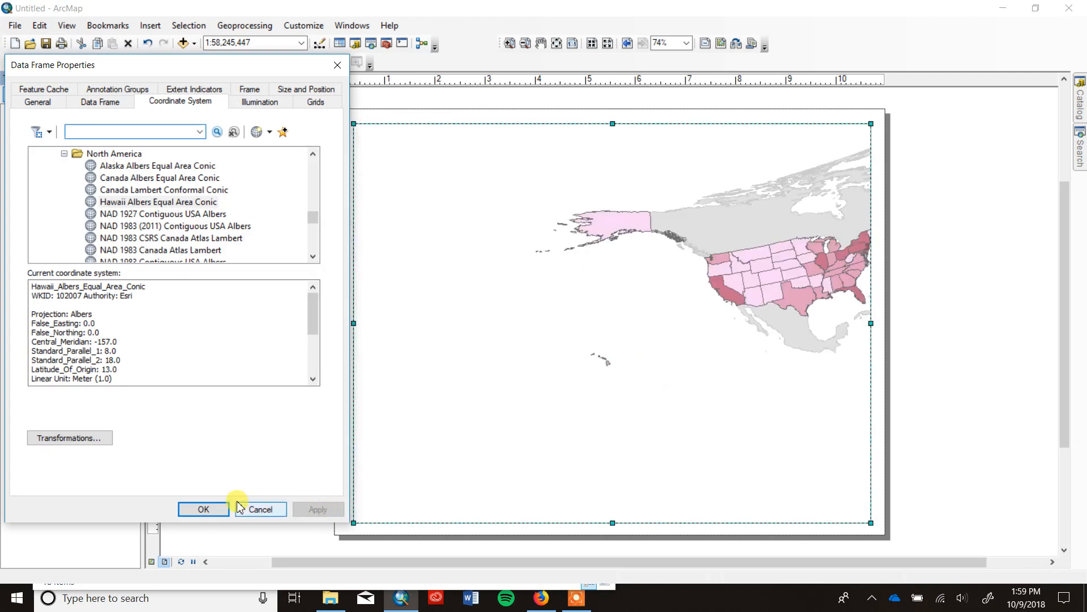
Return the data frame to the WGS 1984 geographic coordinate system and zoom the map to the states layer.
{"action": "left_click_drag", "start_coordinate": [311, 219], "coordinate": [316, 207]}
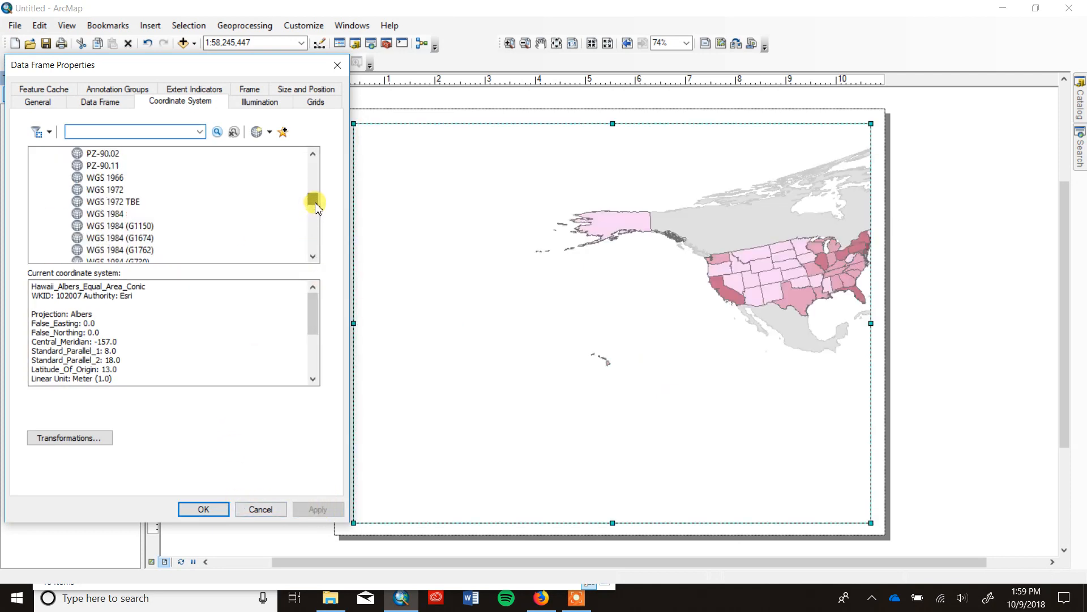
{"action": "left_click", "coordinate": [107, 201]}
{"action": "left_click", "coordinate": [313, 509]}
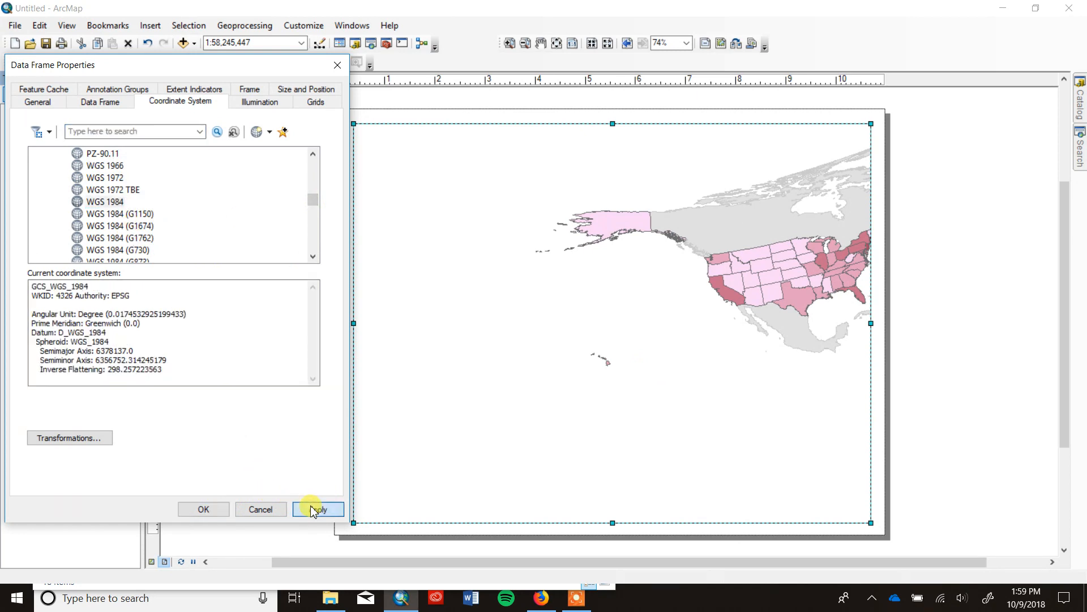
{"action": "left_click", "coordinate": [202, 509]}
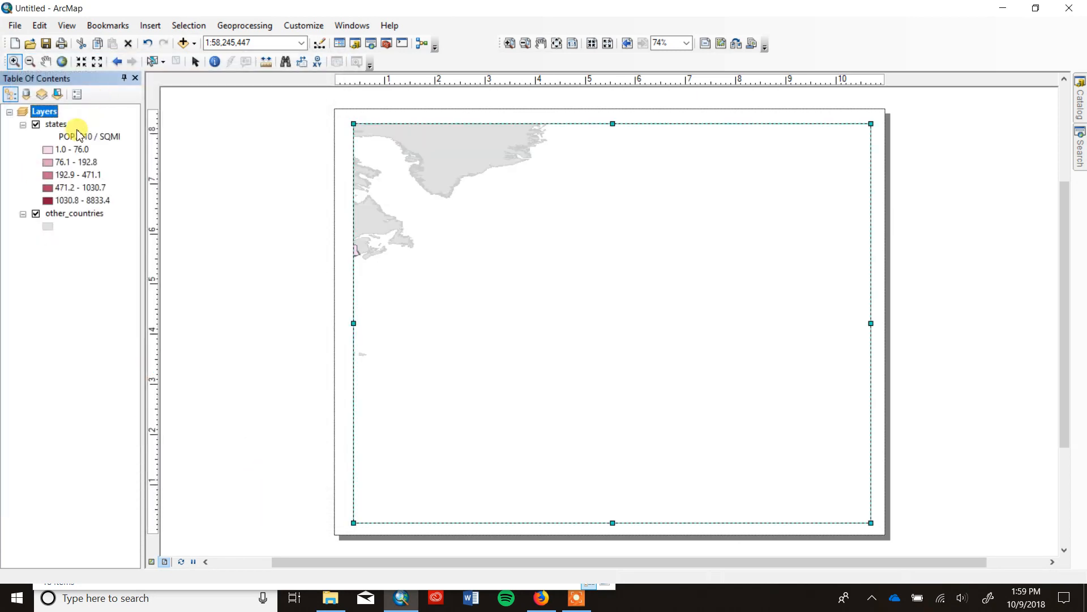
{"action": "right_click", "coordinate": [59, 125]}
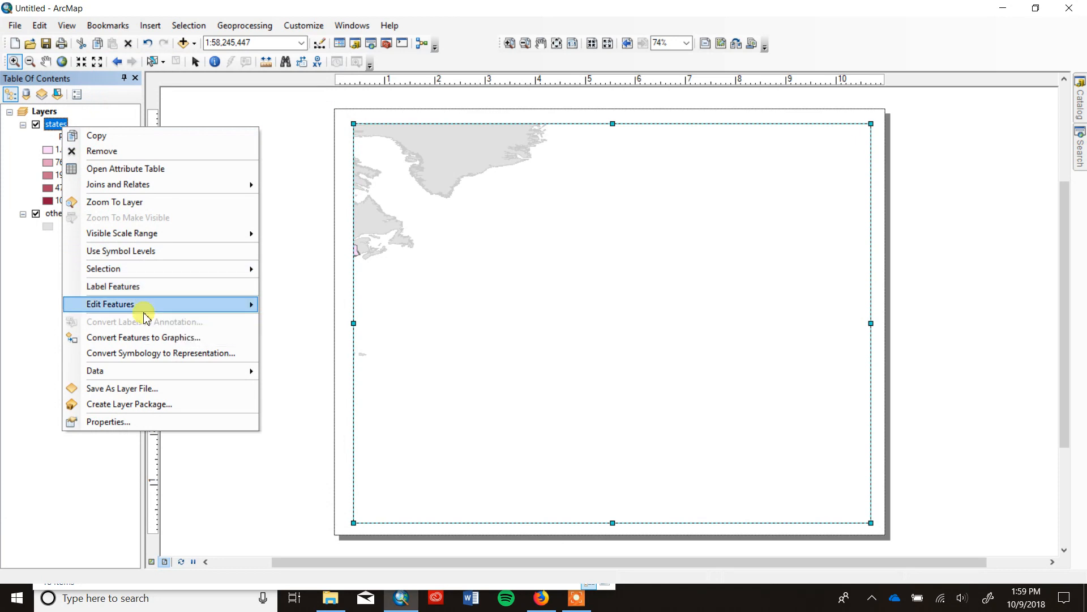
{"action": "left_click", "coordinate": [134, 202]}
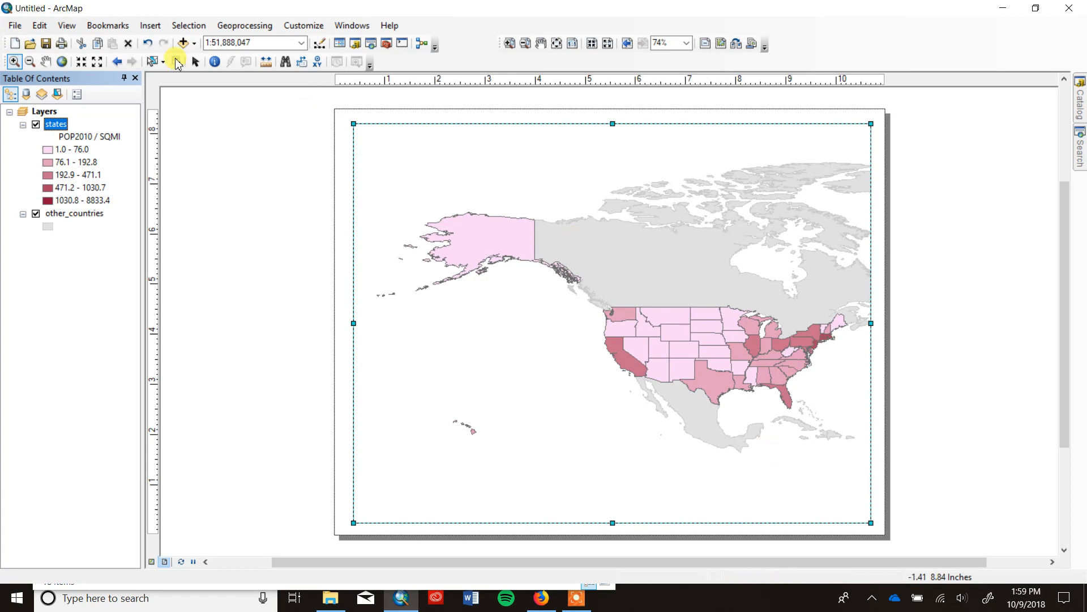
Save the map document as working in the us_pop folder inside Documents, ArcGIS.
{"action": "left_click", "coordinate": [46, 45]}
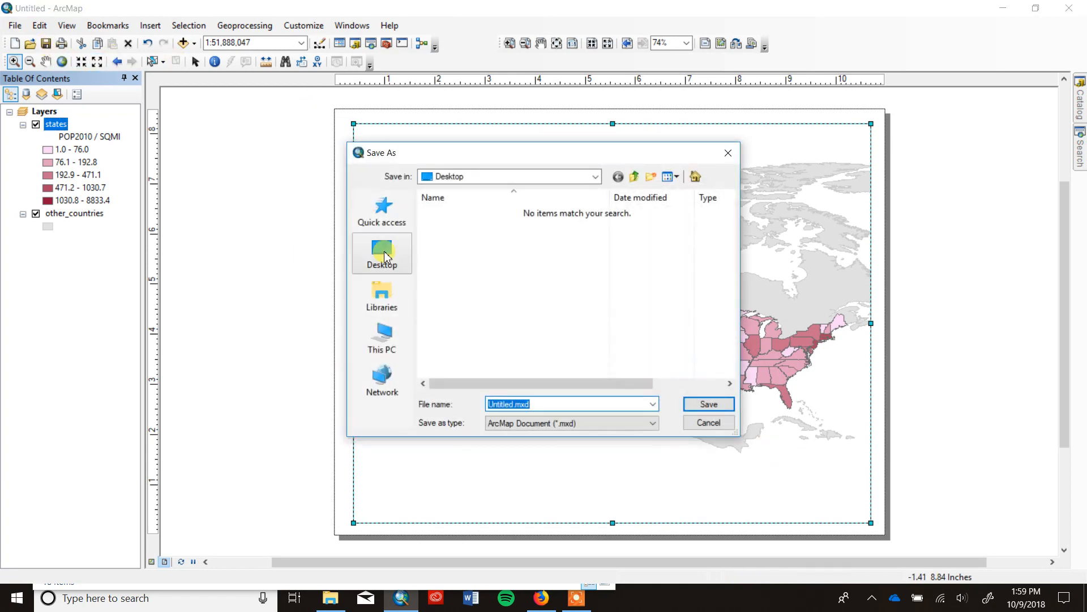
{"action": "left_click", "coordinate": [596, 176]}
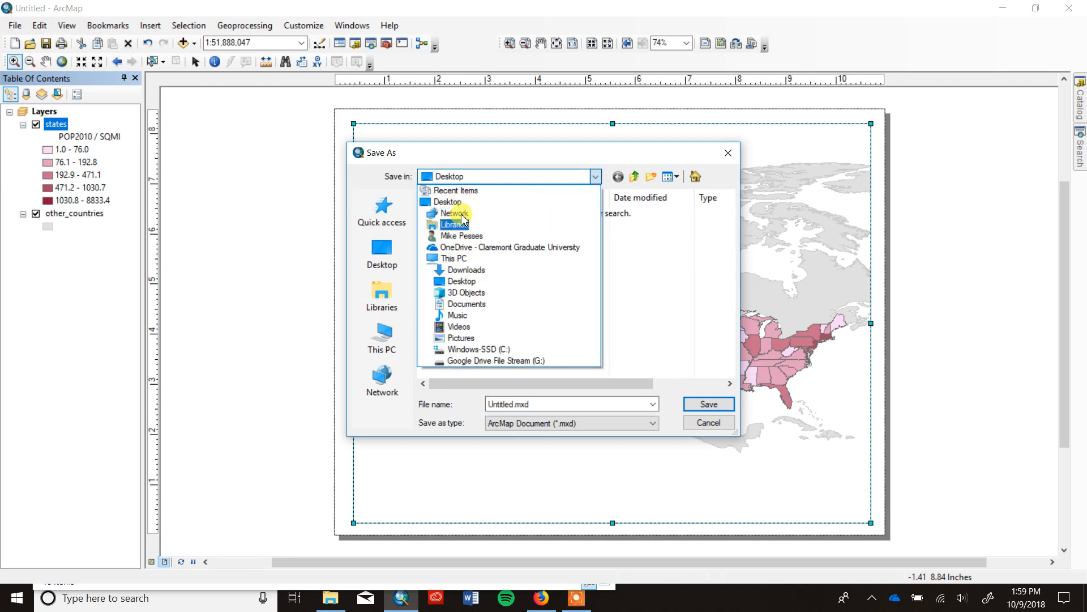
{"action": "left_click", "coordinate": [467, 237]}
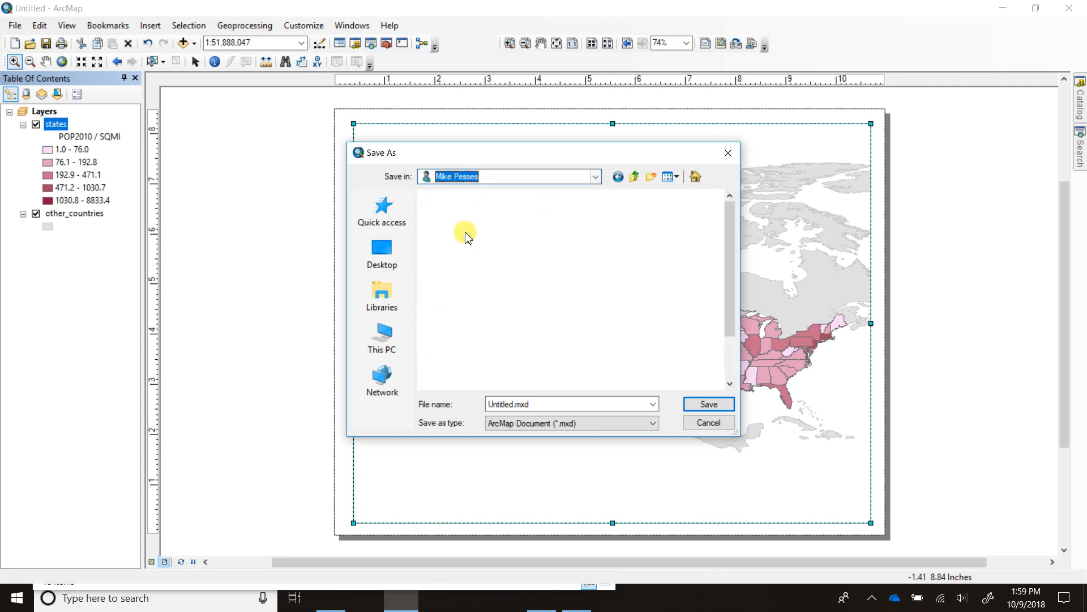
{"action": "double_click", "coordinate": [490, 286]}
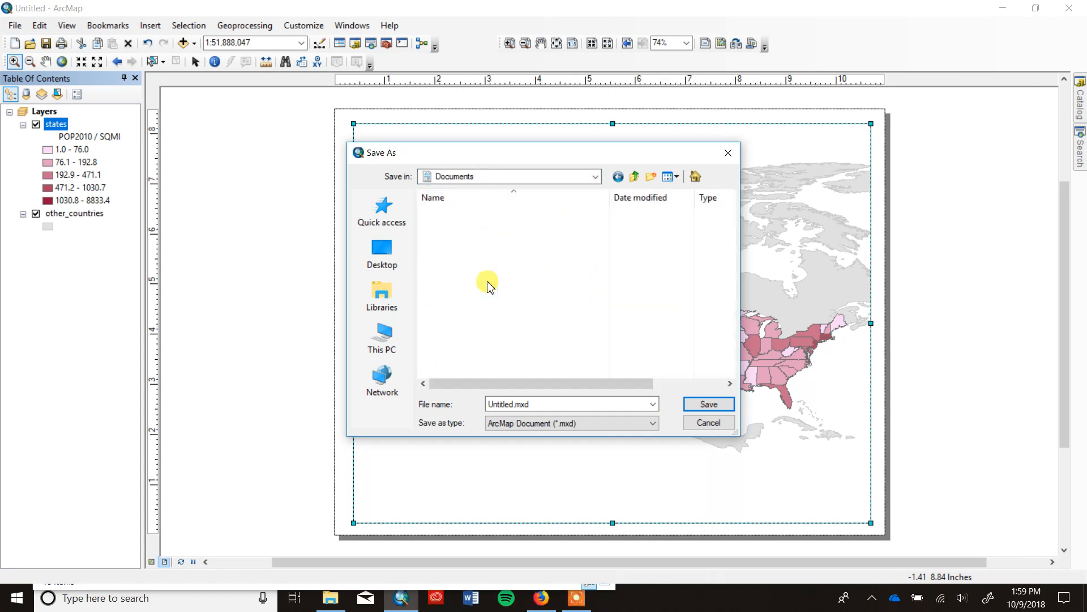
{"action": "double_click", "coordinate": [462, 226]}
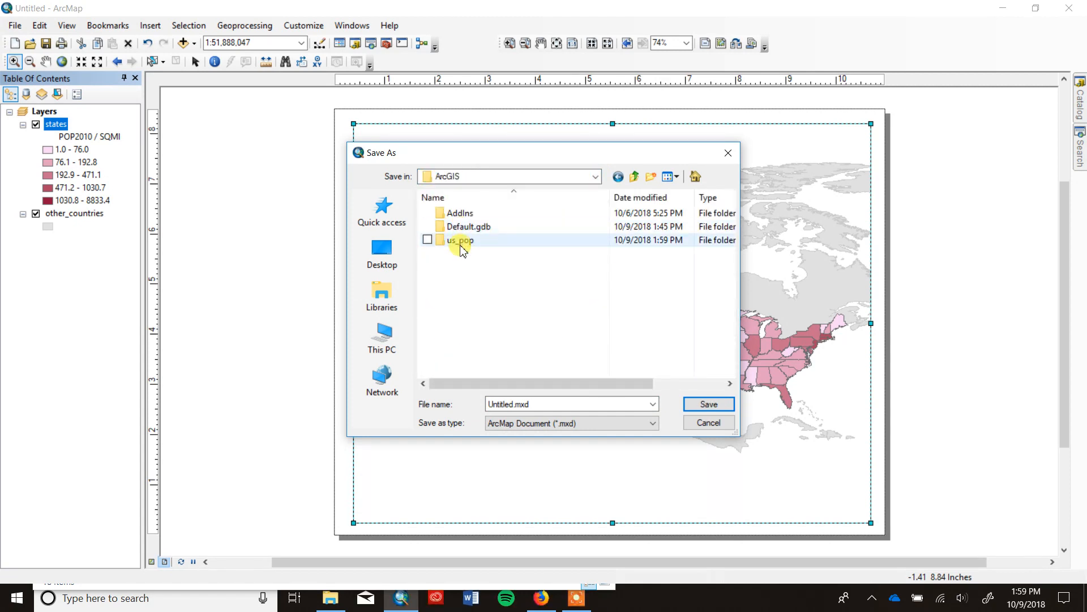
{"action": "double_click", "coordinate": [461, 240]}
{"action": "left_click", "coordinate": [516, 403]}
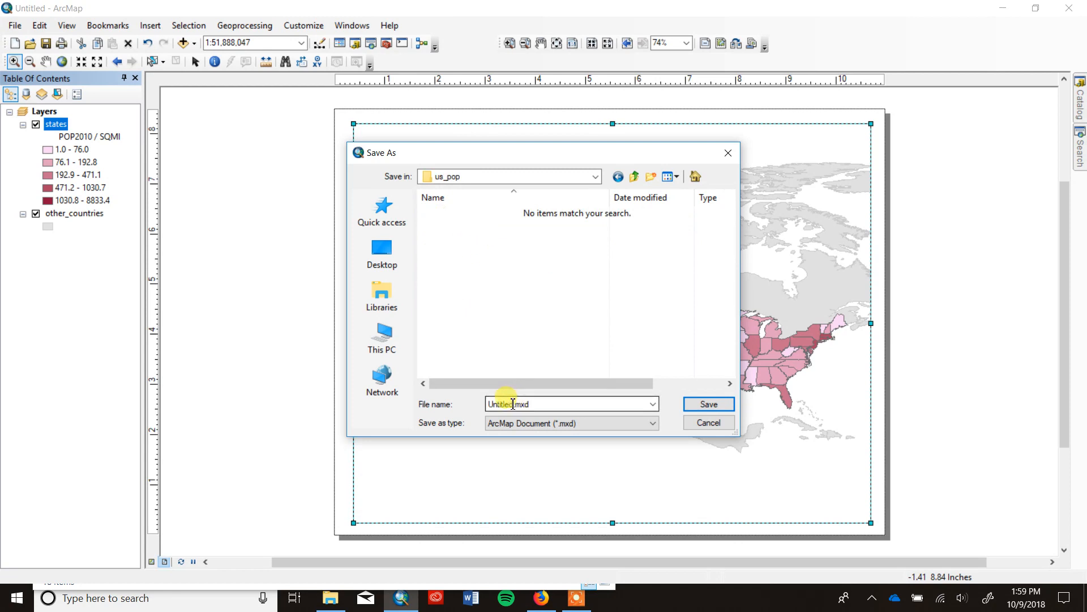
{"action": "type", "text": "working"}
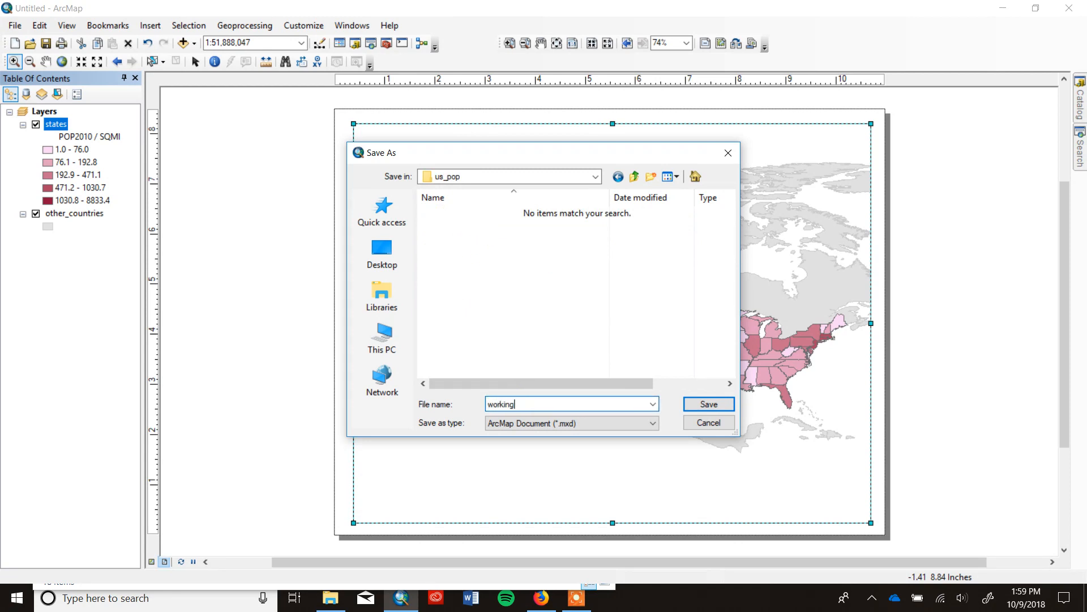
{"action": "key", "text": "Return"}
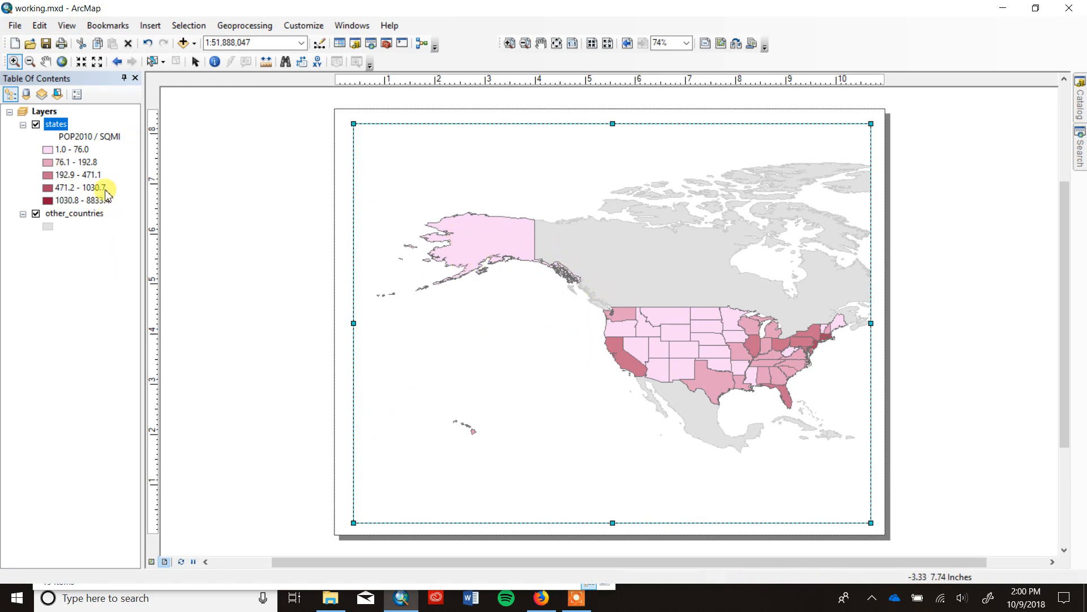
Insert a new data frame and place it over the Pacific and the western contiguous states, above Hawai'i.
{"action": "left_click", "coordinate": [150, 25]}
{"action": "left_click", "coordinate": [177, 44]}
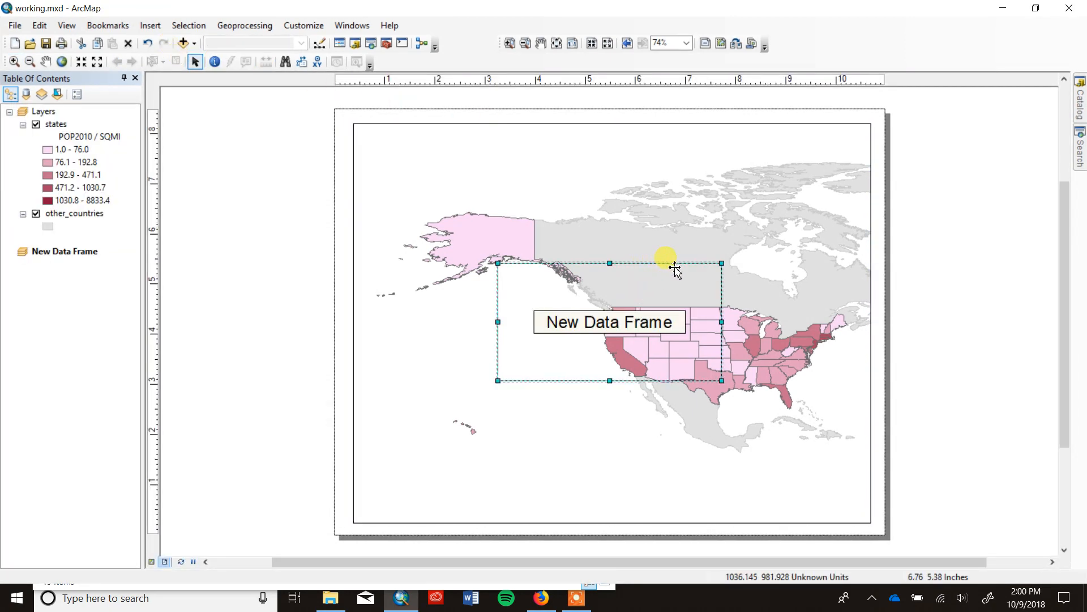
{"action": "left_click_drag", "start_coordinate": [675, 269], "coordinate": [548, 400]}
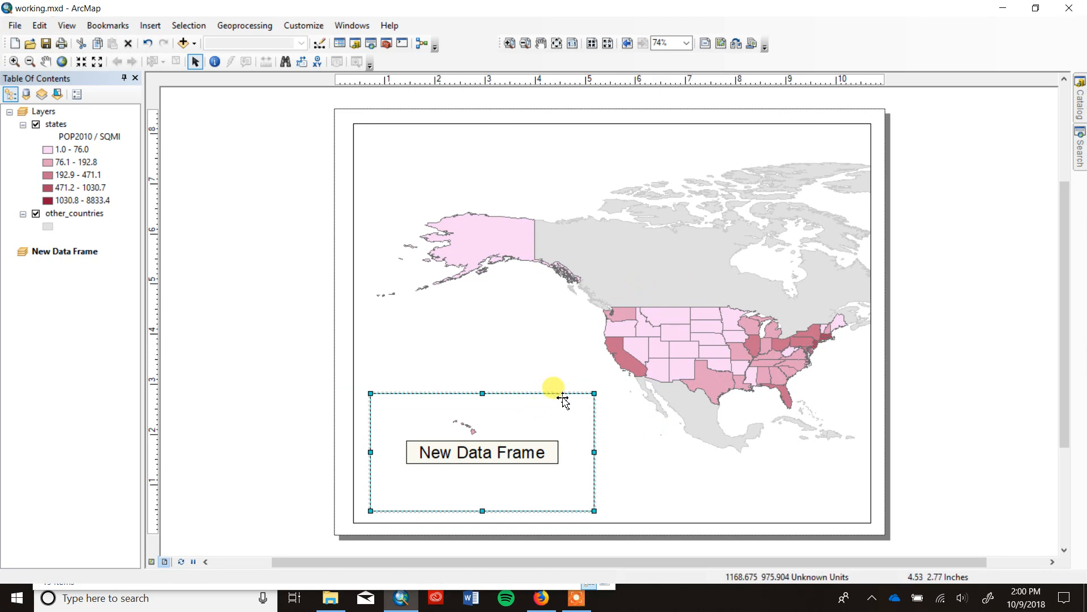
{"action": "left_click_drag", "start_coordinate": [556, 390], "coordinate": [645, 292]}
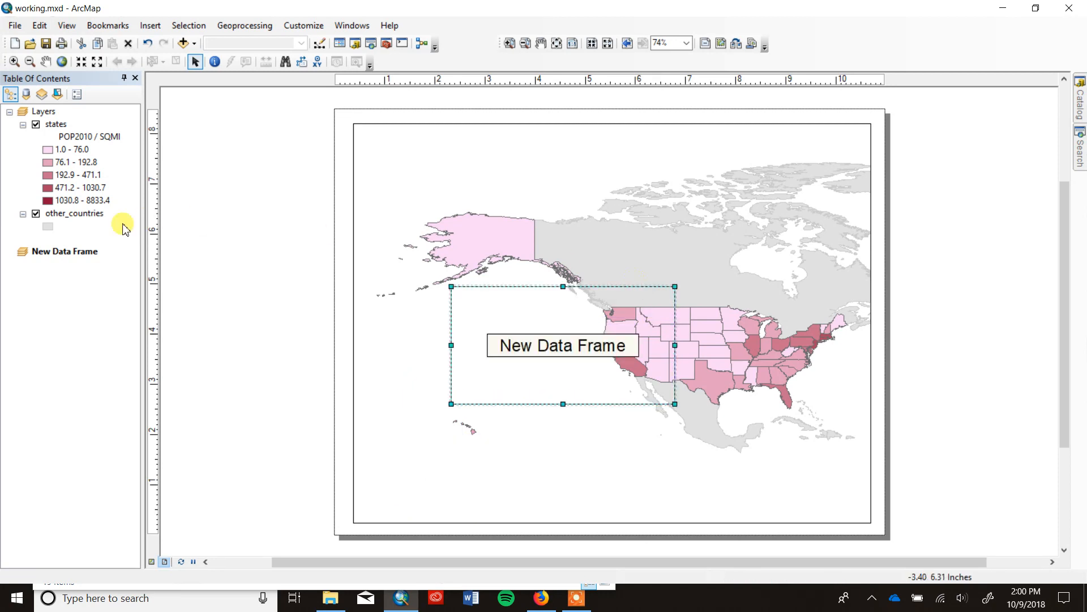
Give the new data frame a white background and move it to the lower-left corner of the map page.
{"action": "right_click", "coordinate": [76, 254]}
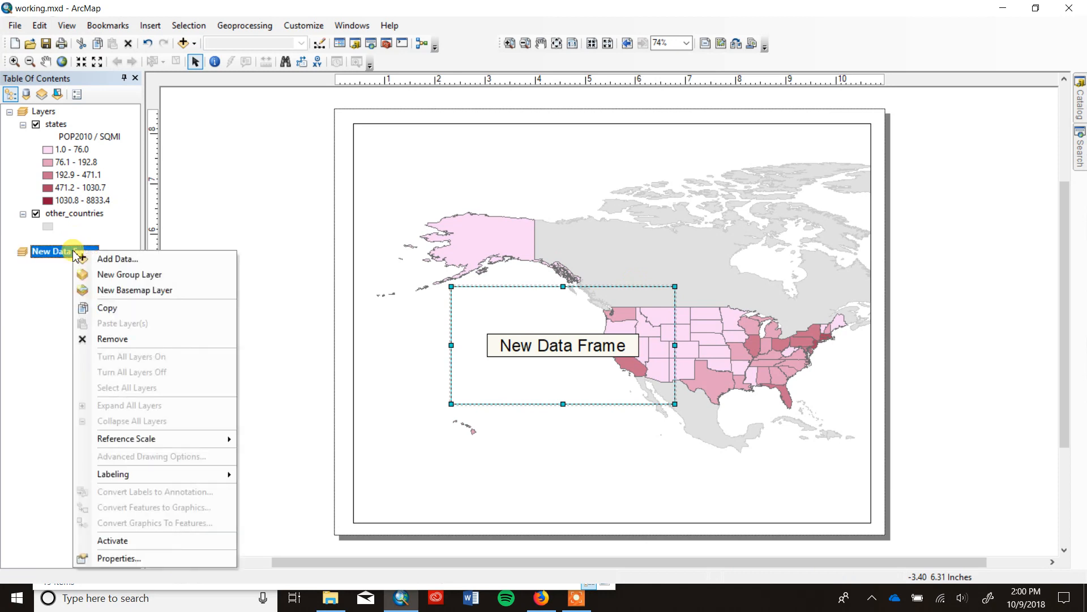
{"action": "left_click", "coordinate": [194, 558]}
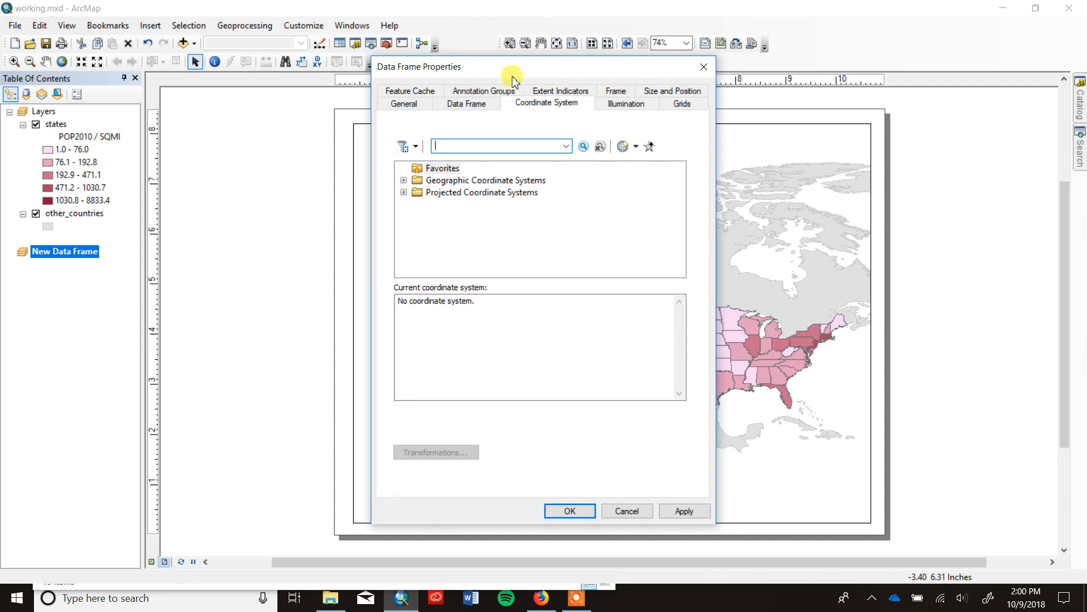
{"action": "left_click", "coordinate": [619, 97]}
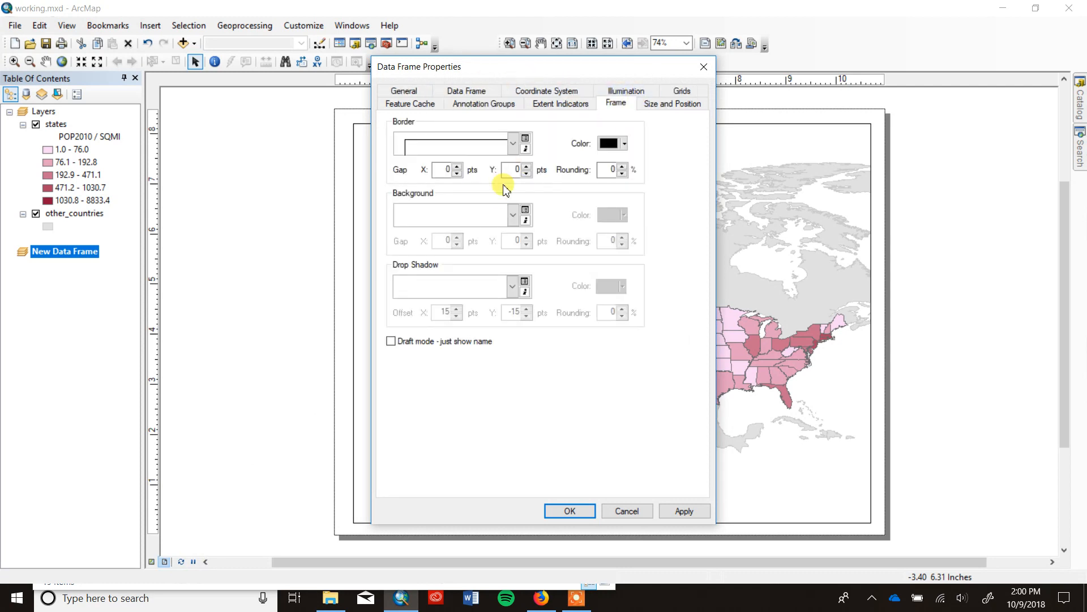
{"action": "left_click", "coordinate": [514, 217]}
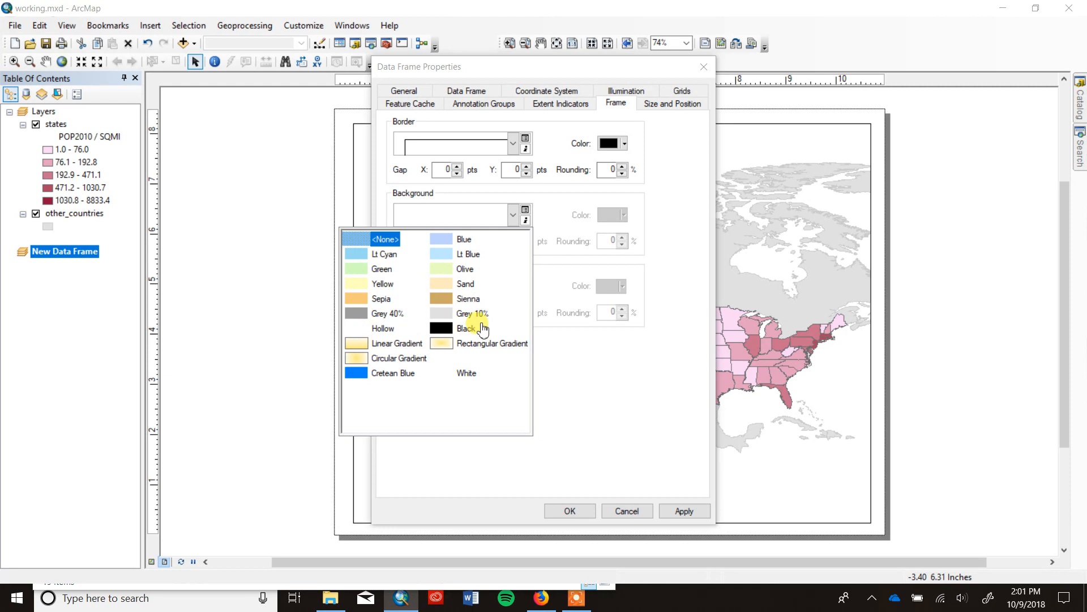
{"action": "left_click", "coordinate": [466, 374]}
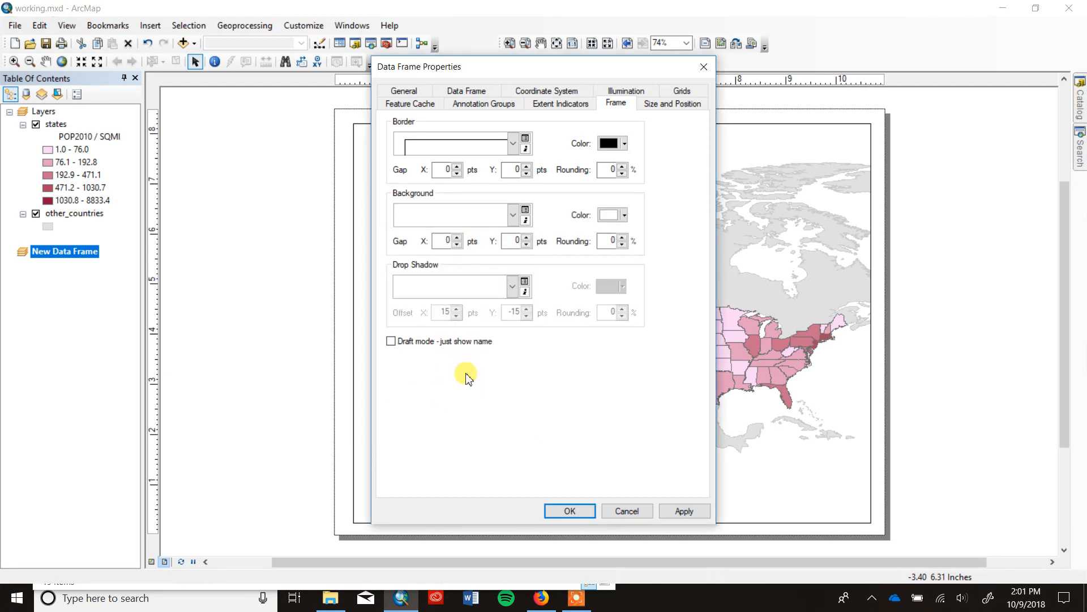
{"action": "left_click", "coordinate": [624, 216]}
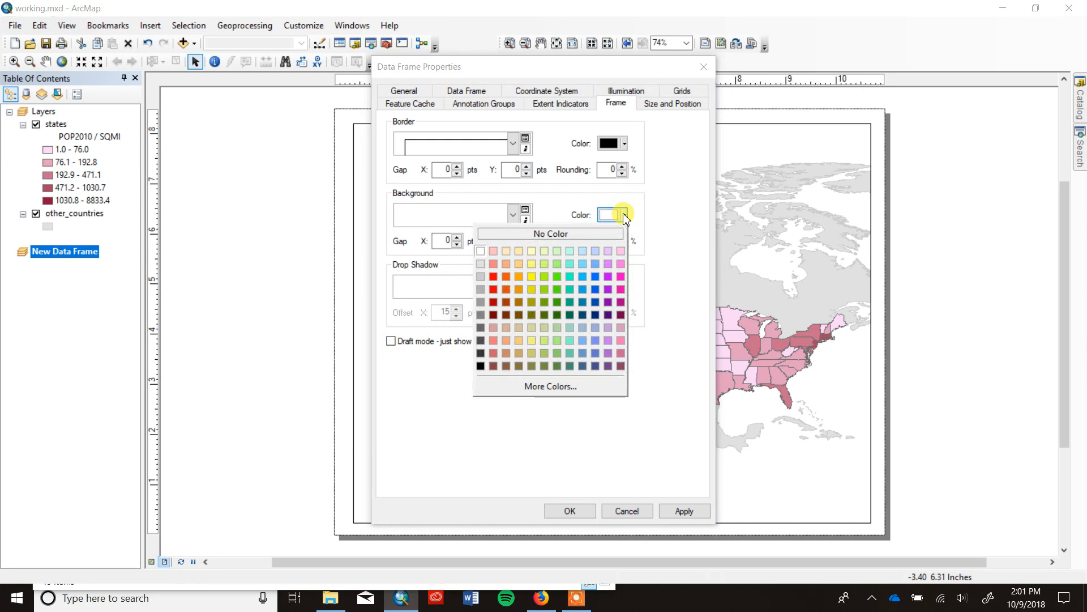
{"action": "left_click", "coordinate": [625, 453]}
{"action": "left_click", "coordinate": [570, 511]}
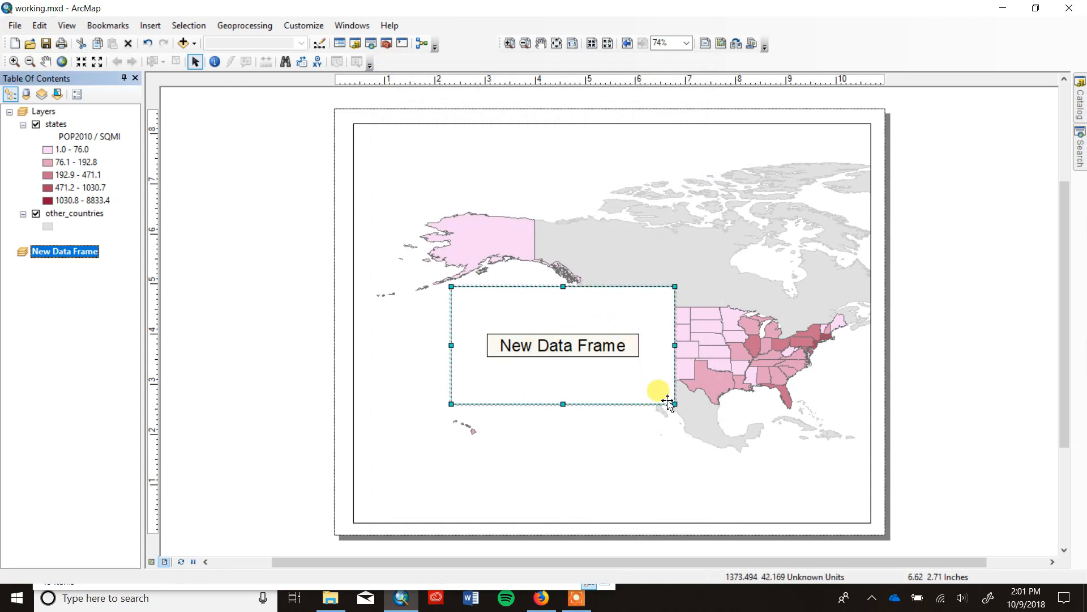
{"action": "left_click_drag", "start_coordinate": [654, 319], "coordinate": [568, 433]}
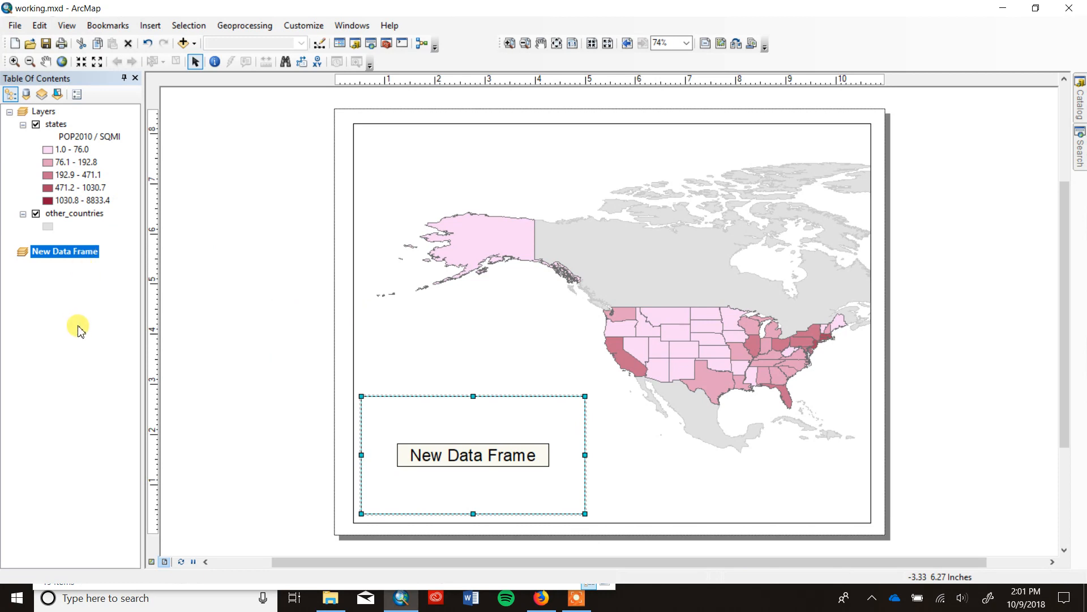
Save the map document and insert a second new data frame into the layout.
{"action": "left_click", "coordinate": [47, 44]}
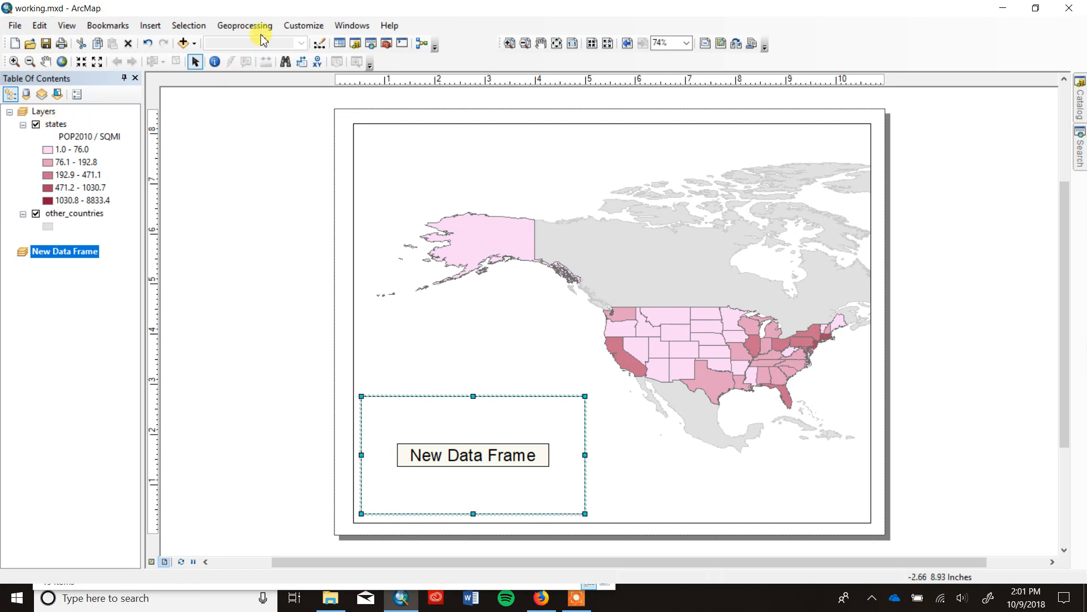
{"action": "left_click", "coordinate": [152, 26]}
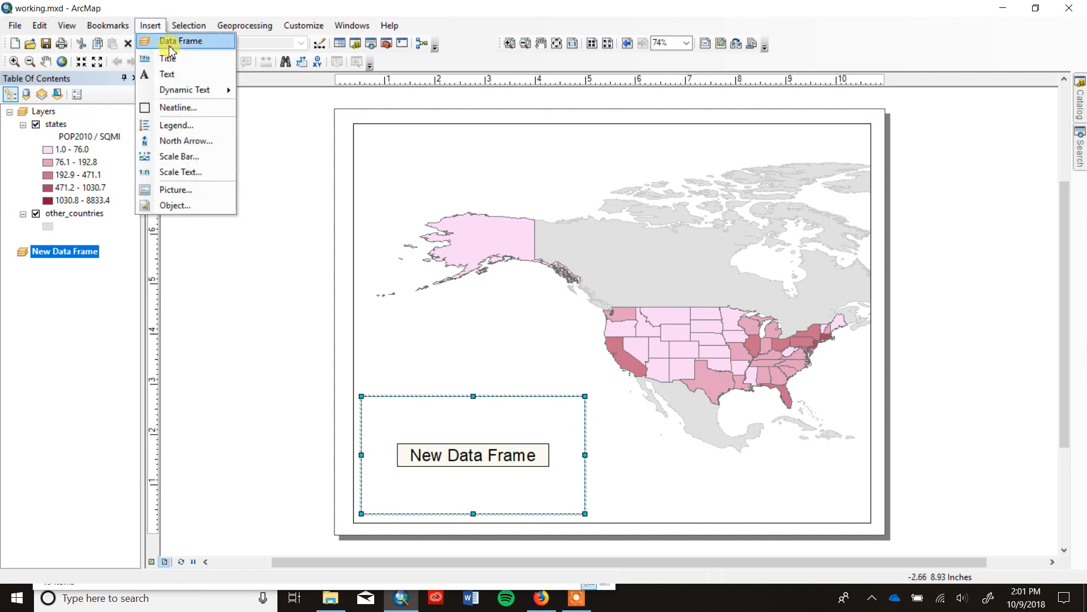
{"action": "left_click", "coordinate": [169, 41]}
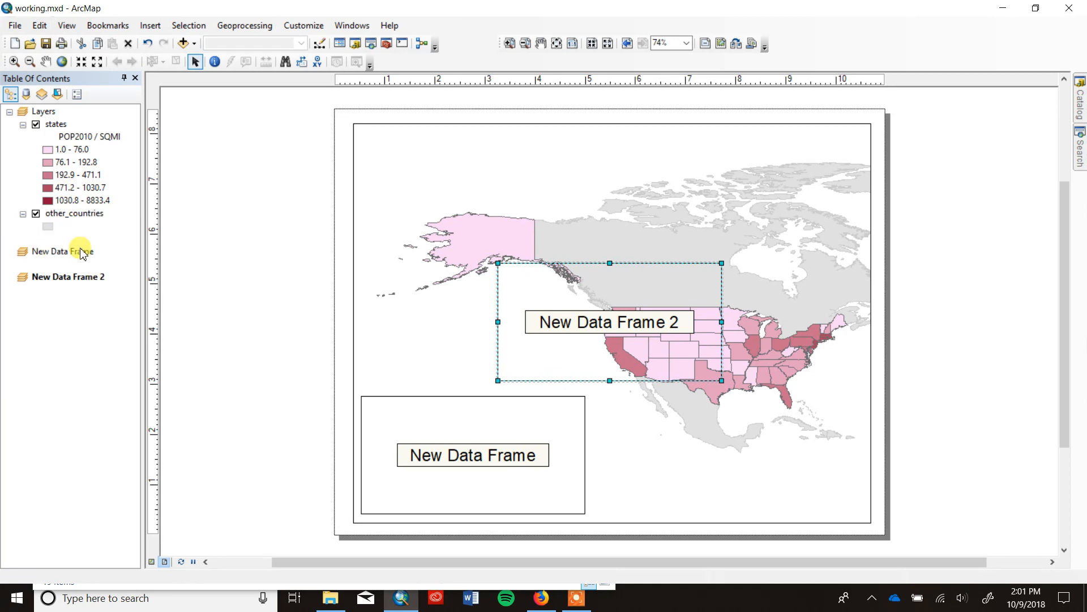
Rename the Layers data frame to Contiguous US.
{"action": "right_click", "coordinate": [46, 112]}
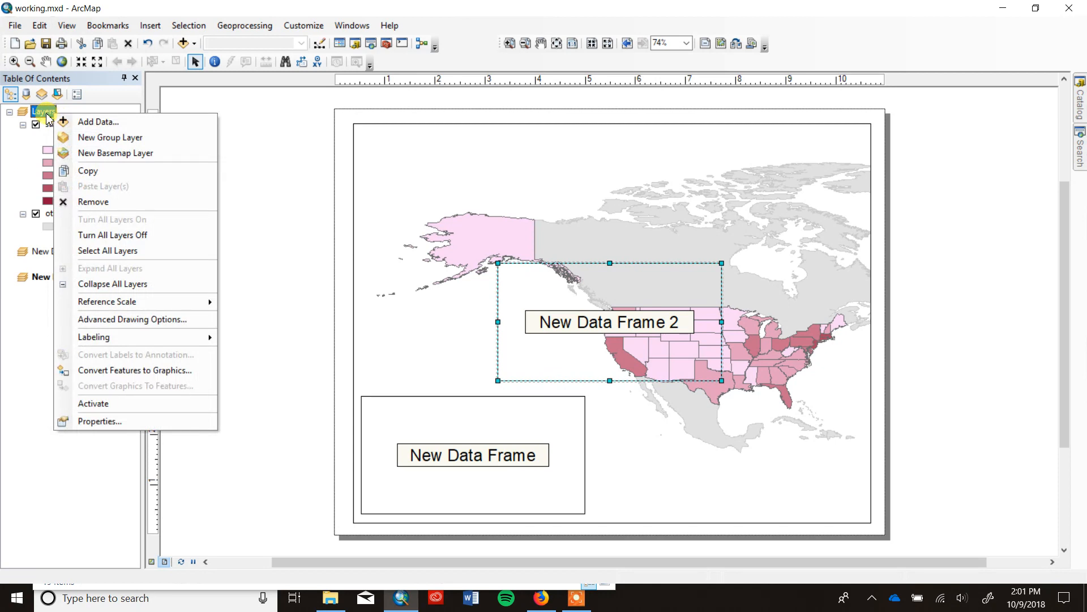
{"action": "left_click", "coordinate": [99, 422]}
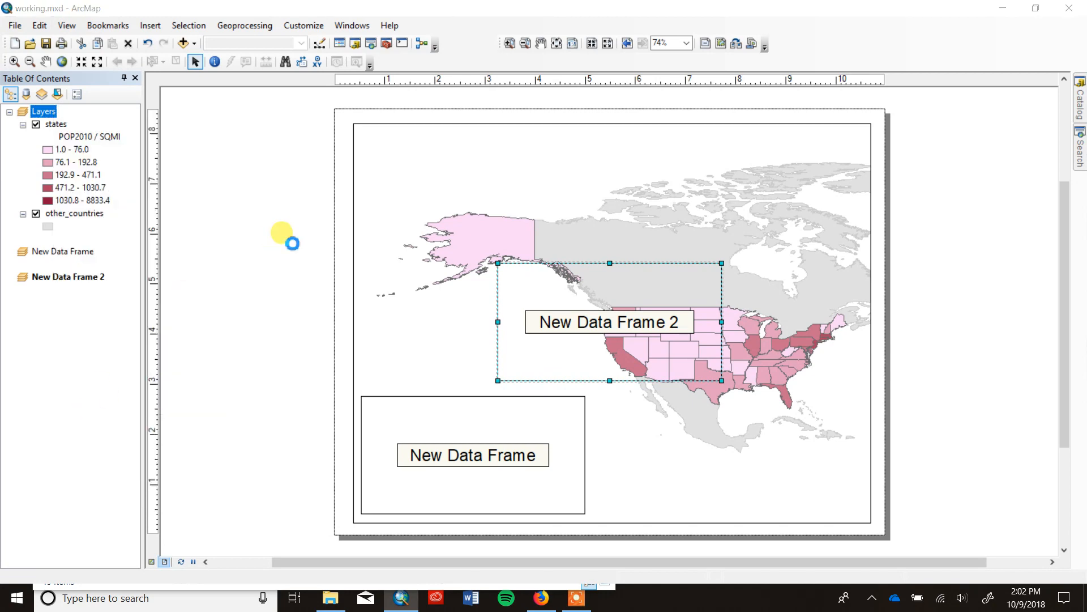
{"action": "left_click", "coordinate": [414, 92]}
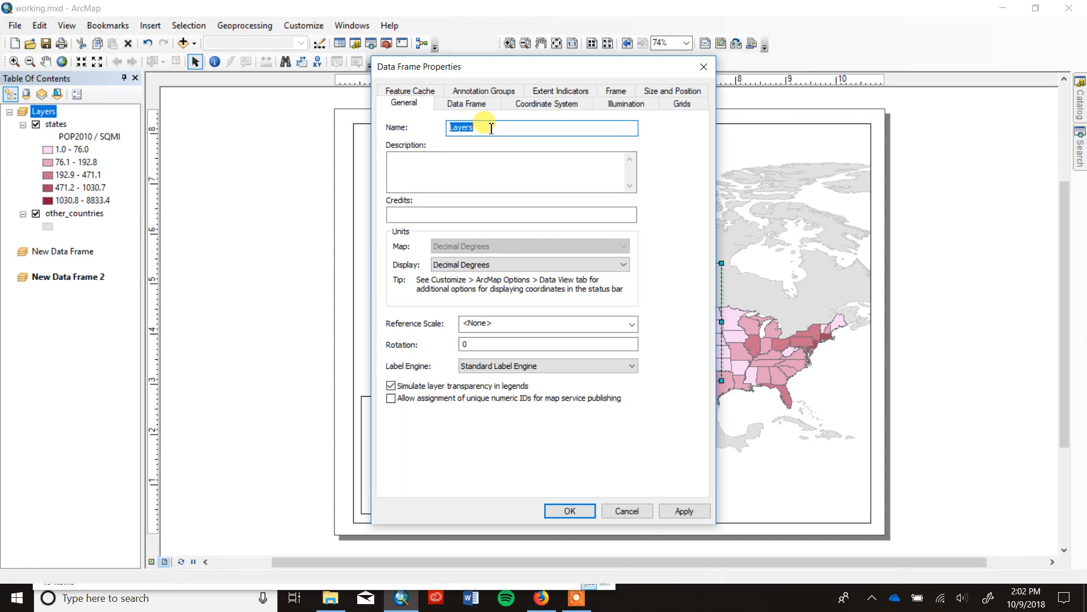
{"action": "type", "text": "Contiguous US"}
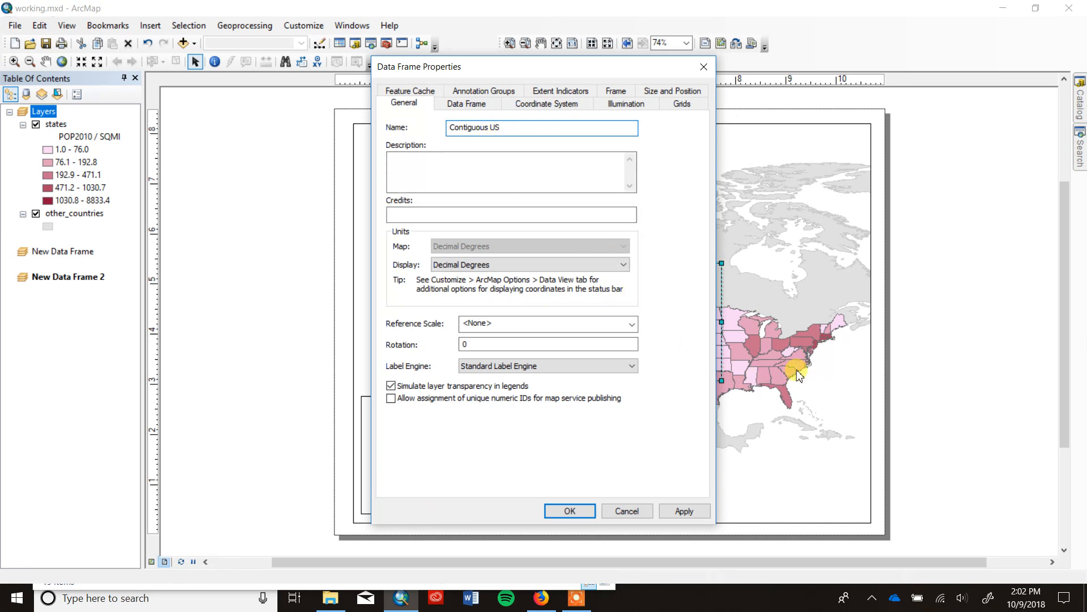
{"action": "left_click", "coordinate": [700, 513]}
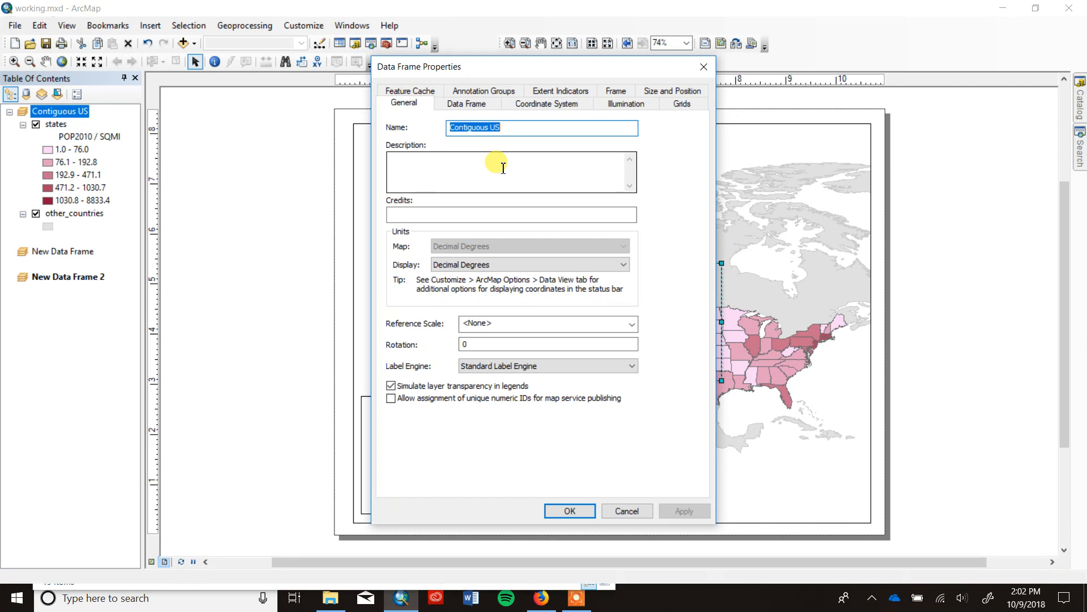
{"action": "left_click", "coordinate": [584, 512]}
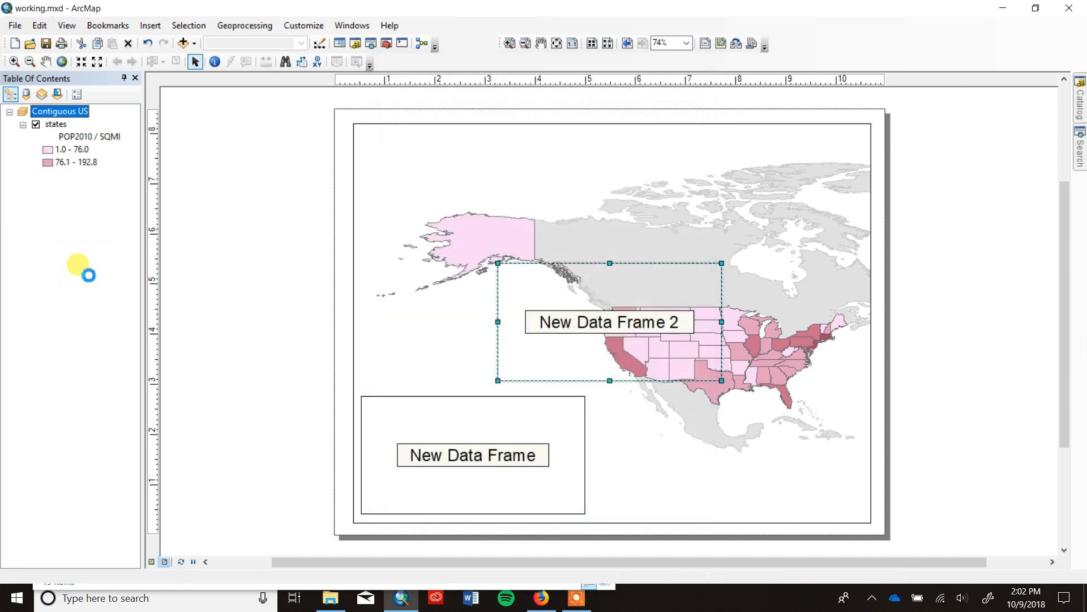
Rename the data frame in the lower-left corner of the map page to Alaska.
{"action": "left_click", "coordinate": [80, 255]}
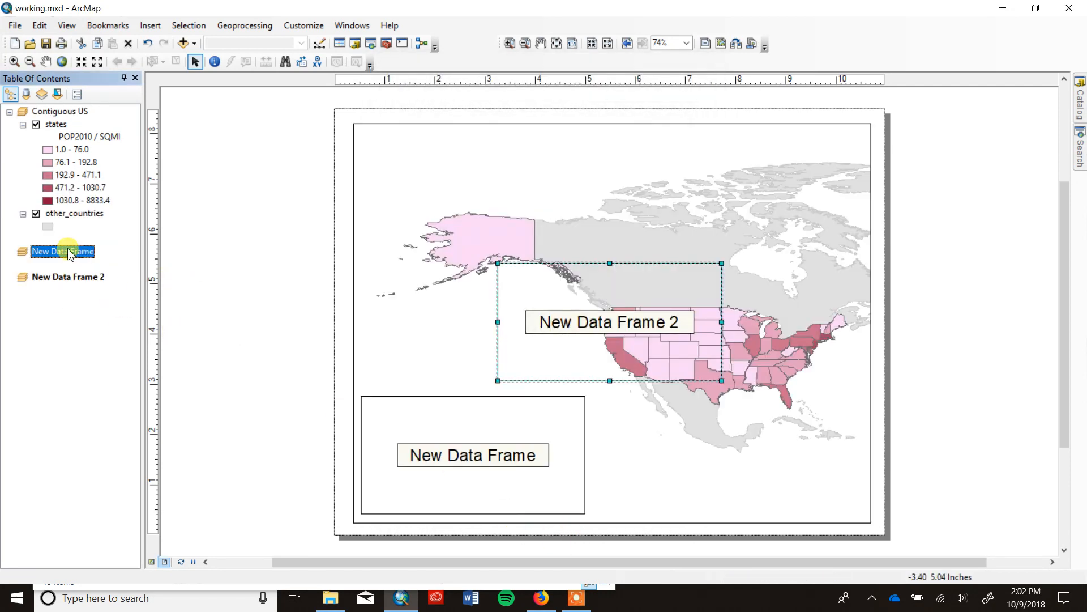
{"action": "right_click", "coordinate": [69, 250]}
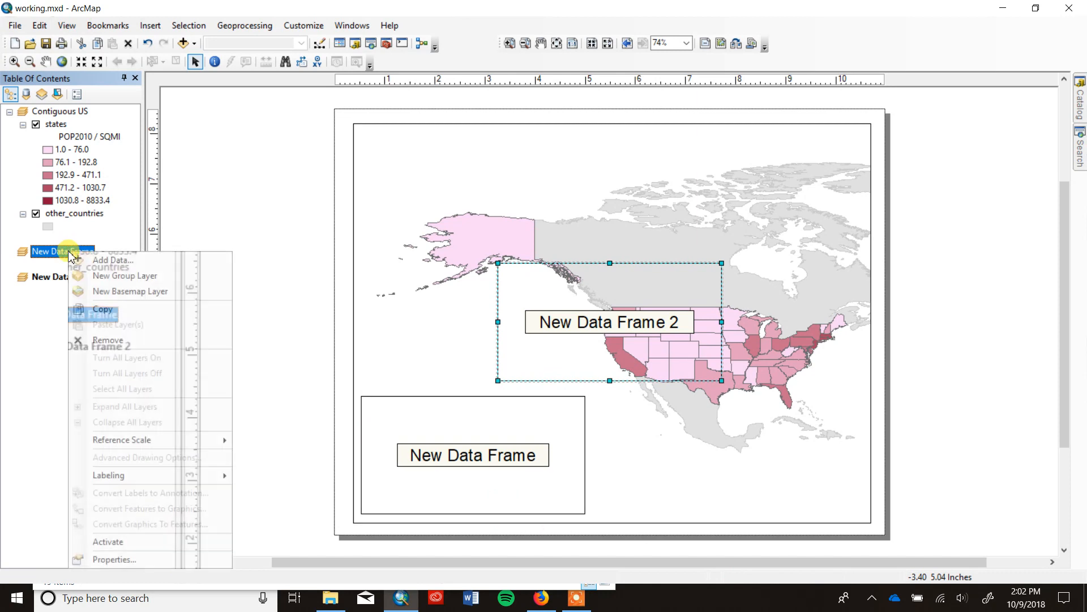
{"action": "left_click", "coordinate": [152, 559]}
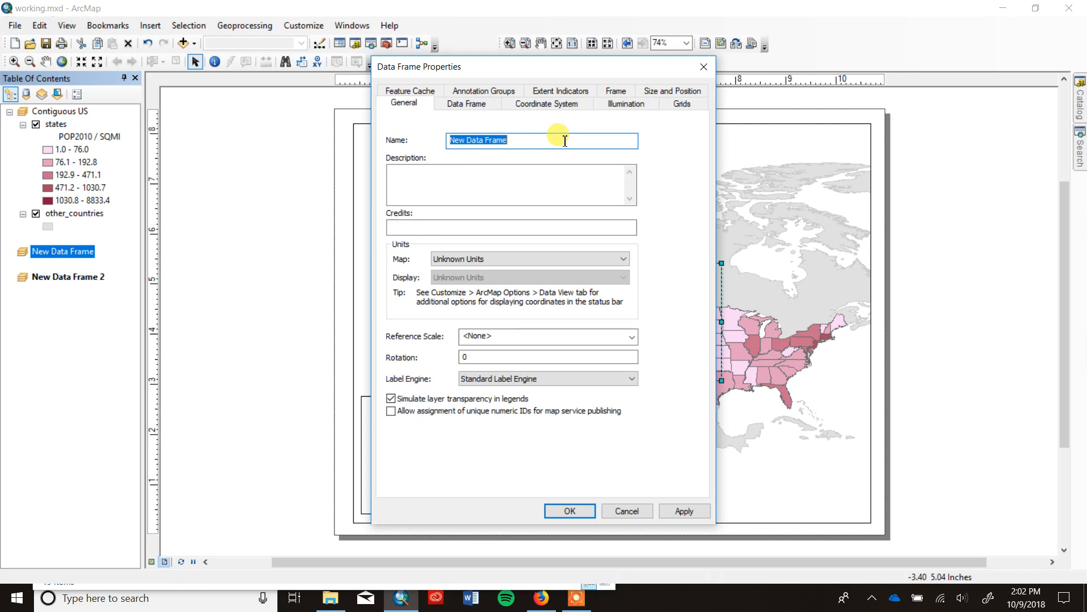
{"action": "type", "text": "Alaska"}
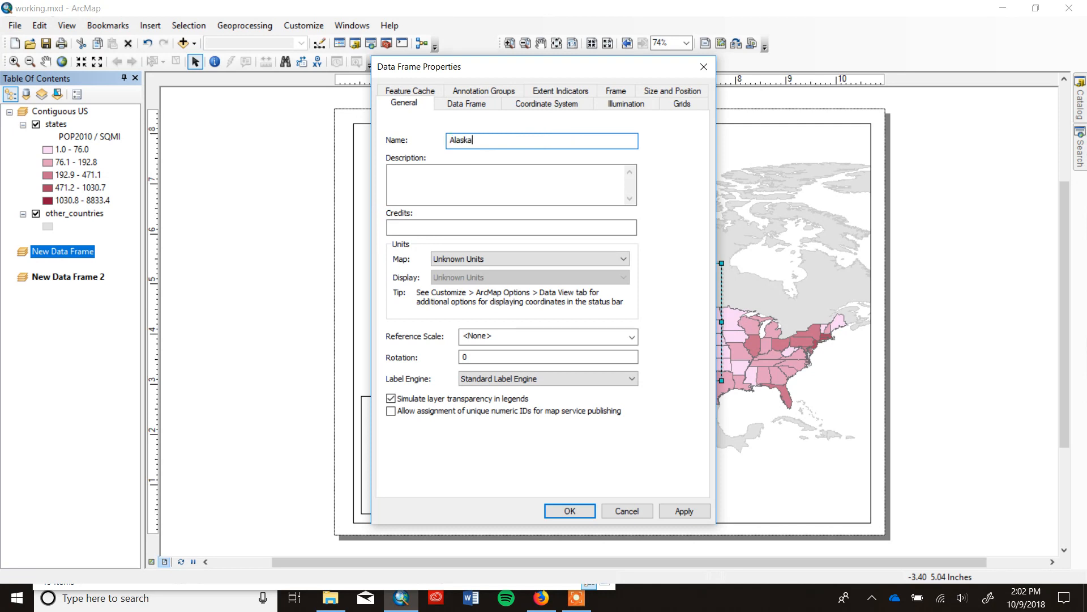
{"action": "left_click", "coordinate": [567, 510]}
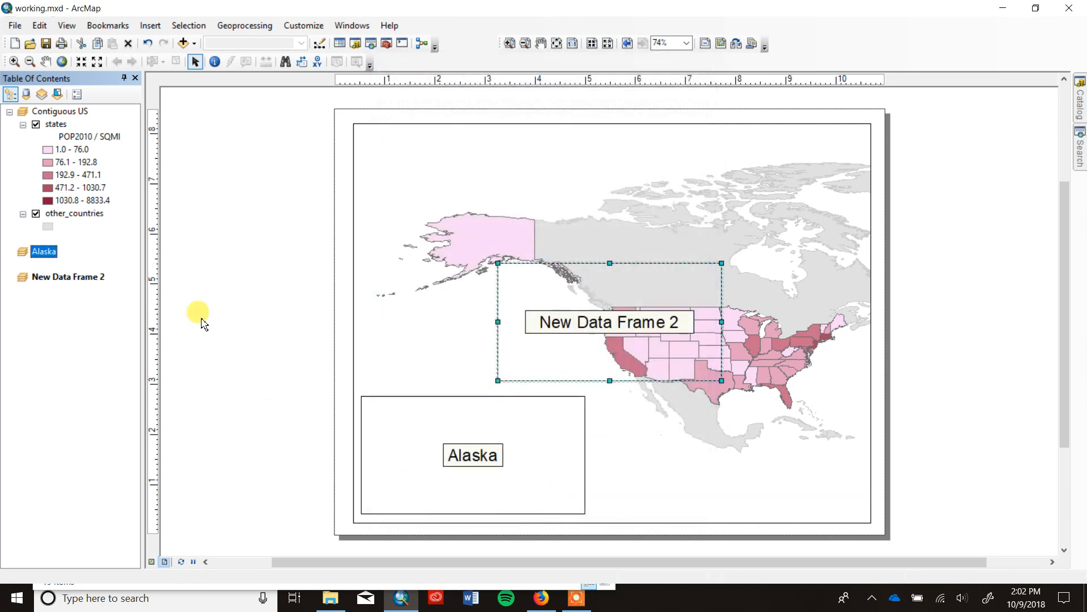
Rename New Data Frame 2 to Hawai'i.
{"action": "right_click", "coordinate": [91, 281]}
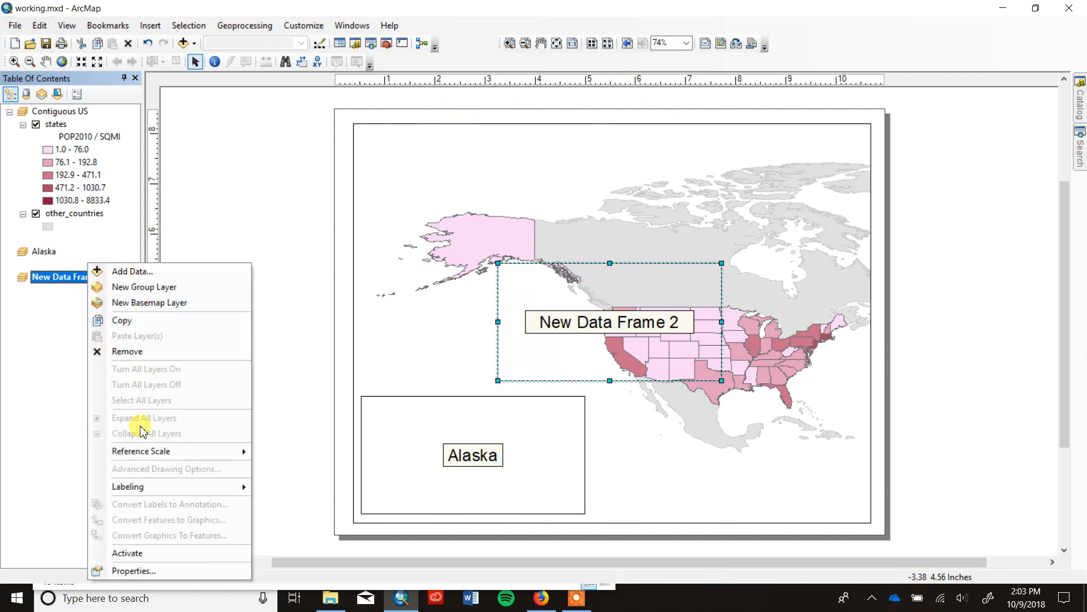
{"action": "left_click", "coordinate": [151, 569]}
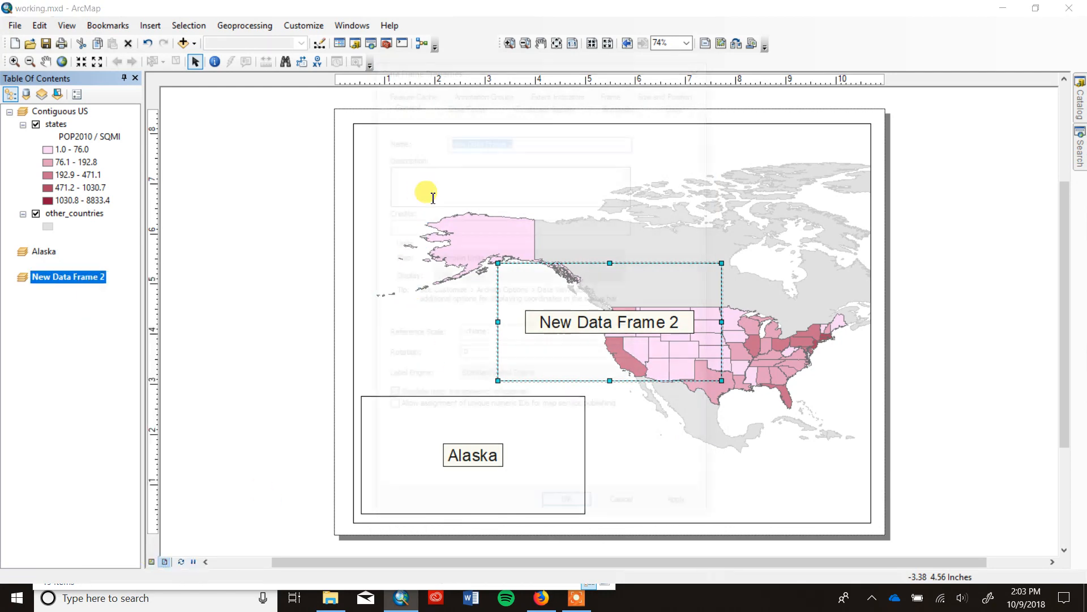
{"action": "type", "text": "Hawai'i"}
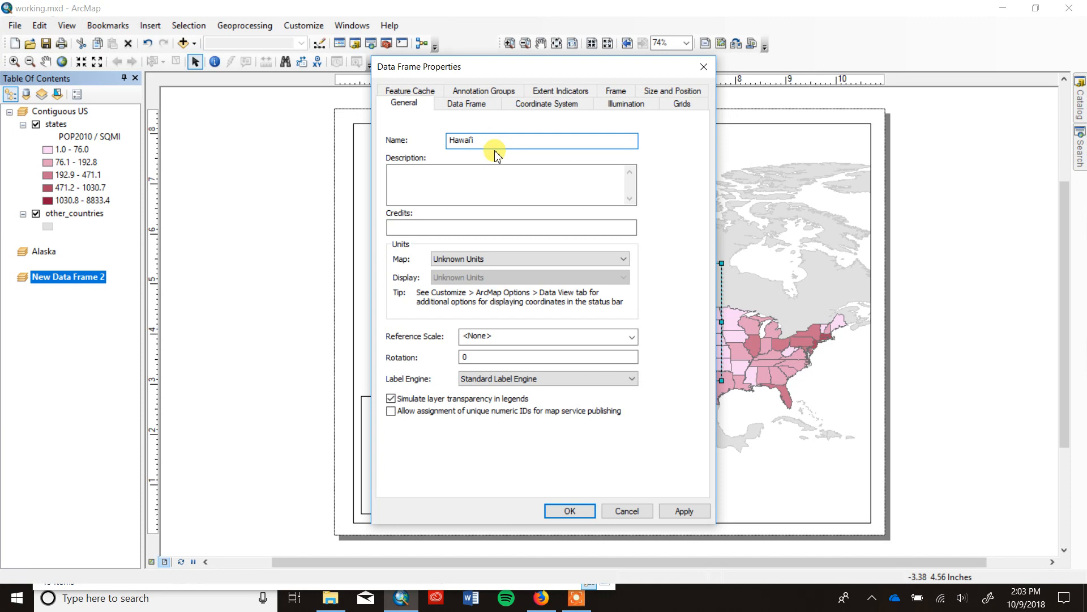
{"action": "left_click", "coordinate": [679, 512]}
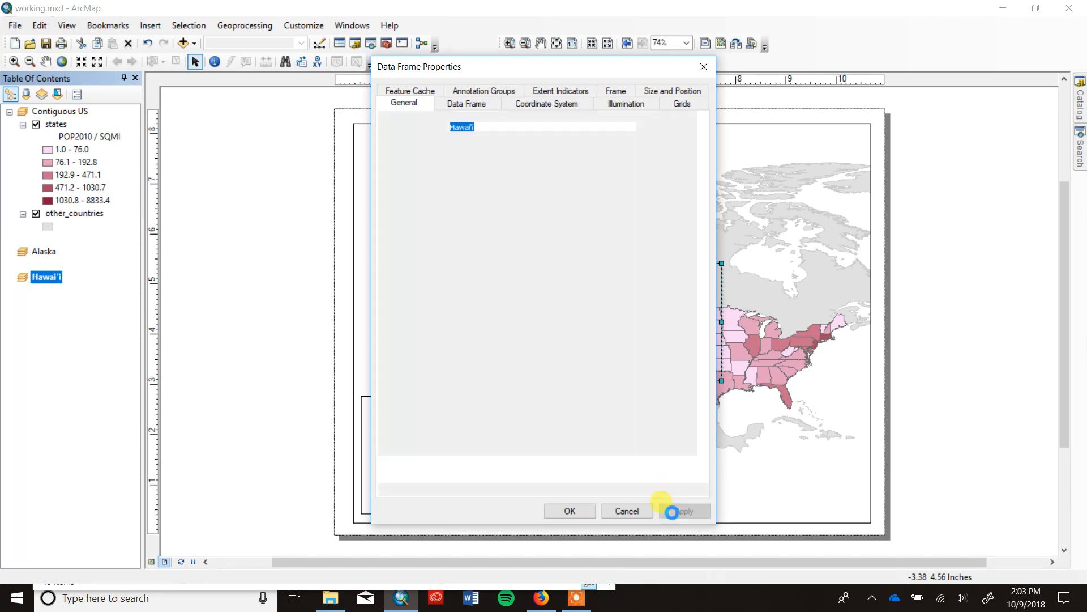
{"action": "left_click", "coordinate": [565, 511]}
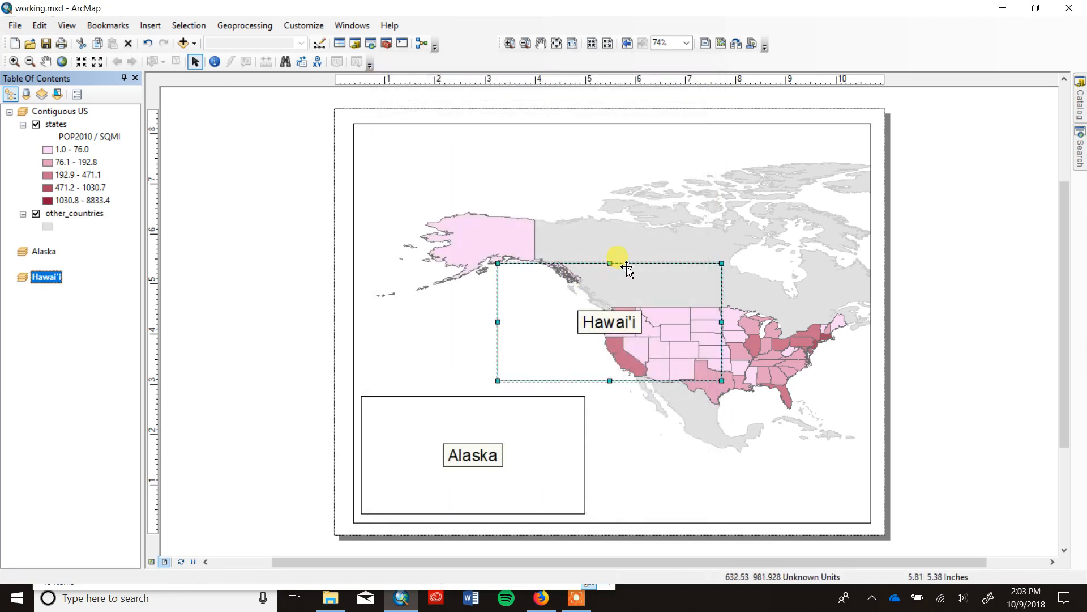
Move the Hawai'i data frame to the lower-right corner of the map page and give it a white background.
{"action": "left_click_drag", "start_coordinate": [626, 271], "coordinate": [751, 399]}
{"action": "right_click", "coordinate": [667, 435]}
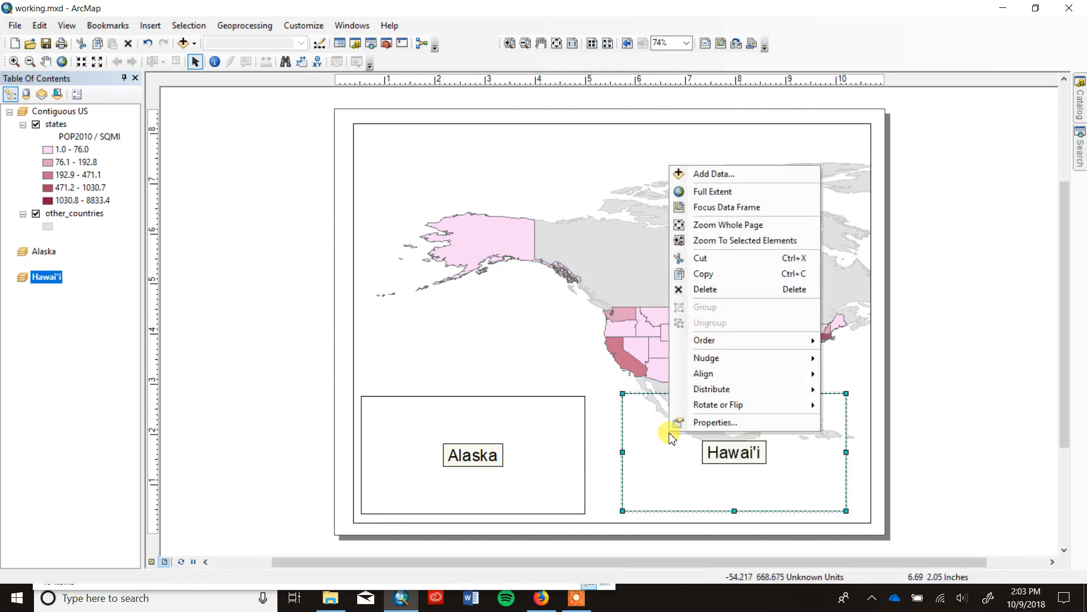
{"action": "left_click", "coordinate": [715, 423]}
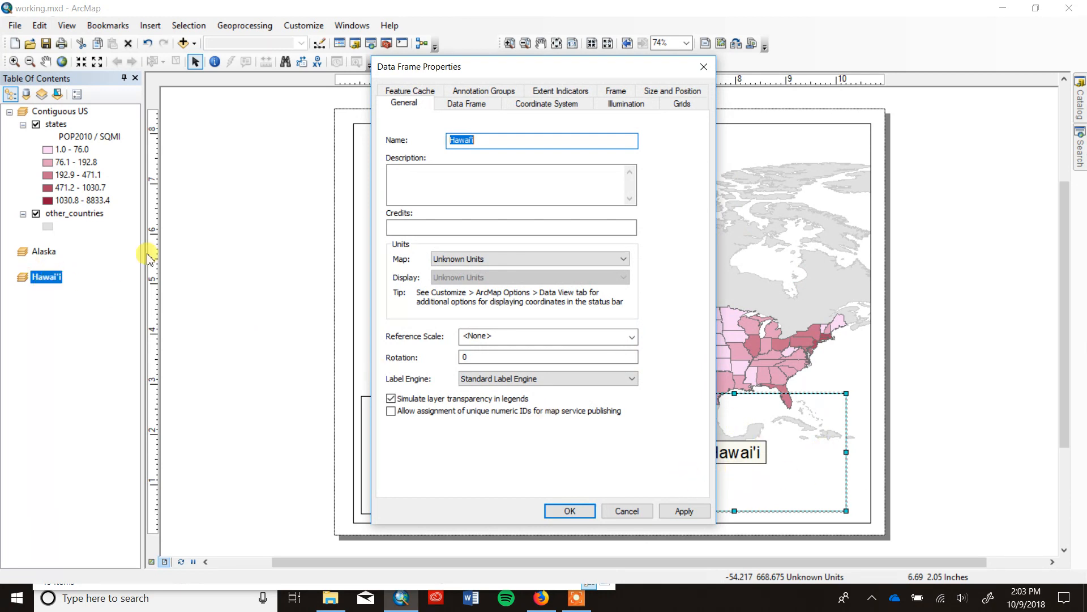
{"action": "left_click", "coordinate": [613, 94]}
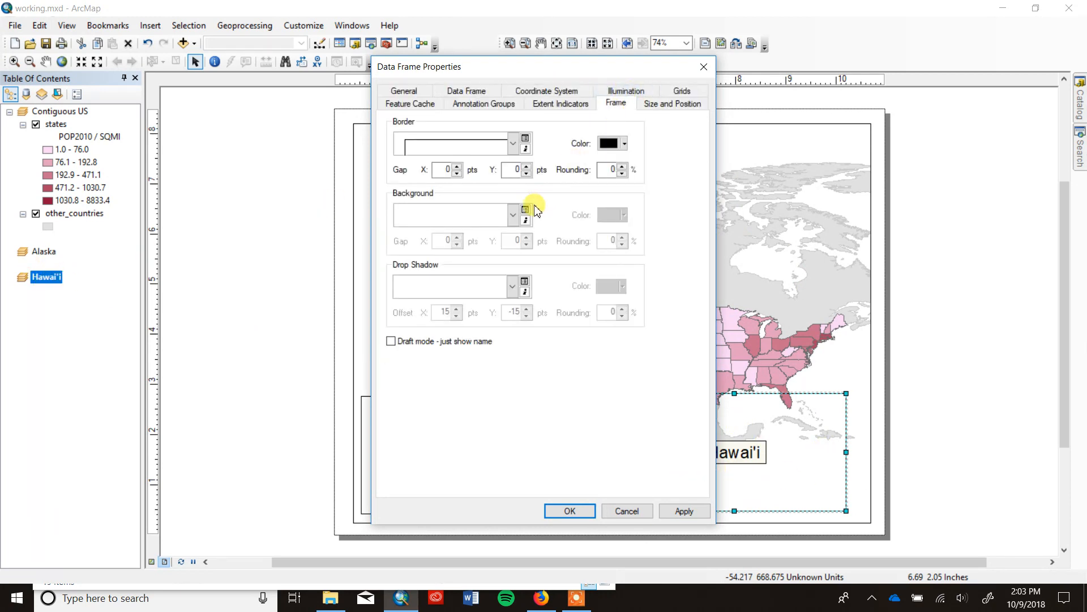
{"action": "left_click", "coordinate": [513, 215]}
{"action": "left_click", "coordinate": [464, 373]}
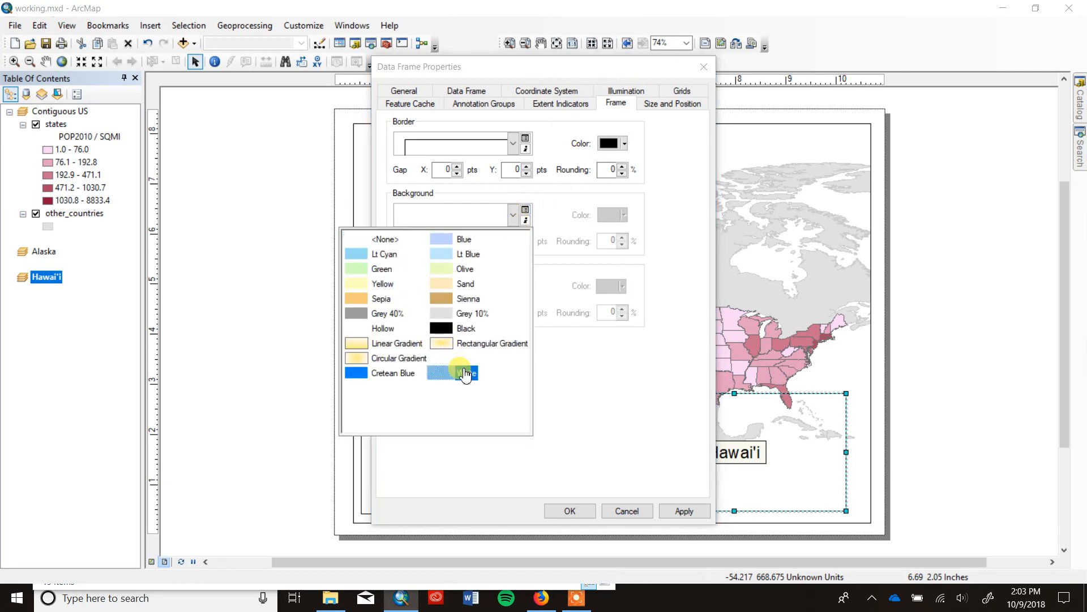
{"action": "left_click", "coordinate": [570, 511]}
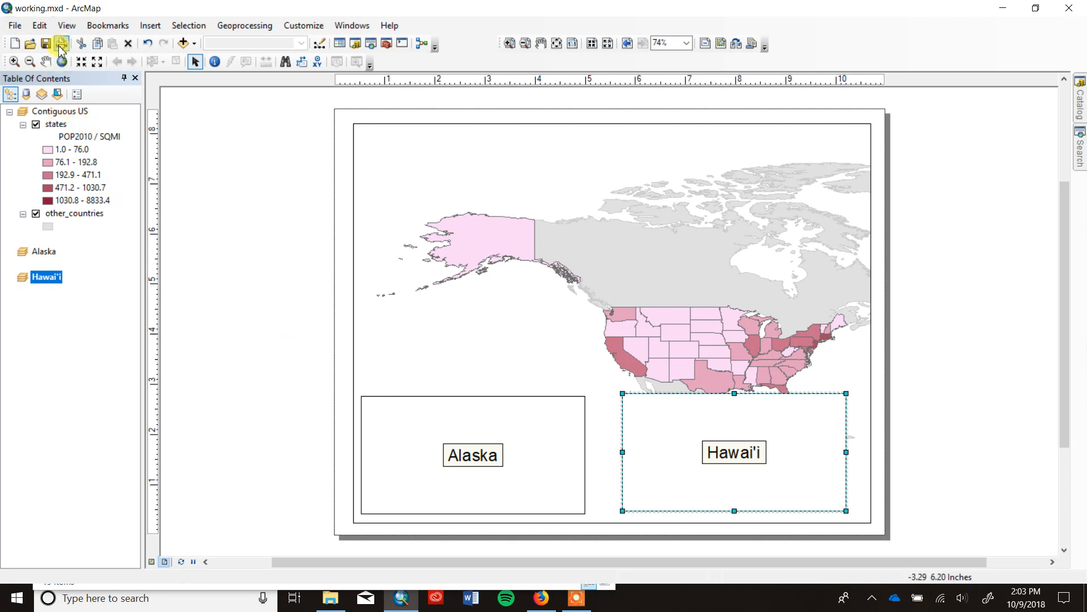
Copy the states layer from the Contiguous US data frame into the Alaska data frame and list the layers by source.
{"action": "left_click", "coordinate": [62, 125]}
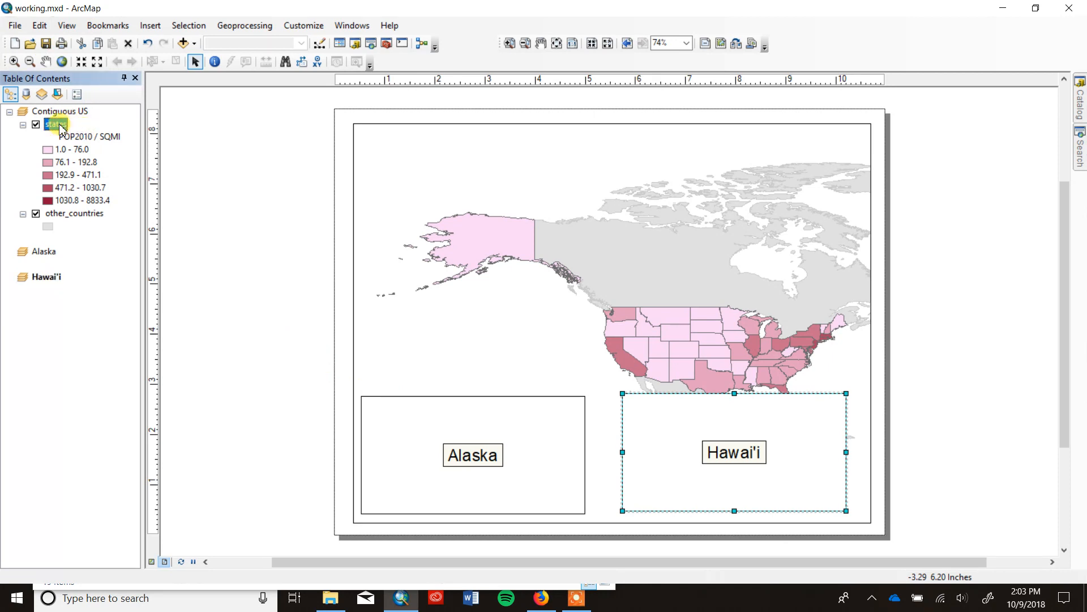
{"action": "left_click_drag", "start_coordinate": [61, 128], "coordinate": [55, 258]}
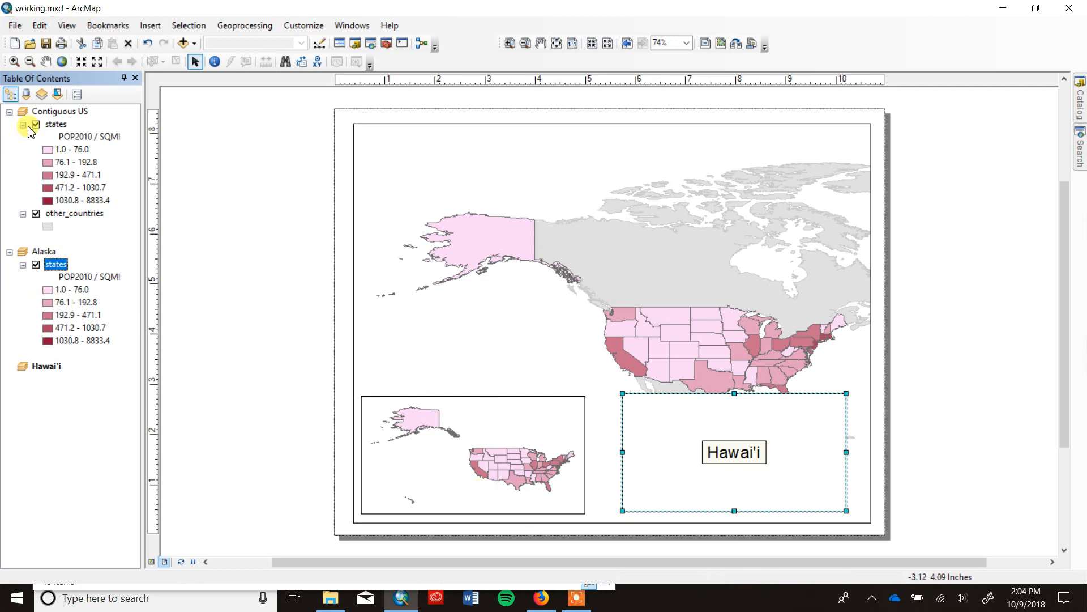
{"action": "left_click", "coordinate": [27, 95]}
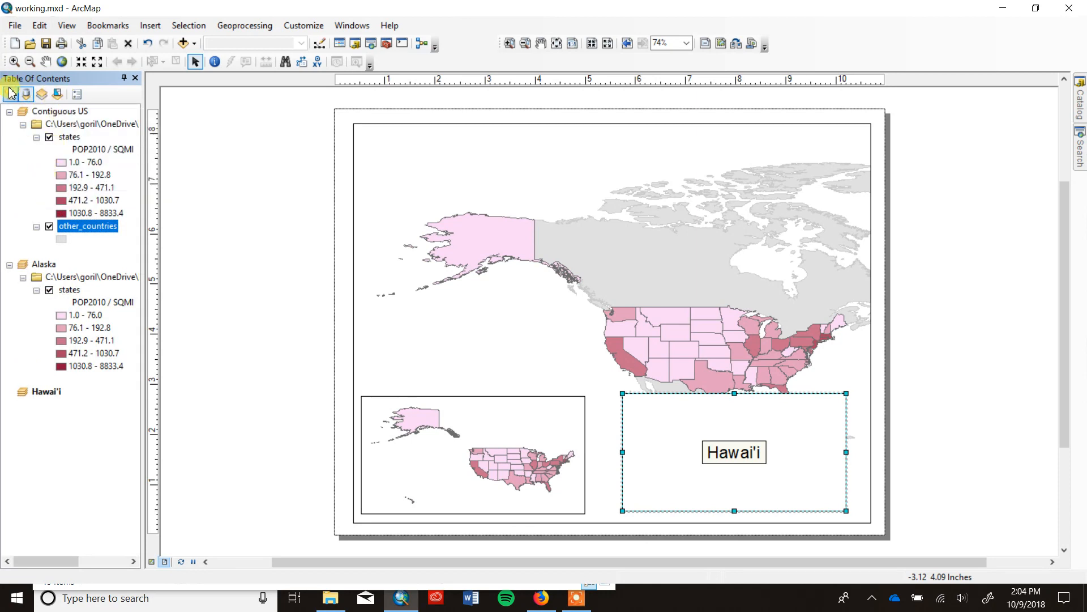
List the layers by drawing order and zoom the Alaska data frame in to the state of Alaska.
{"action": "left_click", "coordinate": [12, 93]}
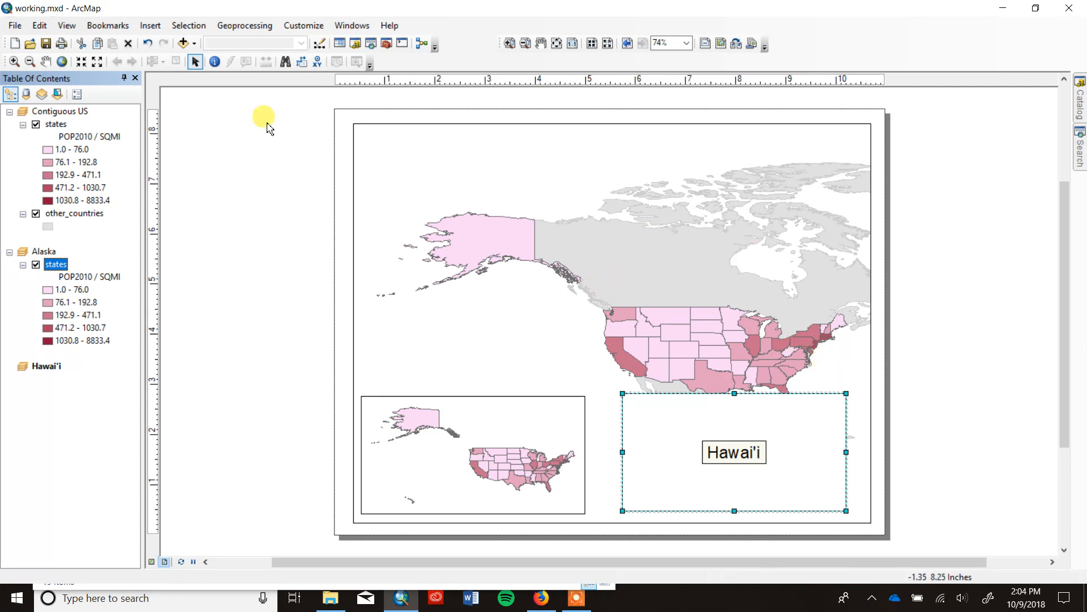
{"action": "left_click", "coordinate": [14, 61]}
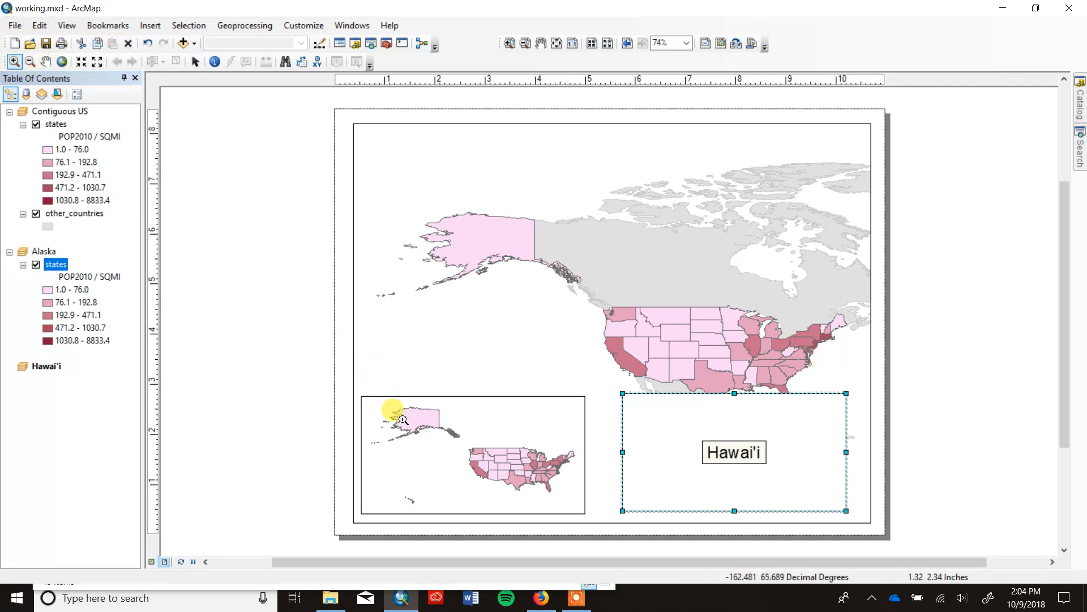
{"action": "left_click_drag", "start_coordinate": [372, 407], "coordinate": [475, 470]}
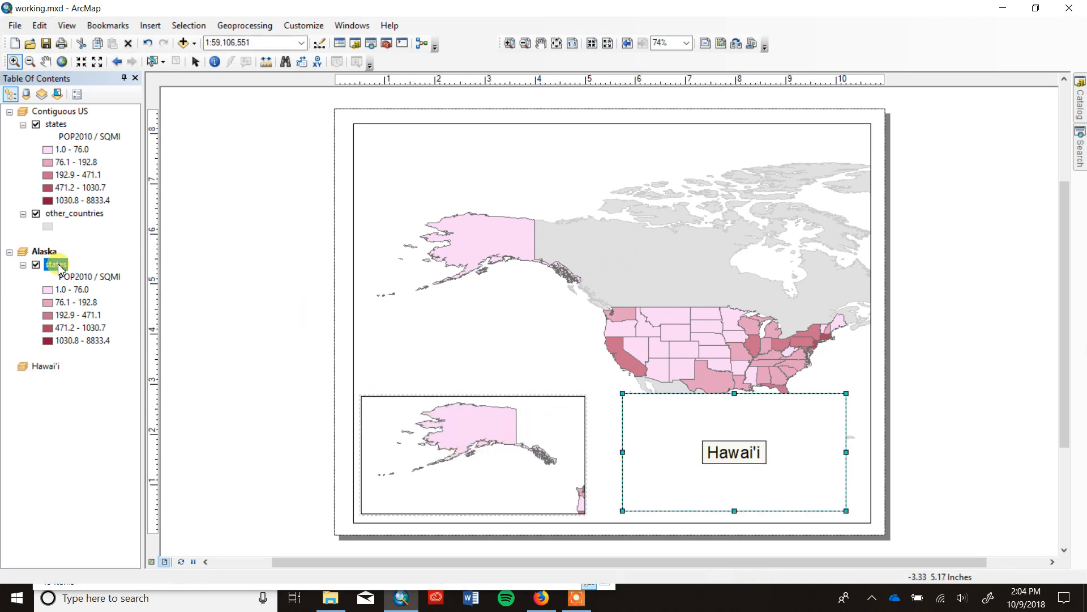
Copy the states layer from the Alaska data frame into the Hawai'i data frame and zoom that frame in to the Hawaiian islands.
{"action": "mouse_move", "coordinate": [57, 264]}
{"action": "left_mouse_down"}
{"action": "mouse_move", "coordinate": [60, 375]}
{"action": "mouse_move", "coordinate": [51, 367]}
{"action": "left_mouse_up"}
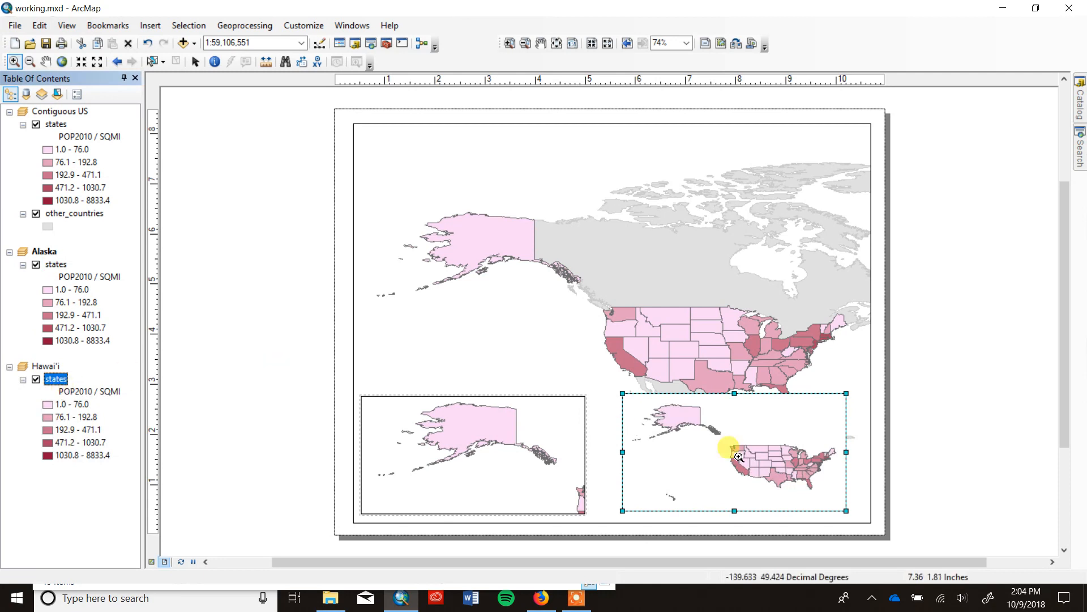
{"action": "left_click_drag", "start_coordinate": [655, 479], "coordinate": [684, 505]}
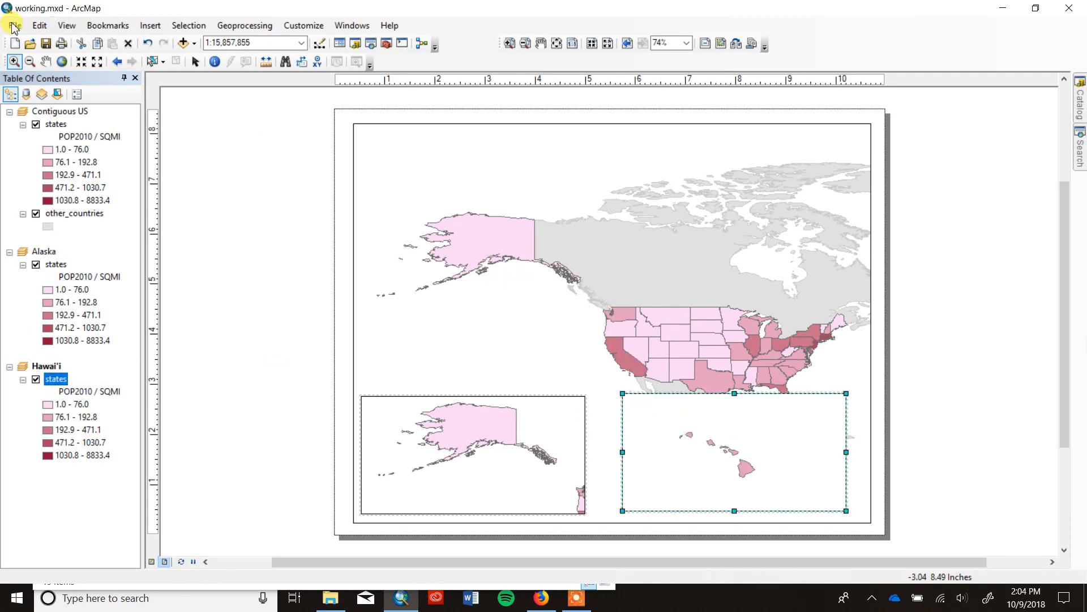
Zoom and pan the Contiguous US data frame so the lower 48 states fill the page above the two inset frames.
{"action": "left_click", "coordinate": [46, 62]}
{"action": "left_click_drag", "start_coordinate": [649, 306], "coordinate": [726, 340]}
{"action": "left_click", "coordinate": [15, 61]}
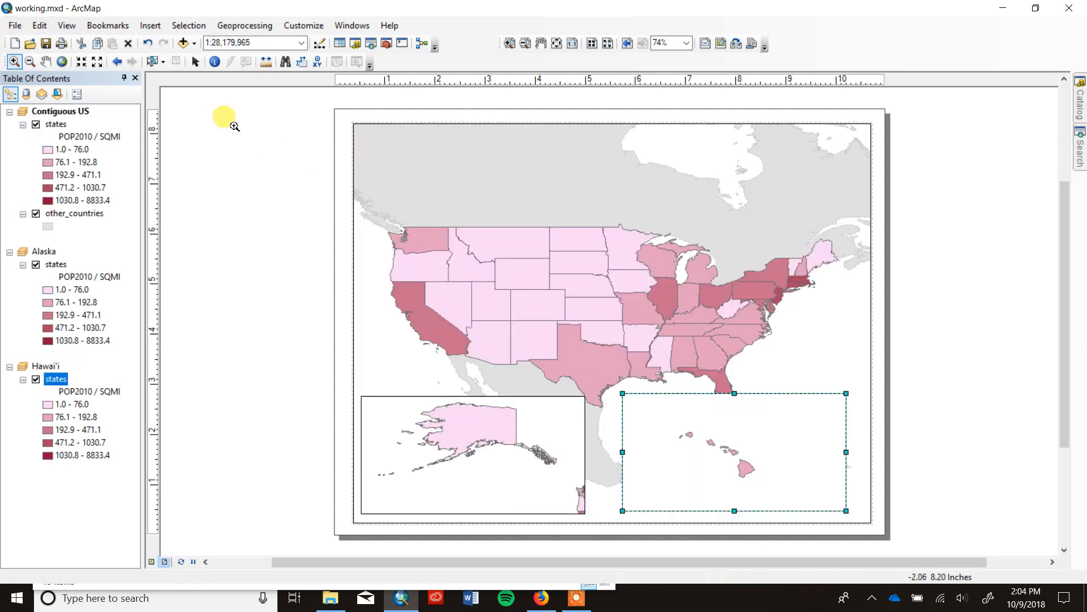
{"action": "left_click", "coordinate": [45, 62]}
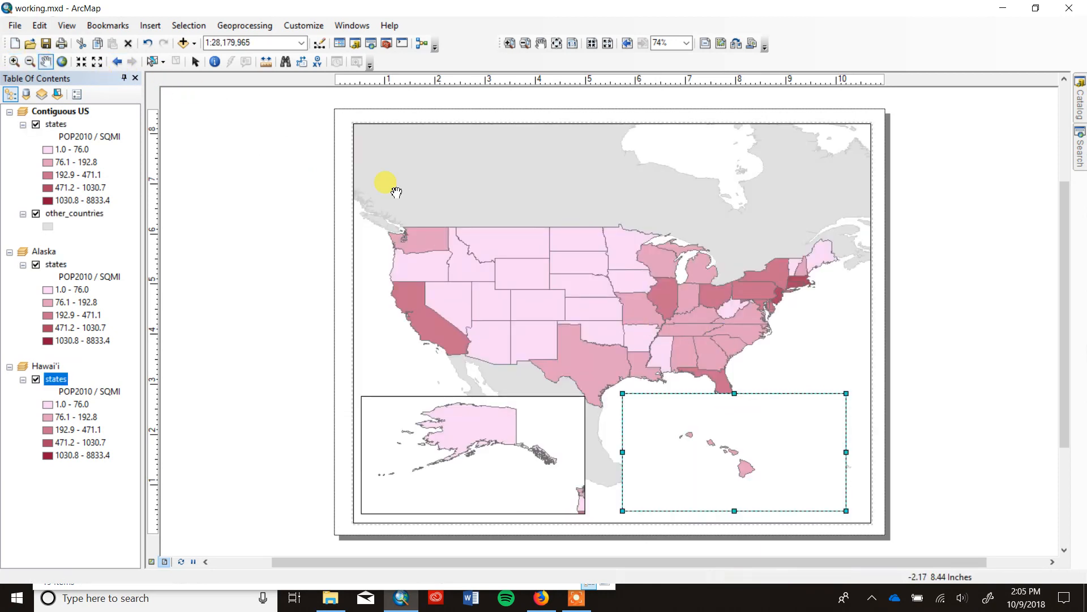
{"action": "mouse_move", "coordinate": [516, 276]}
{"action": "left_mouse_down"}
{"action": "mouse_move", "coordinate": [527, 244]}
{"action": "mouse_move", "coordinate": [522, 294]}
{"action": "left_mouse_up"}
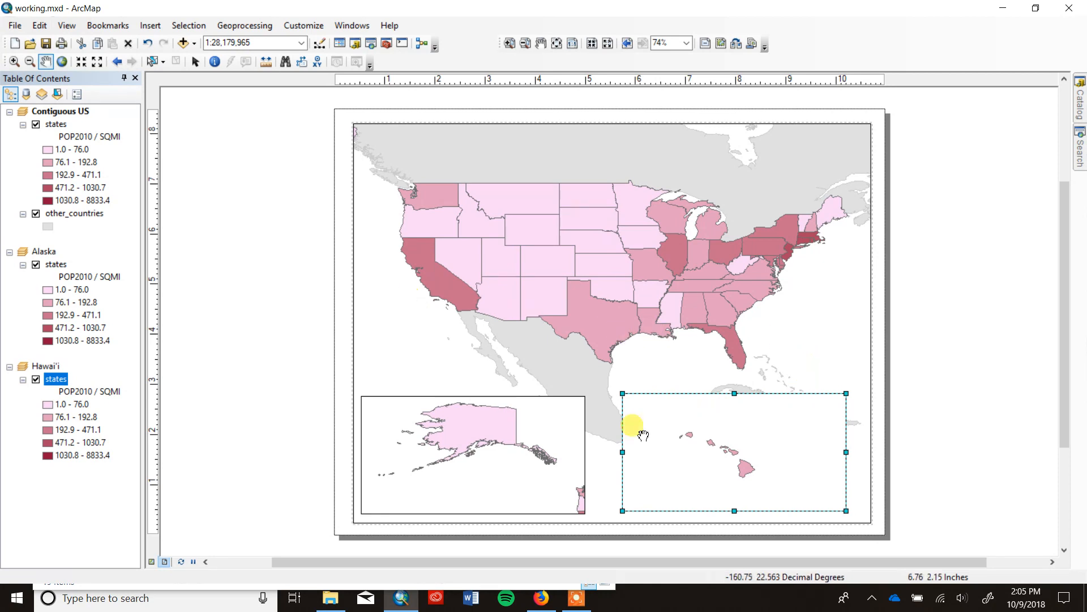
Narrow the Alaska and Hawai'i data frames and place the Hawai'i frame in the page's lower-right corner, leaving space between the insets.
{"action": "left_click", "coordinate": [194, 64]}
{"action": "left_click", "coordinate": [552, 453]}
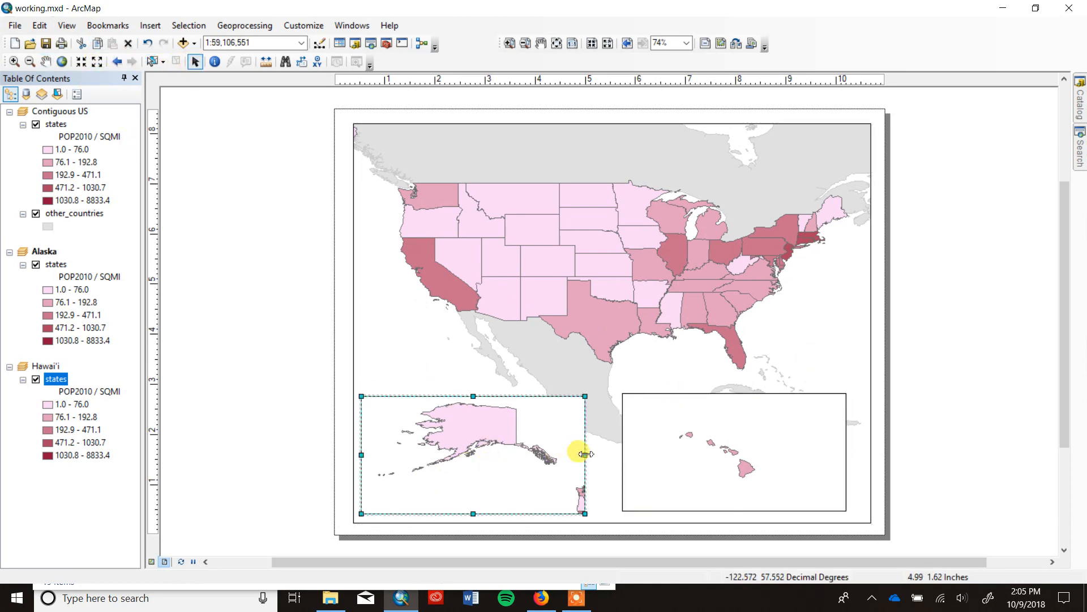
{"action": "left_click_drag", "start_coordinate": [585, 455], "coordinate": [500, 453]}
{"action": "left_click", "coordinate": [626, 454]}
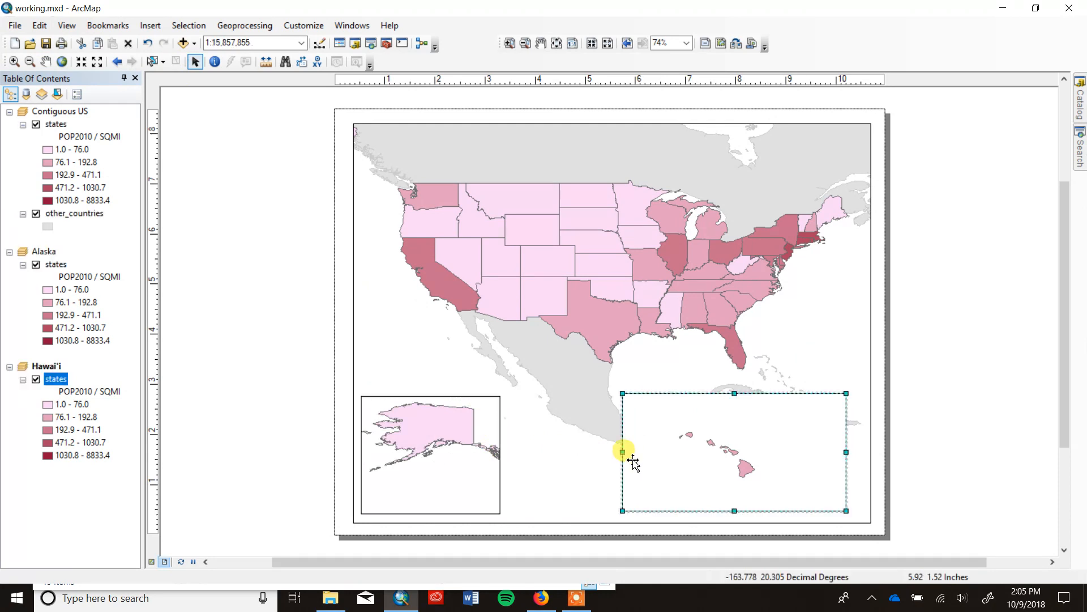
{"action": "left_click_drag", "start_coordinate": [622, 454], "coordinate": [784, 464]}
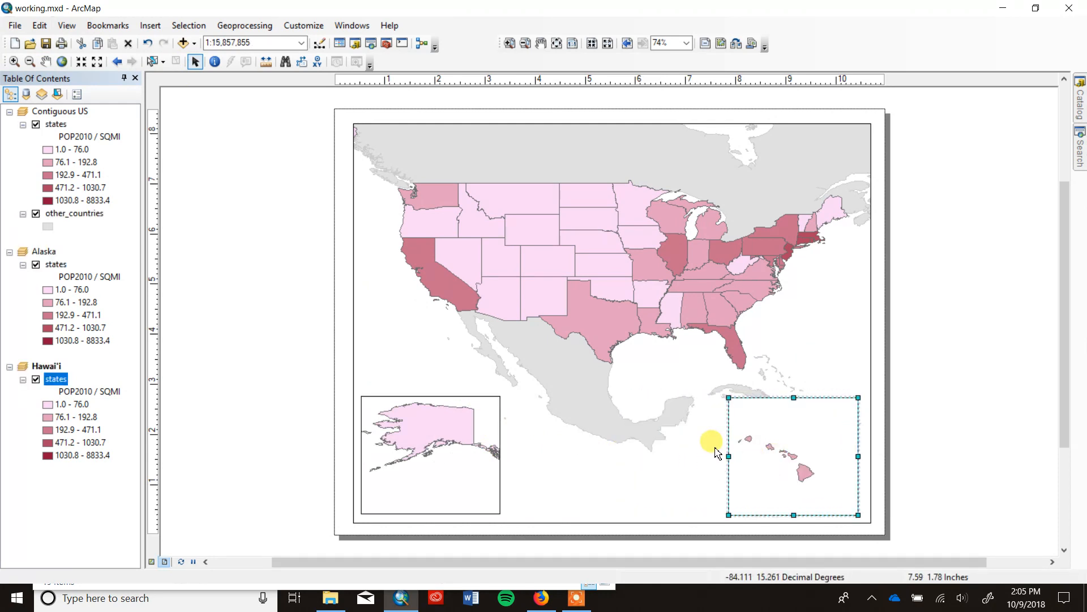
Review the coordinate system in the Hawai'i data frame's properties without changing it.
{"action": "left_click", "coordinate": [42, 364]}
{"action": "left_click", "coordinate": [42, 364]}
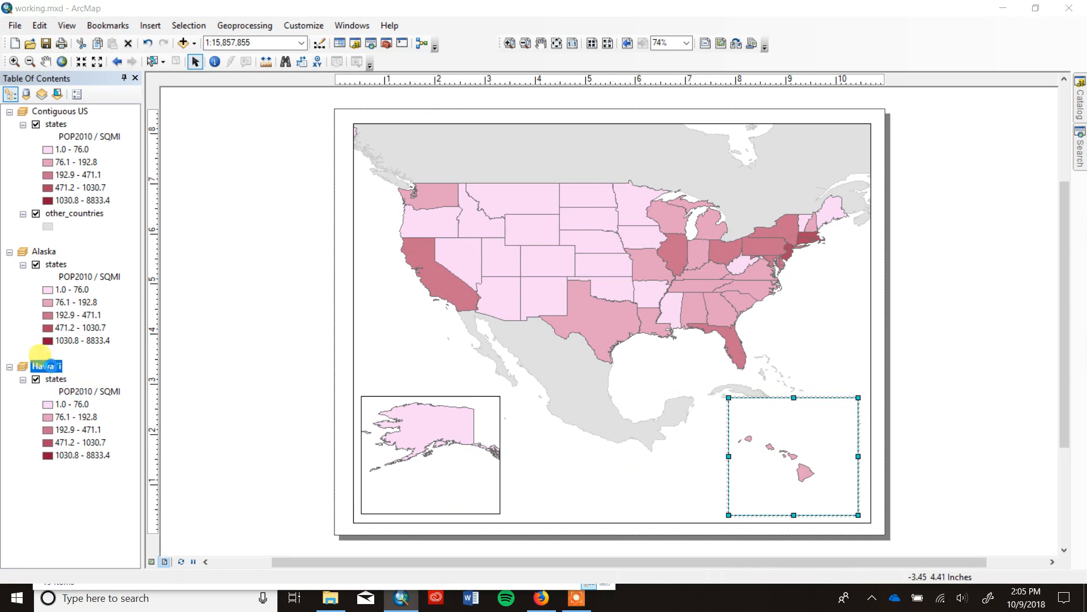
{"action": "double_click", "coordinate": [45, 364]}
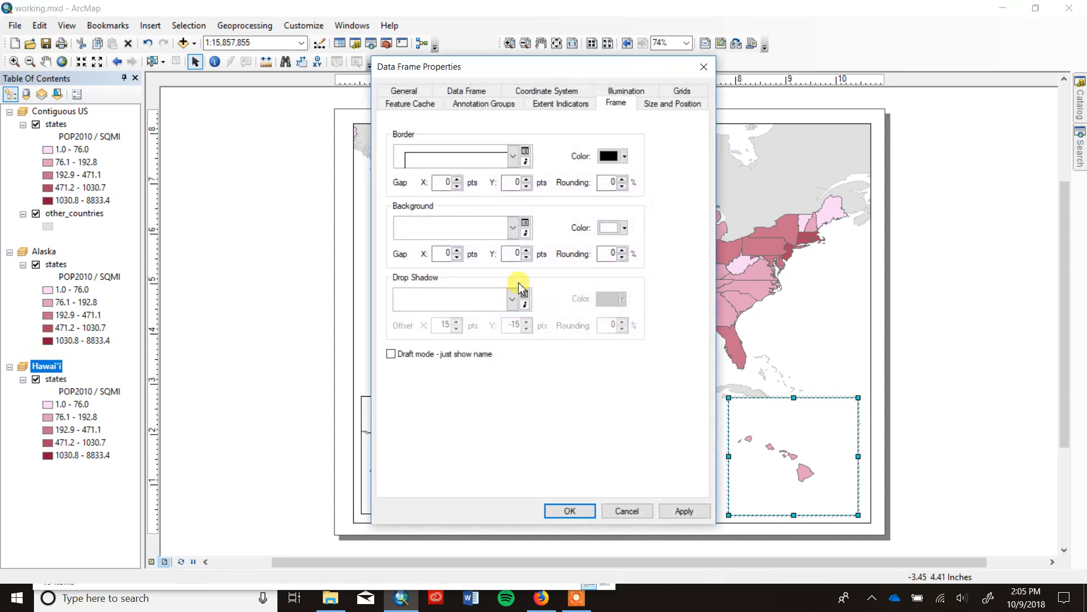
{"action": "left_click", "coordinate": [555, 90]}
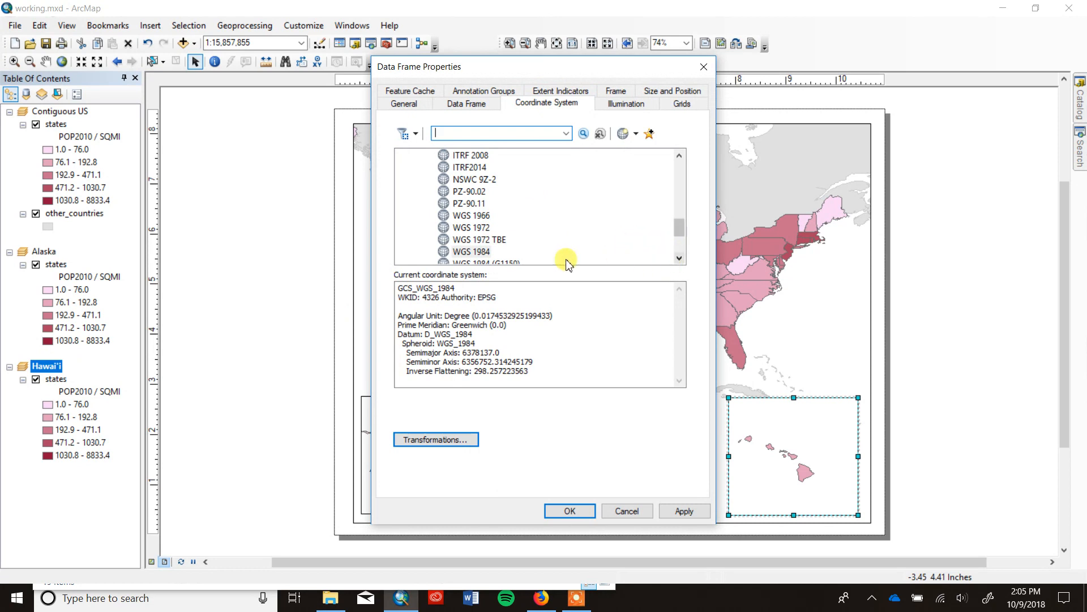
{"action": "left_click_drag", "start_coordinate": [679, 227], "coordinate": [679, 245]}
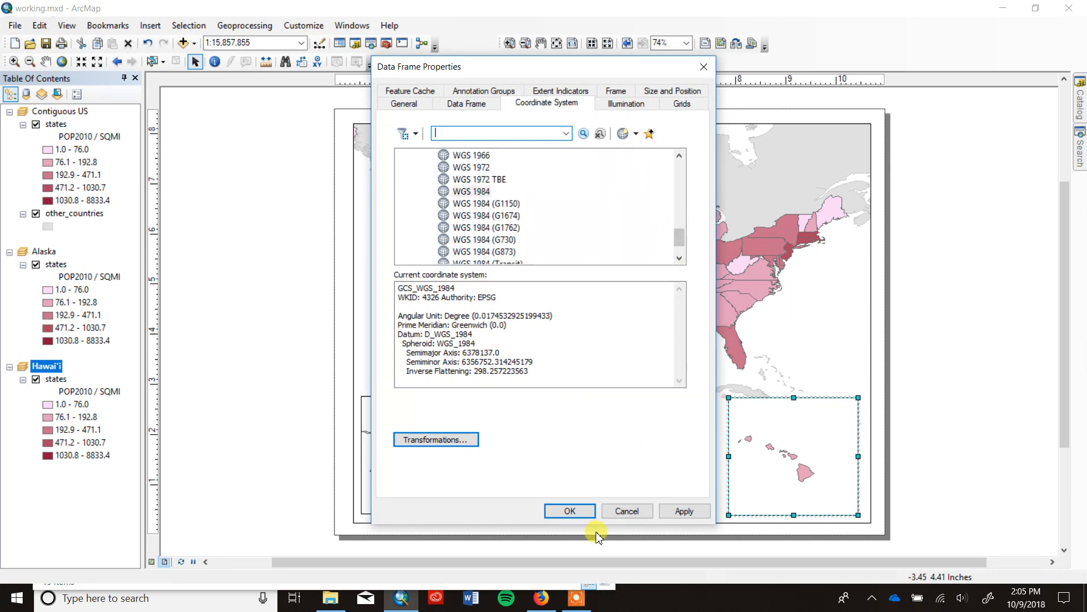
{"action": "left_click", "coordinate": [624, 512]}
Show the Draw toolbar and dock it beside the Tools toolbar.
{"action": "left_click", "coordinate": [617, 466]}
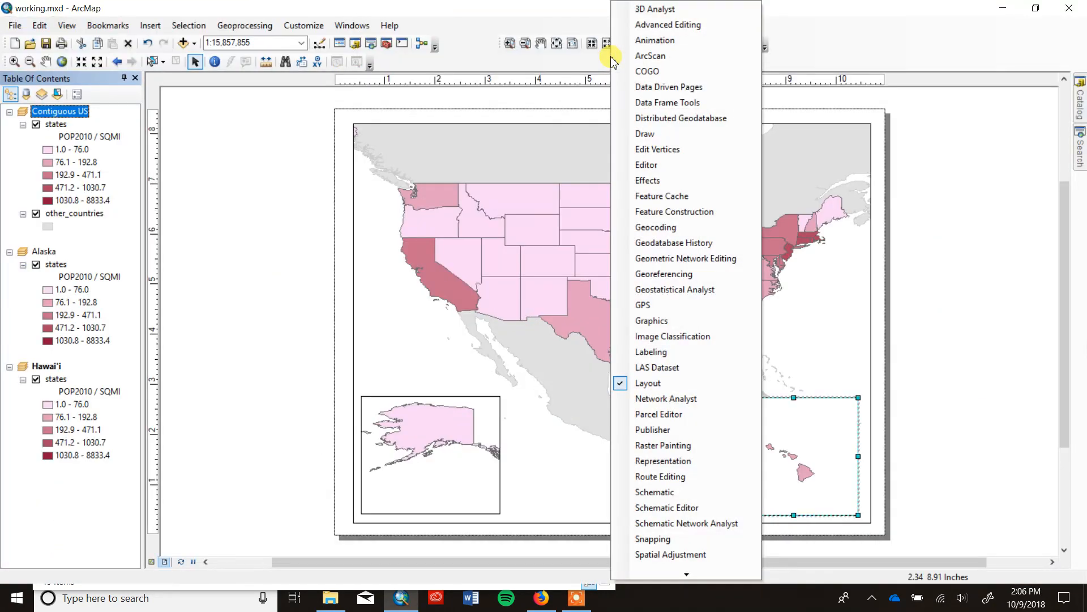
{"action": "left_click", "coordinate": [686, 131]}
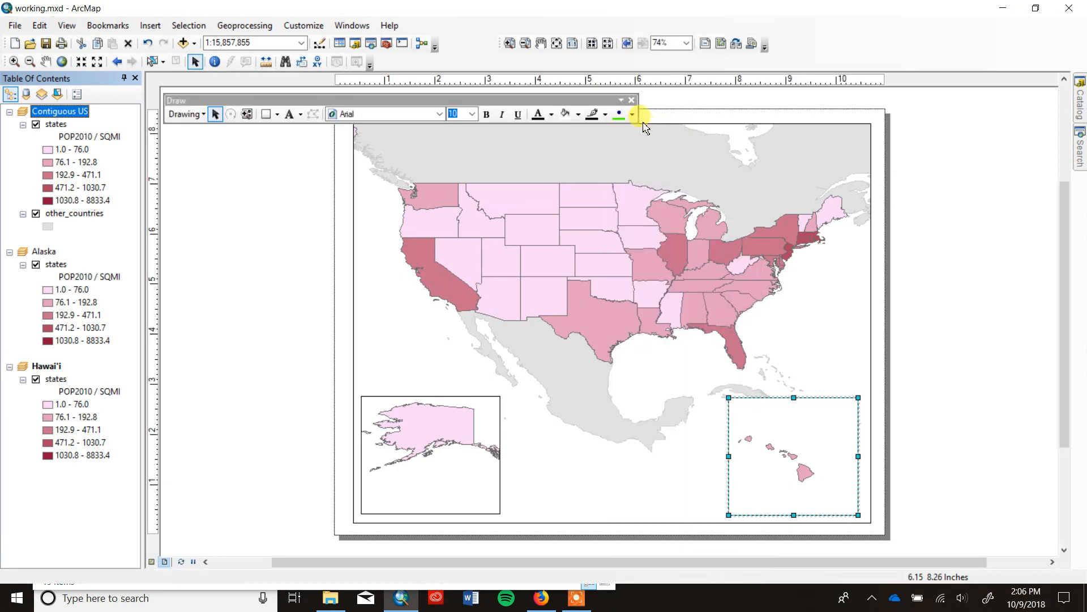
{"action": "left_click_drag", "start_coordinate": [563, 100], "coordinate": [714, 58]}
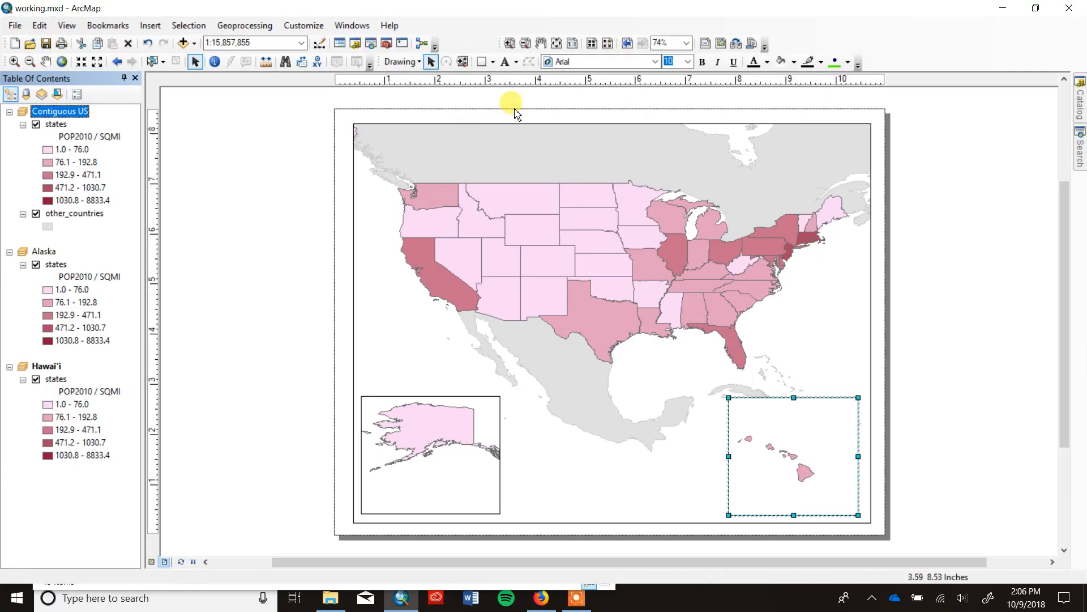
Draw a rectangle about 3.9 by 2.3 inches between the Alaska and Hawai'i frames and widen it slightly on both sides.
{"action": "left_click", "coordinate": [482, 61]}
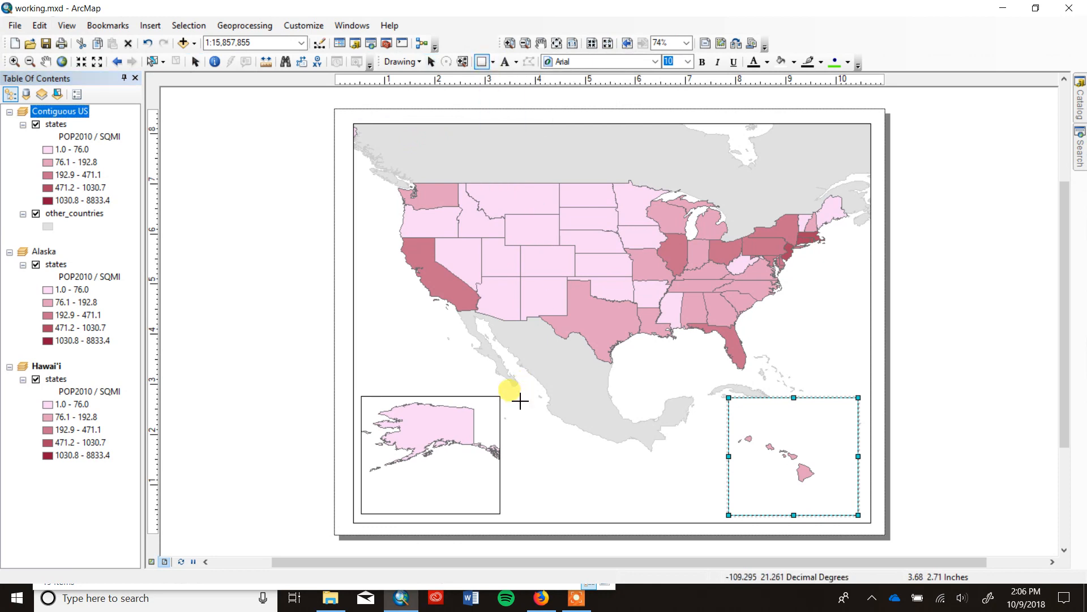
{"action": "left_click_drag", "start_coordinate": [518, 399], "coordinate": [717, 516]}
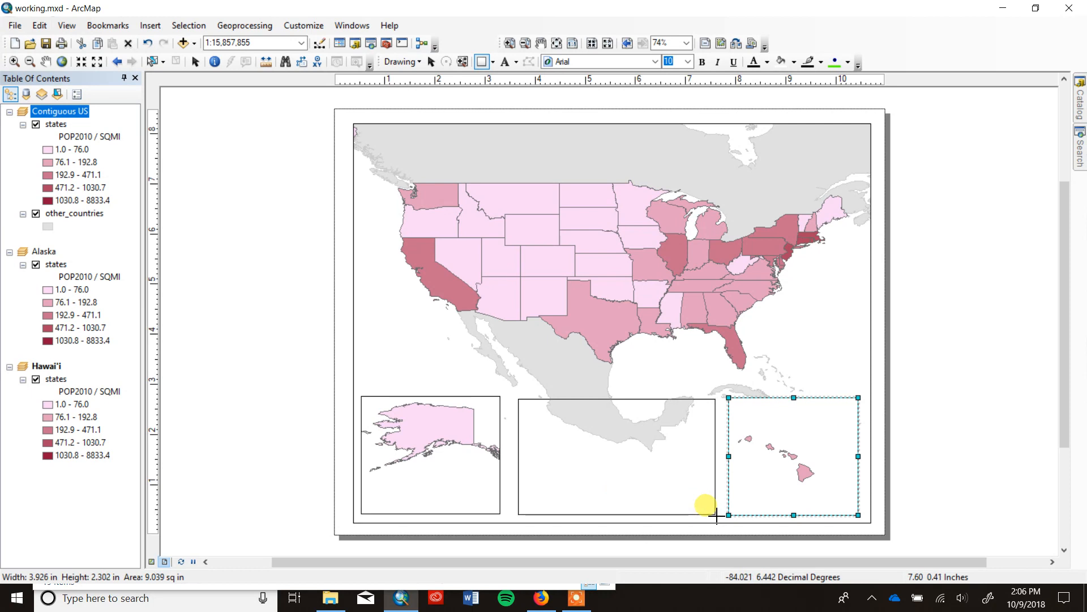
{"action": "left_click_drag", "start_coordinate": [717, 516], "coordinate": [713, 515]}
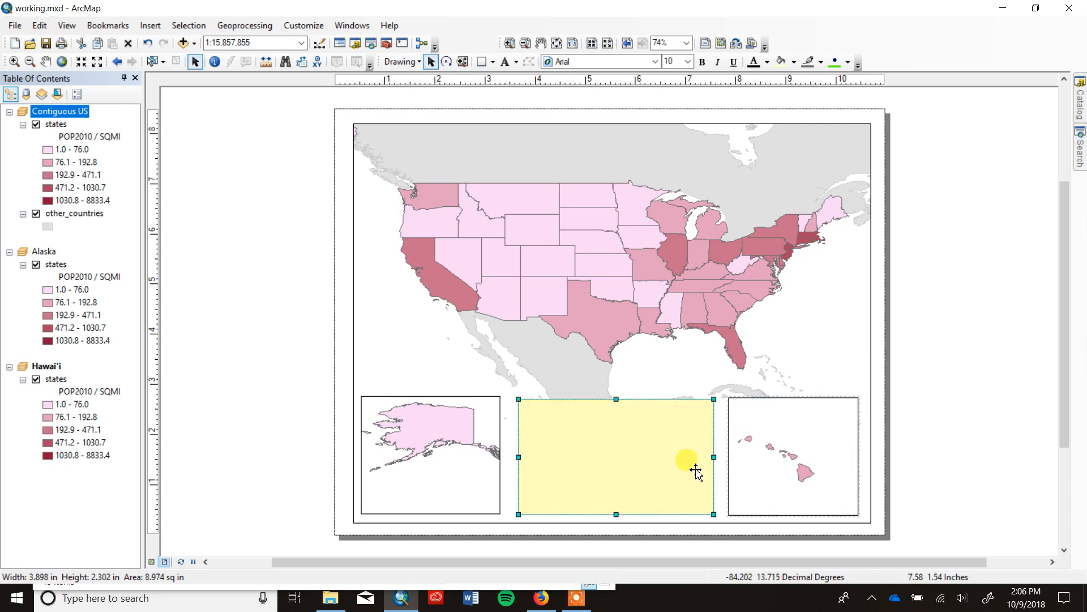
{"action": "left_click_drag", "start_coordinate": [714, 457], "coordinate": [719, 457]}
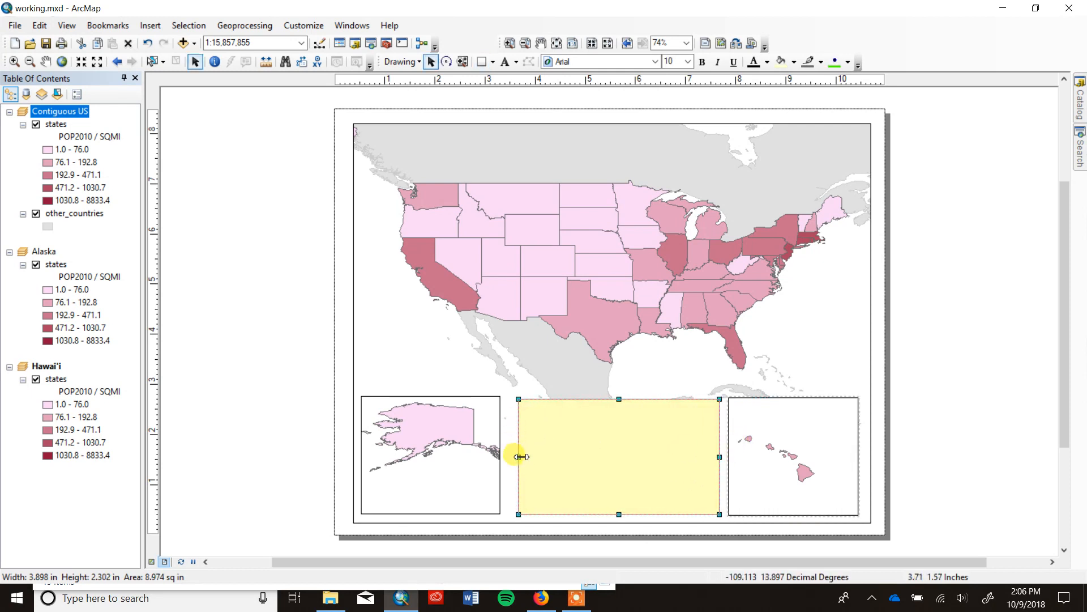
{"action": "mouse_move", "coordinate": [521, 457]}
{"action": "left_mouse_down"}
{"action": "mouse_move", "coordinate": [498, 452]}
{"action": "mouse_move", "coordinate": [513, 456]}
{"action": "left_mouse_up"}
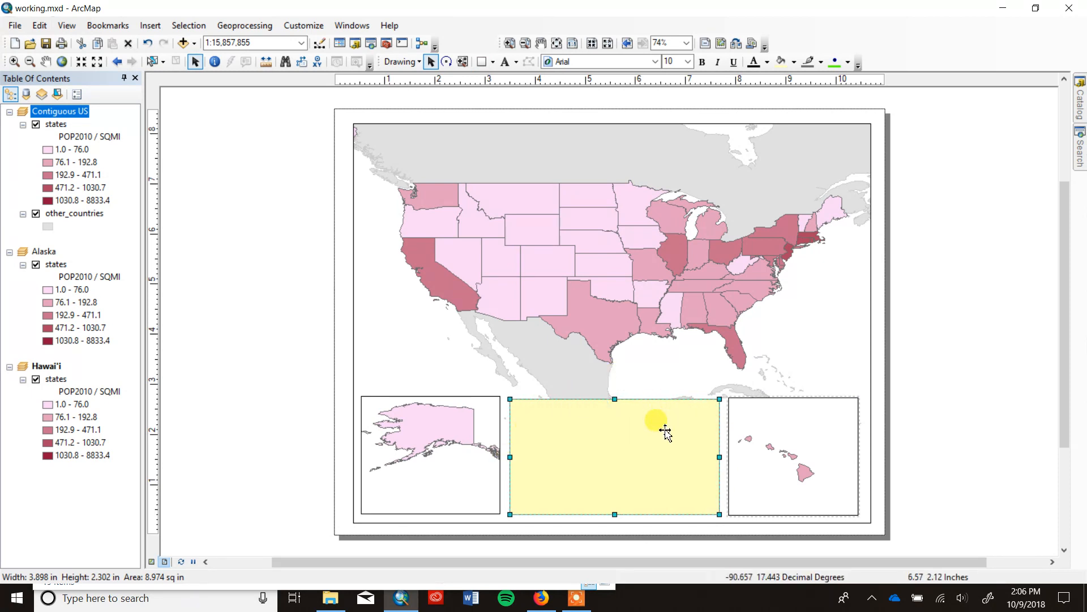
Copy the other_countries layer from the Contiguous US data frame into the Alaska data frame beneath its states layer.
{"action": "left_click", "coordinate": [36, 214]}
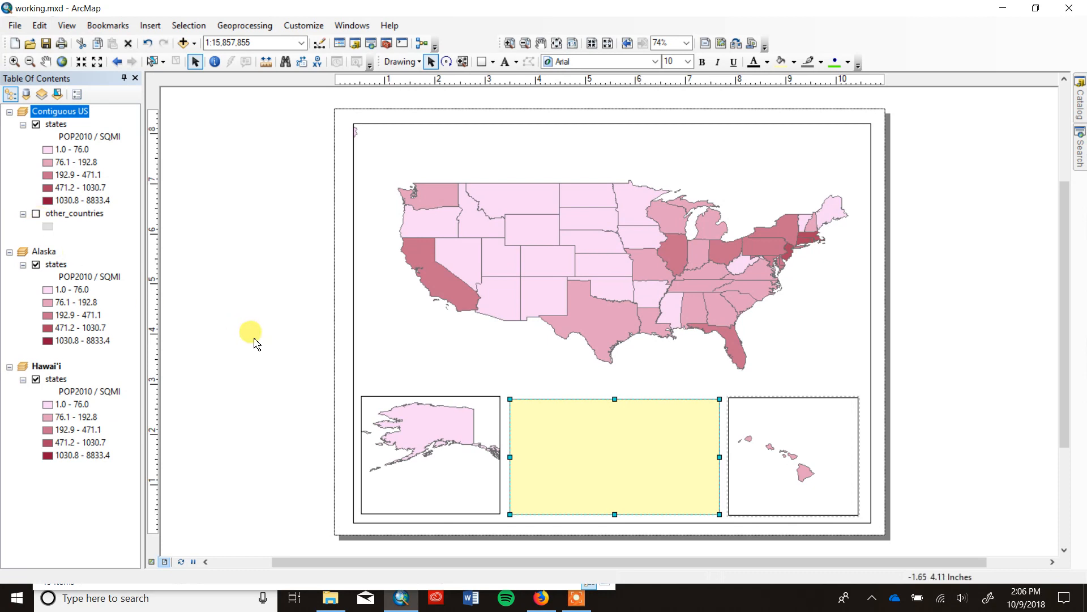
{"action": "left_click", "coordinate": [36, 214]}
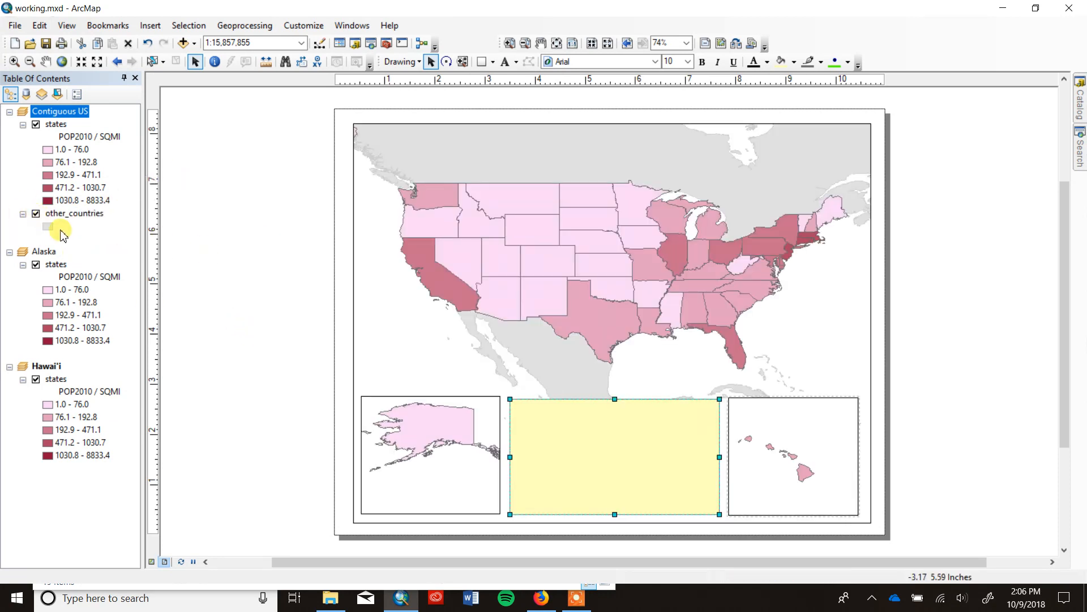
{"action": "left_click_drag", "start_coordinate": [68, 214], "coordinate": [68, 346]}
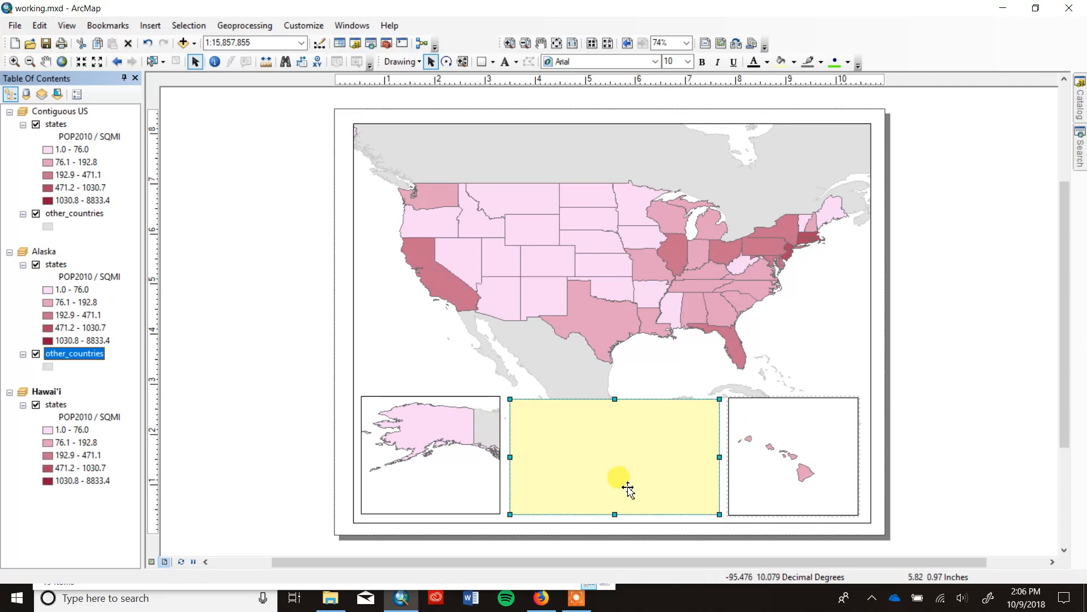
Start a legend for the Contiguous US data frame that includes only the states layer, leaving out other_countries.
{"action": "left_click", "coordinate": [609, 452]}
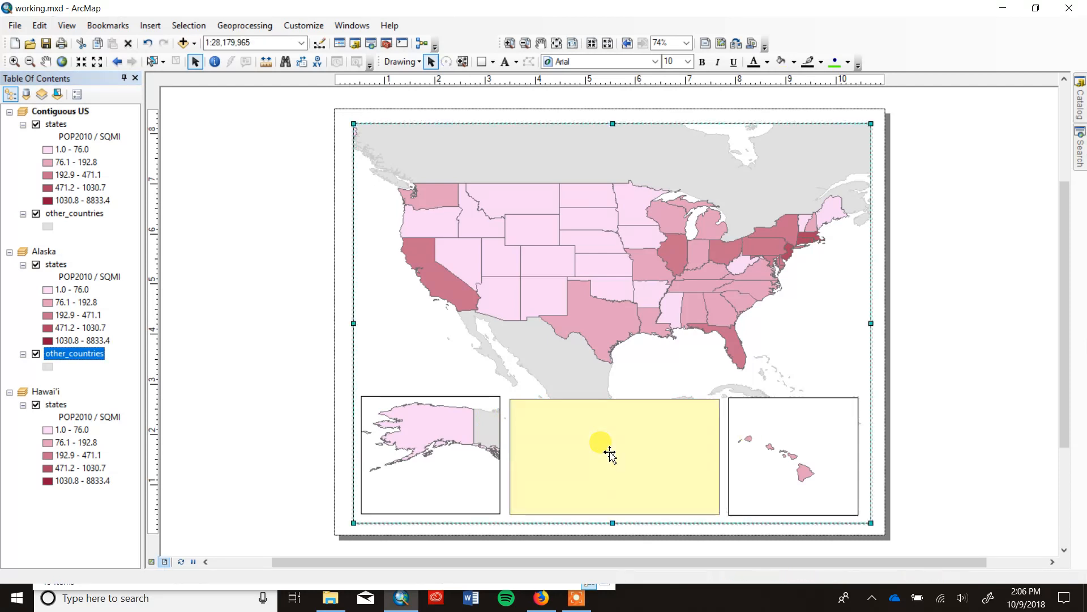
{"action": "left_click", "coordinate": [161, 24]}
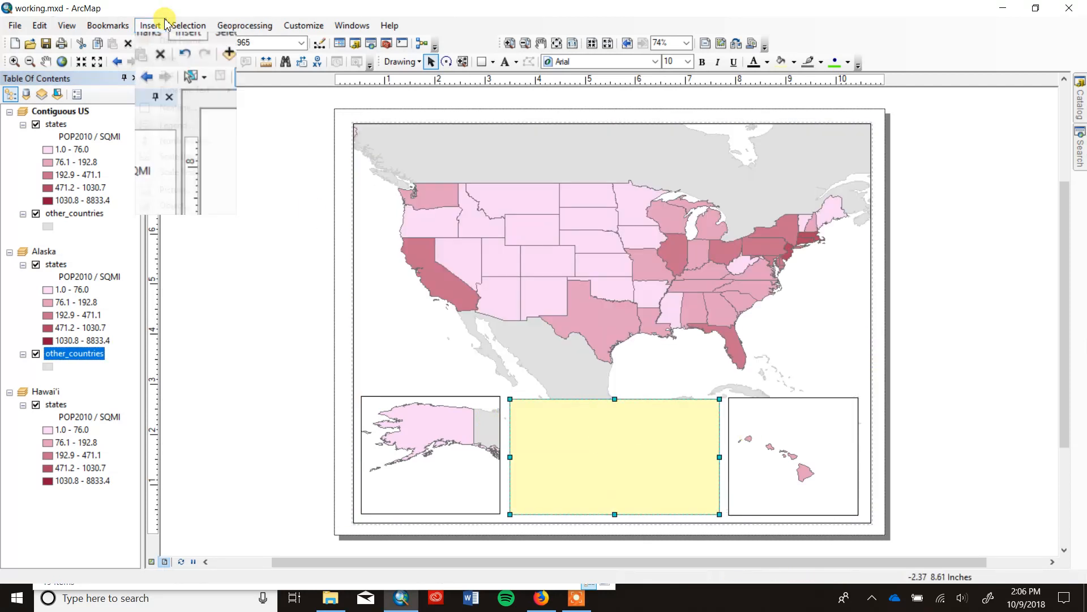
{"action": "left_click", "coordinate": [150, 25]}
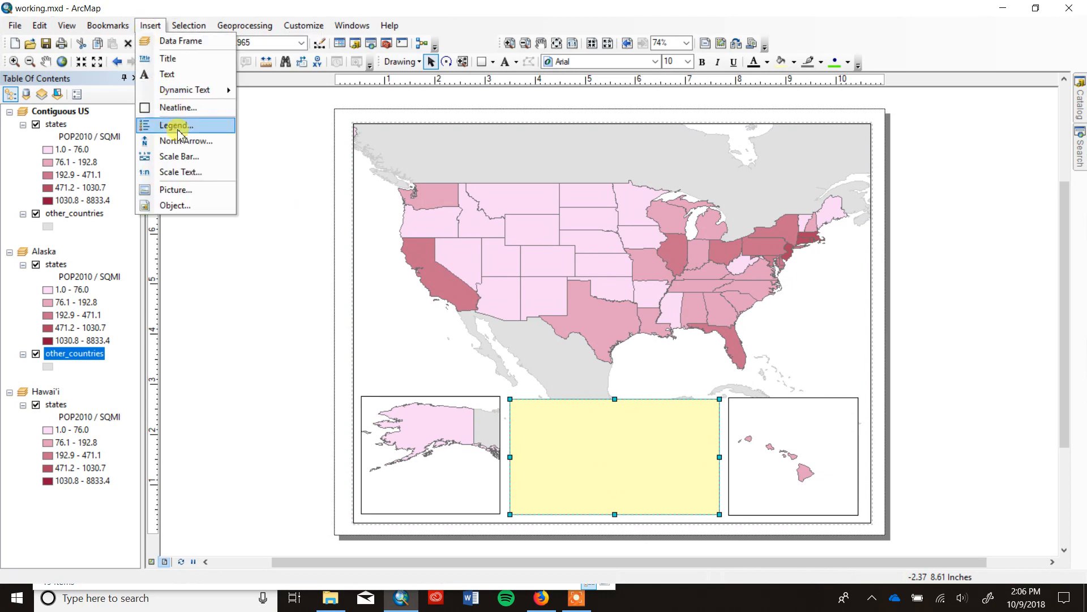
{"action": "left_click", "coordinate": [175, 124]}
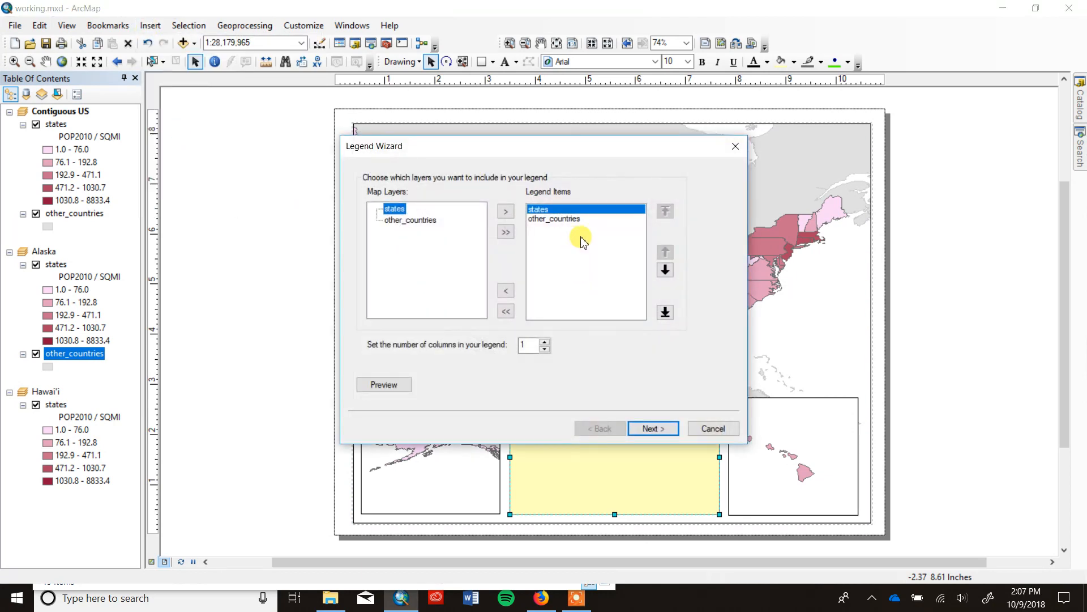
{"action": "left_click", "coordinate": [562, 220]}
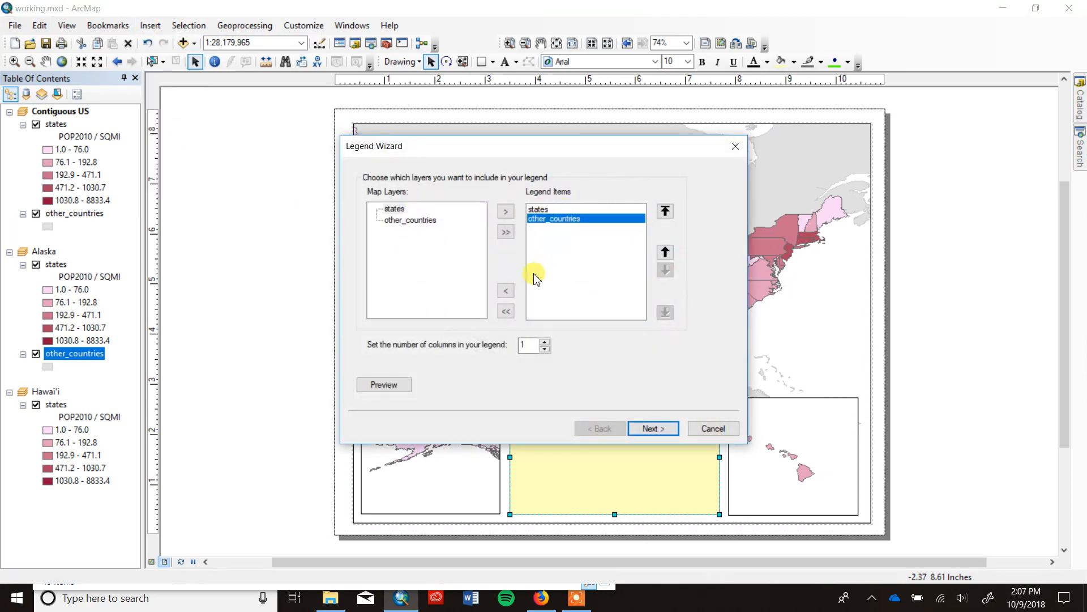
{"action": "left_click", "coordinate": [506, 290]}
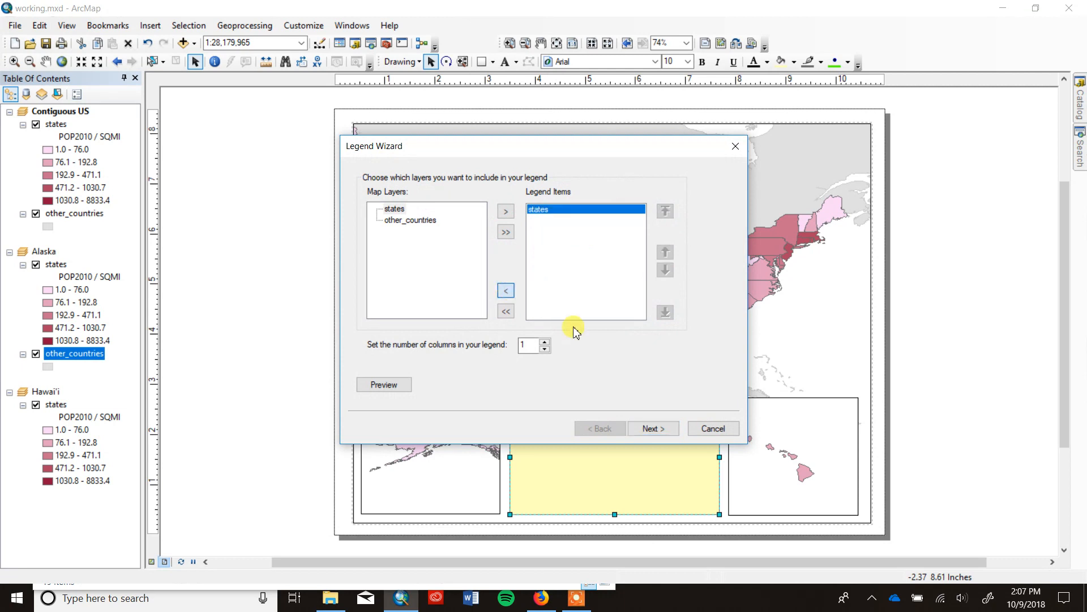
{"action": "double_click", "coordinate": [657, 429]}
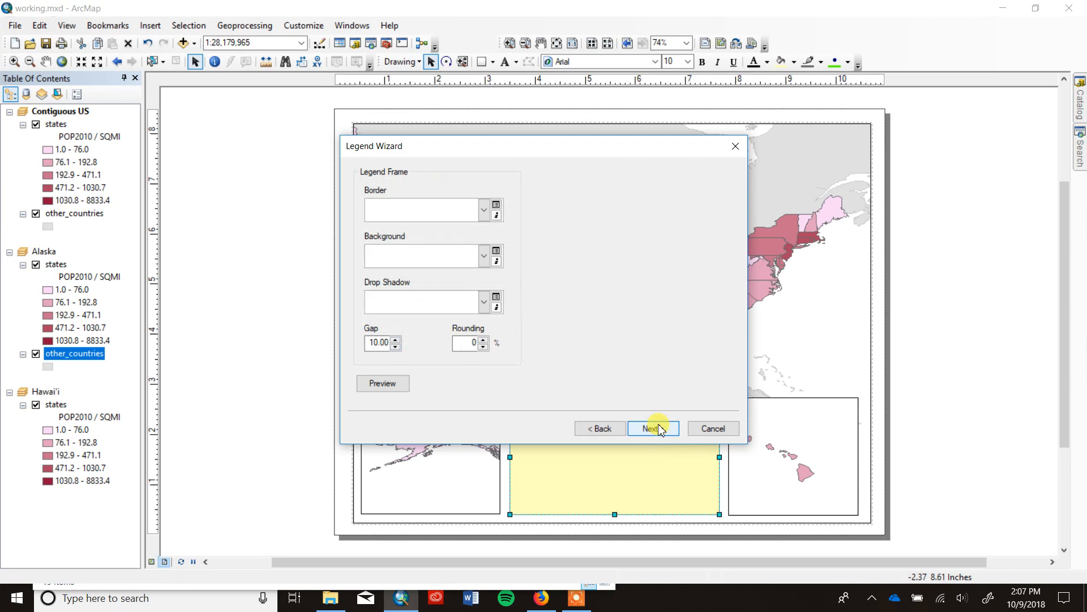
Remove the legend's title text and proceed to the legend frame settings.
{"action": "left_click", "coordinate": [595, 428]}
{"action": "left_click_drag", "start_coordinate": [430, 202], "coordinate": [339, 198]}
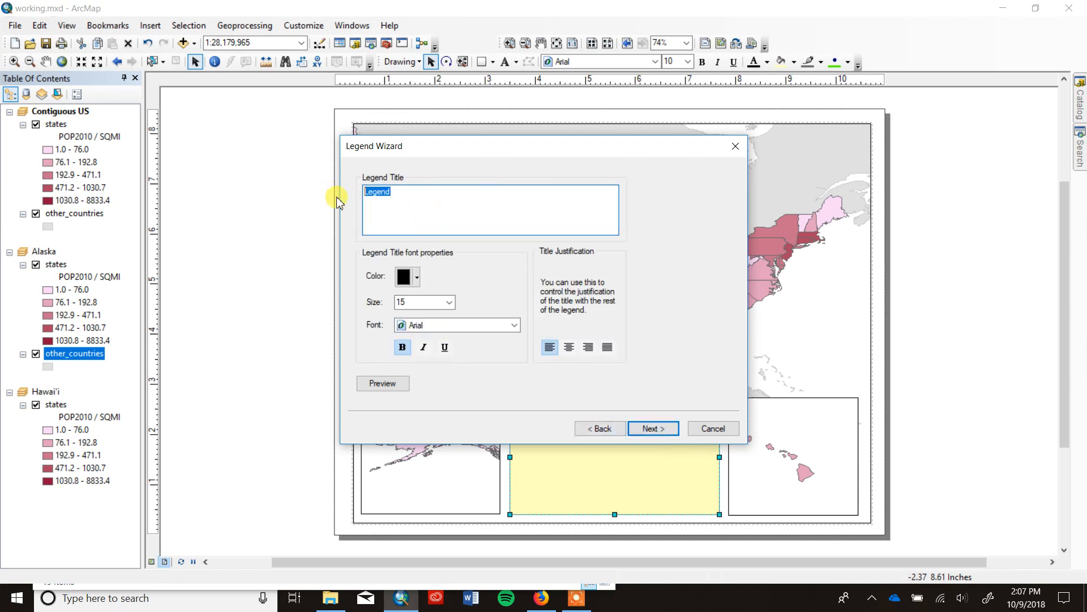
{"action": "key", "text": "Delete"}
{"action": "left_click", "coordinate": [655, 428]}
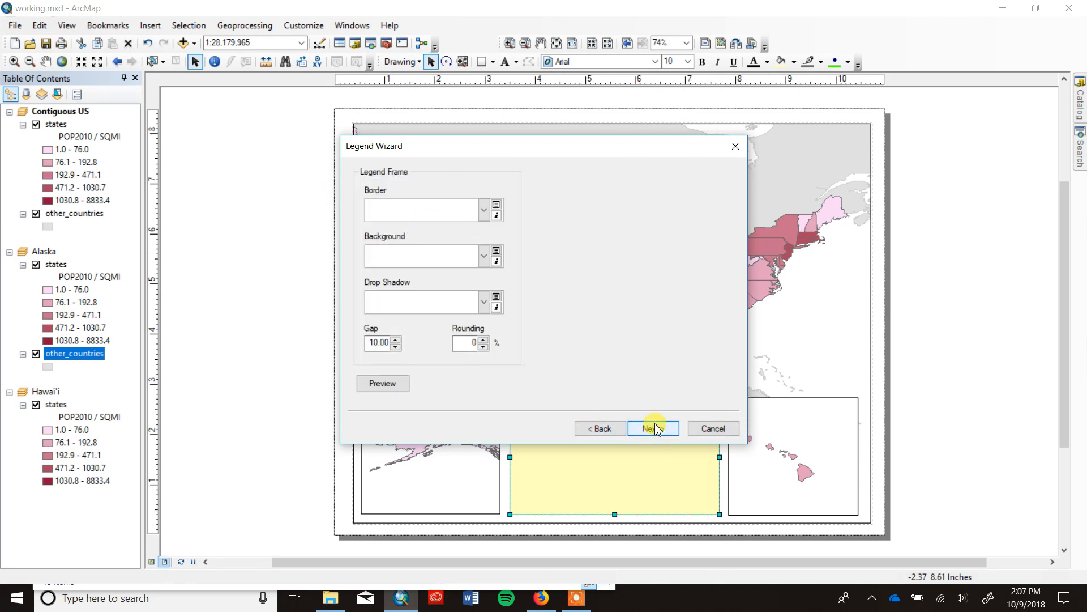
Finish the legend with the default frame, patch and spacing settings and place it inside the yellow rectangle between the insets.
{"action": "left_click", "coordinate": [656, 428]}
{"action": "left_click", "coordinate": [655, 429]}
{"action": "left_click", "coordinate": [657, 426]}
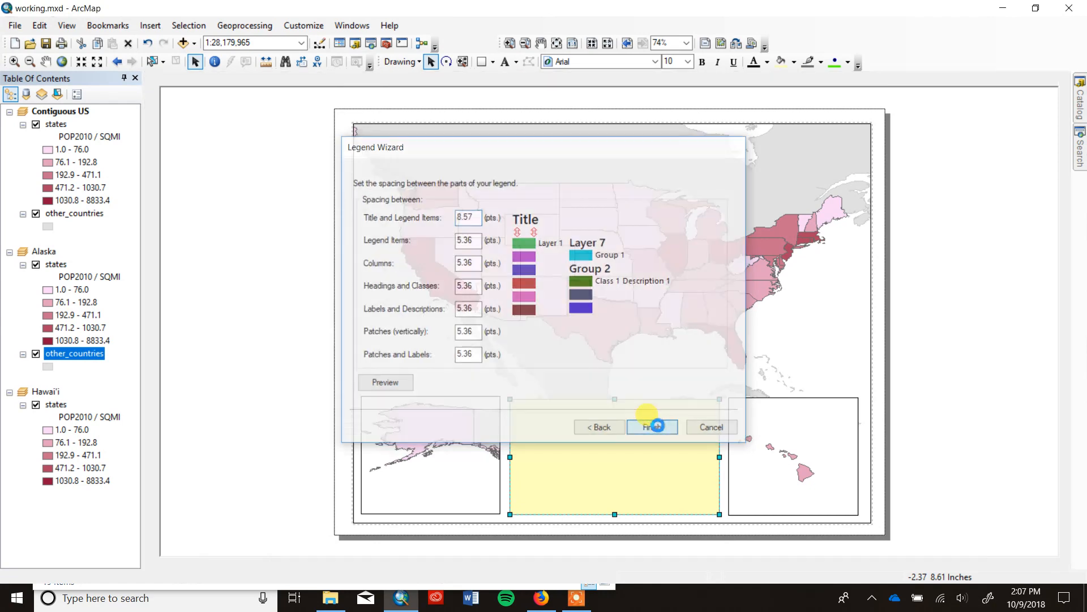
{"action": "left_click_drag", "start_coordinate": [536, 343], "coordinate": [597, 466]}
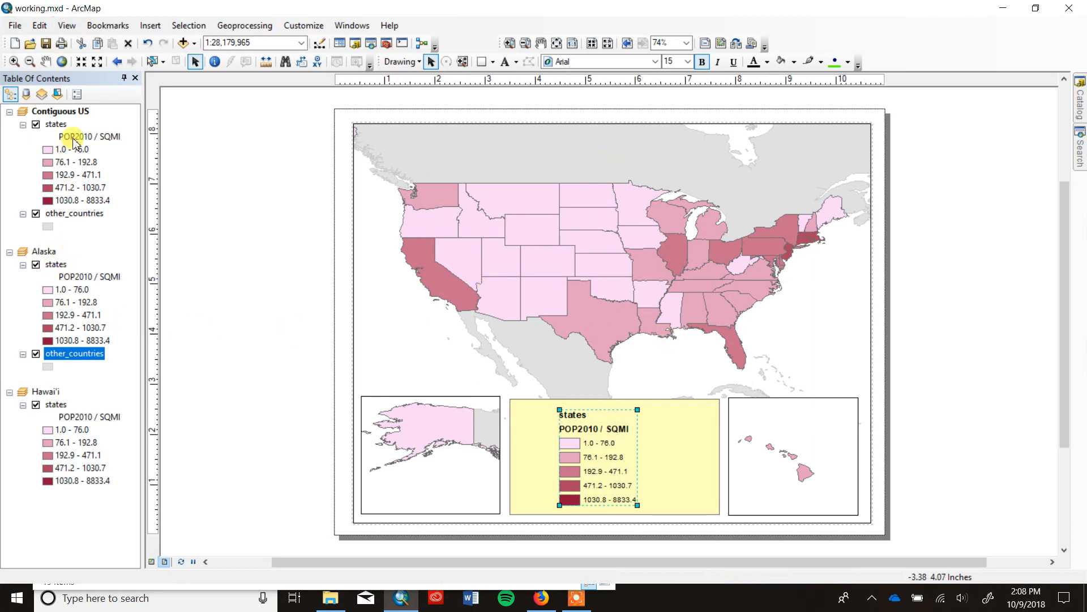
Change the color ramp of the Contiguous US states layer to the light-to-vivid purple ramp.
{"action": "left_click", "coordinate": [59, 125]}
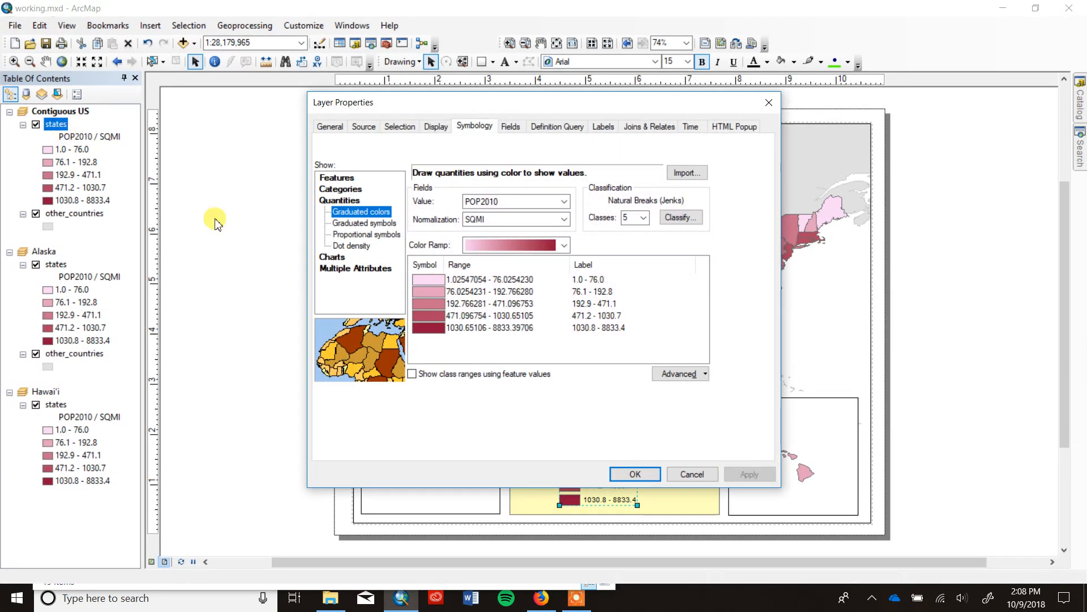
{"action": "left_click", "coordinate": [563, 245]}
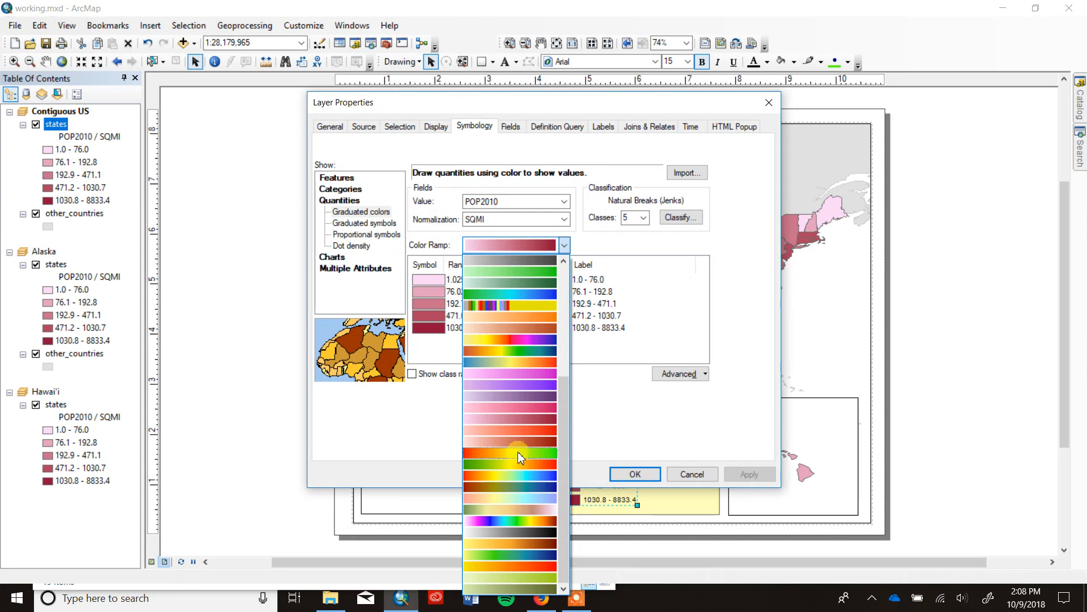
{"action": "left_click", "coordinate": [547, 385]}
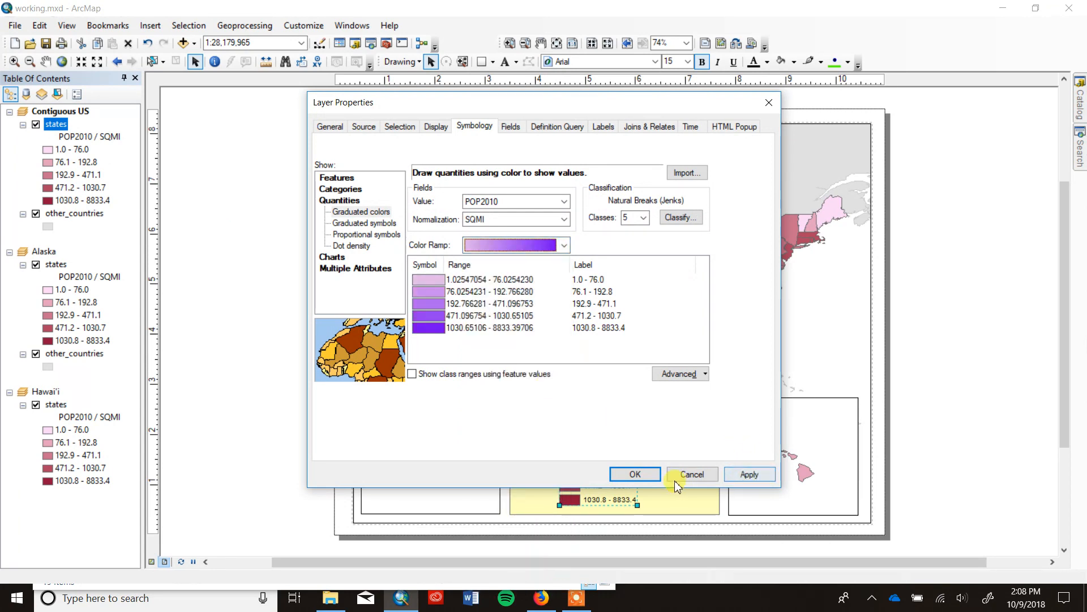
{"action": "left_click", "coordinate": [637, 474]}
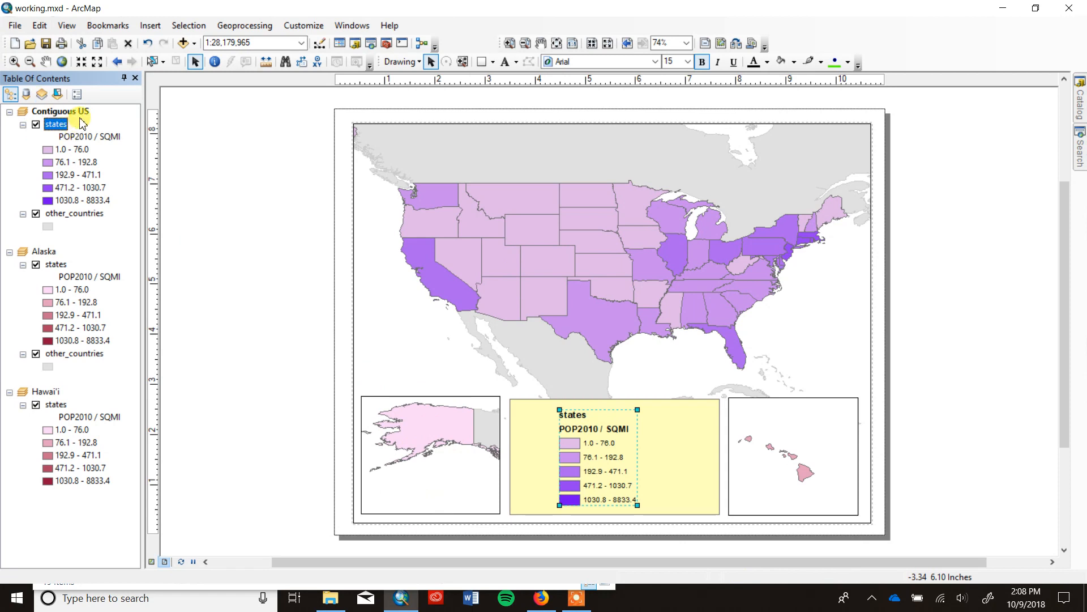
Try placing a scale bar for the Contiguous US frame over the Alaska inset, and delete it.
{"action": "left_click", "coordinate": [150, 26]}
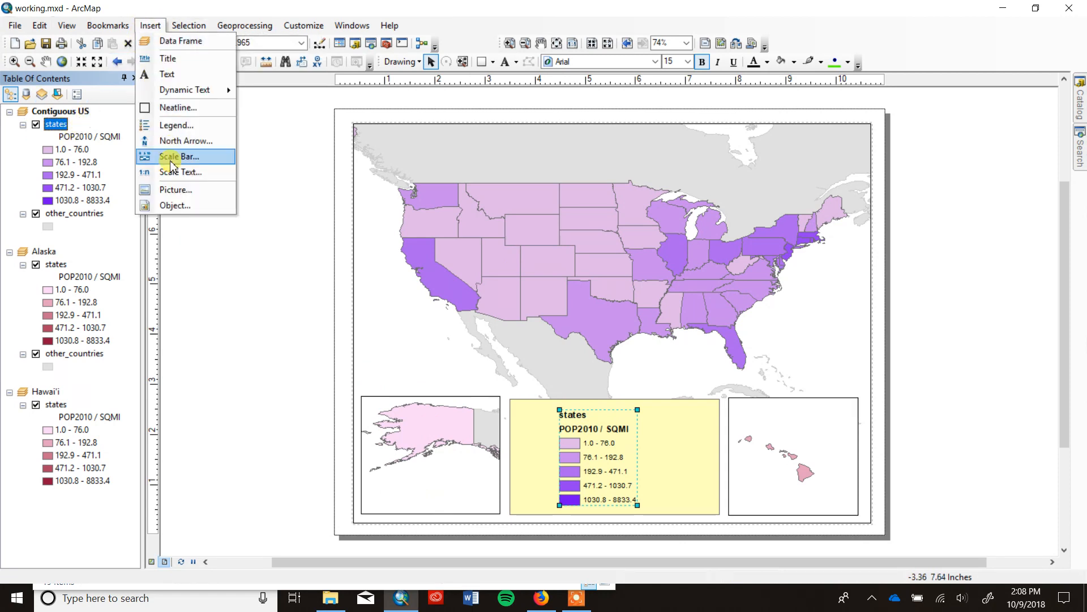
{"action": "left_click", "coordinate": [170, 163]}
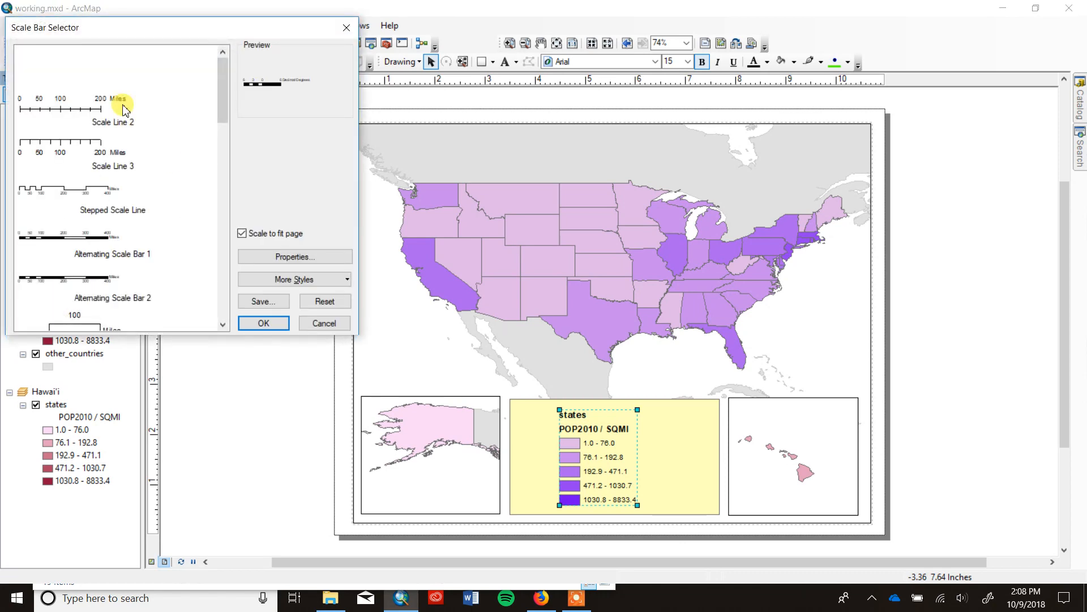
{"action": "left_click", "coordinate": [264, 323]}
{"action": "left_click_drag", "start_coordinate": [585, 333], "coordinate": [424, 501]}
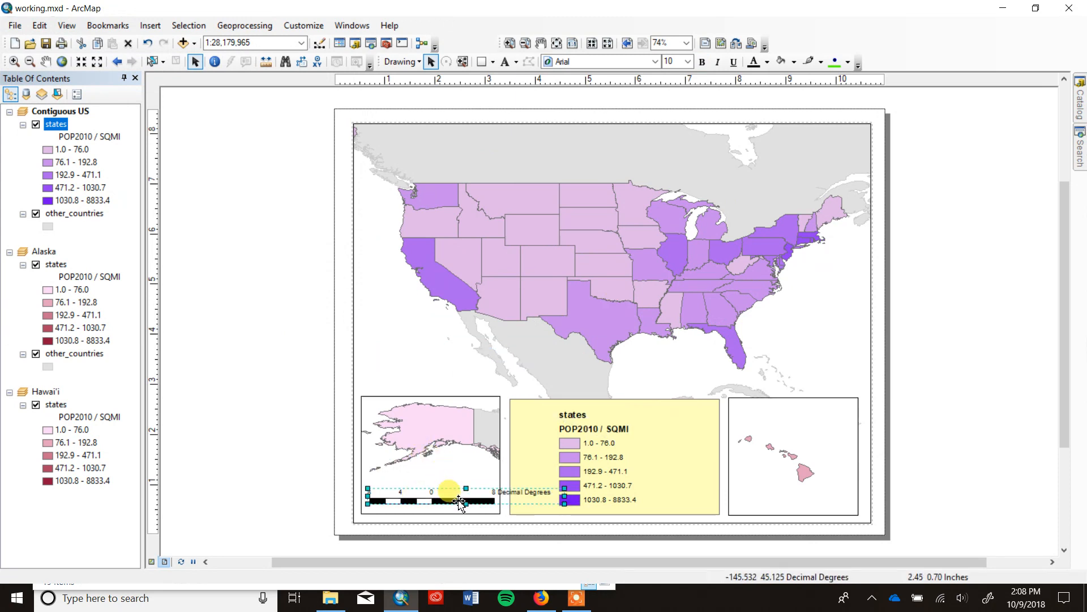
{"action": "key", "text": "Delete"}
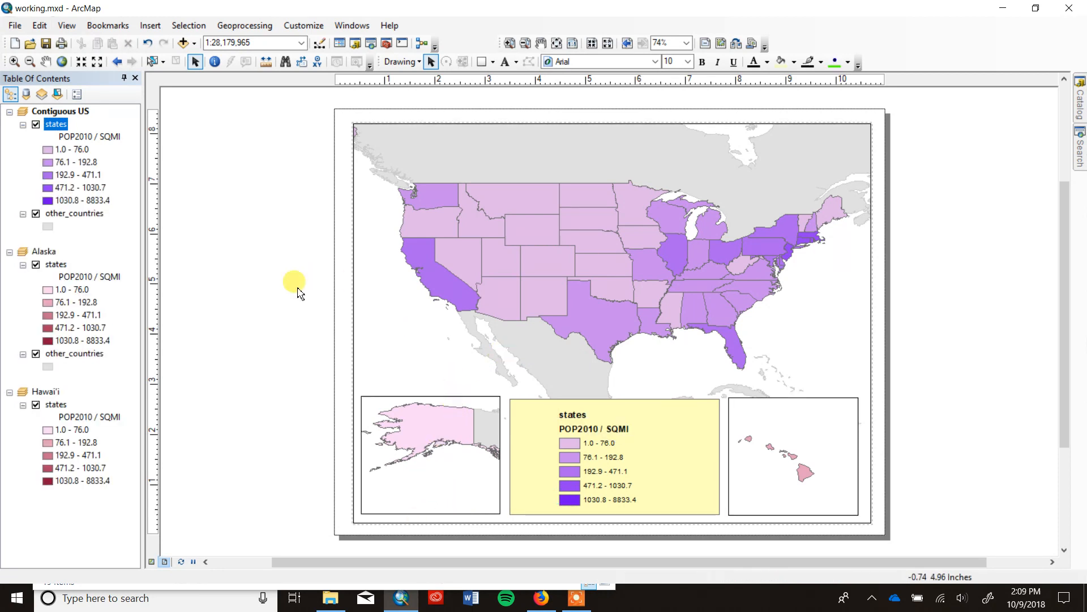
Activate the Alaska data frame.
{"action": "right_click", "coordinate": [48, 254]}
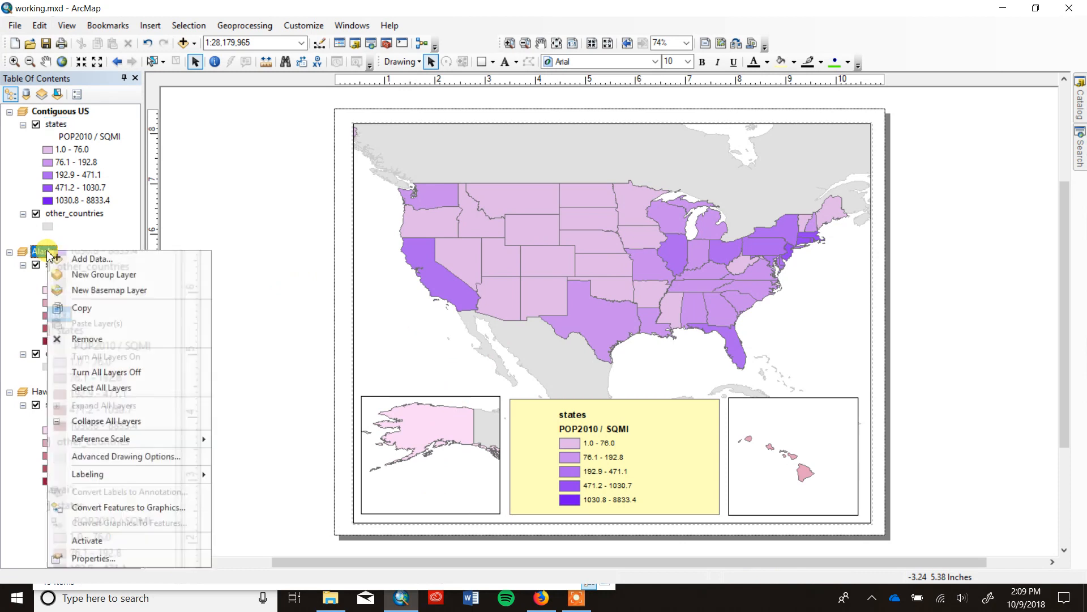
{"action": "left_click", "coordinate": [120, 545]}
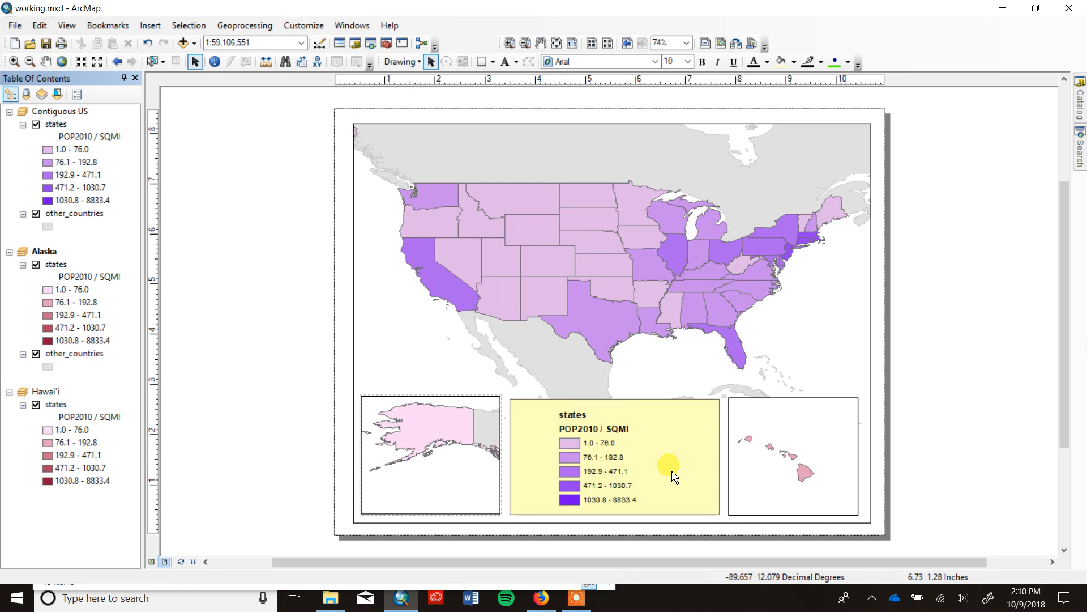
Start exporting the map layout in PDF format at 300 dpi and begin editing the output file name.
{"action": "left_click", "coordinate": [15, 26]}
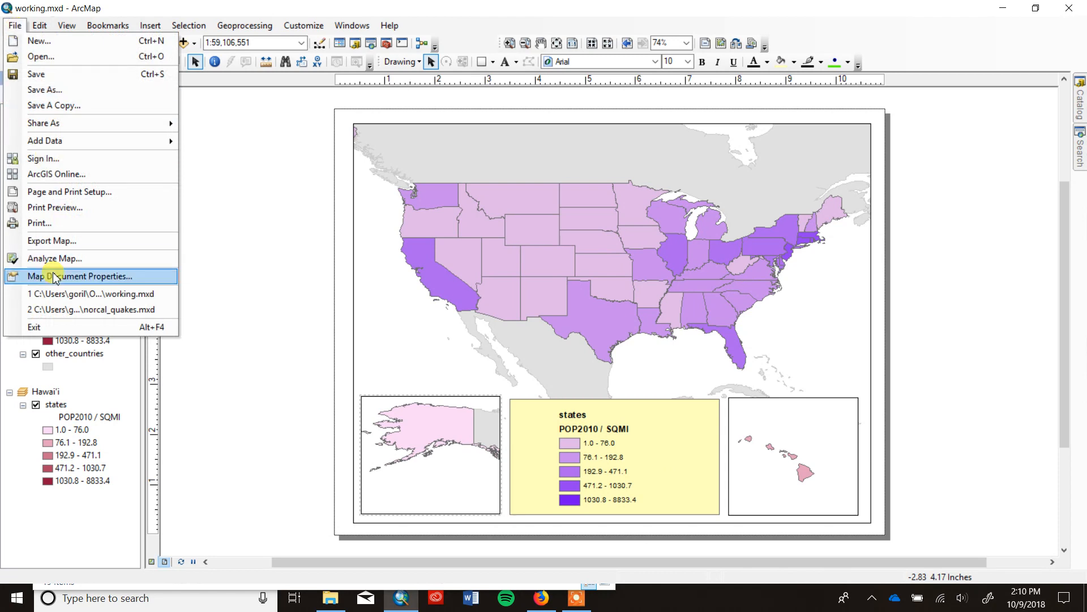
{"action": "left_click", "coordinate": [63, 241]}
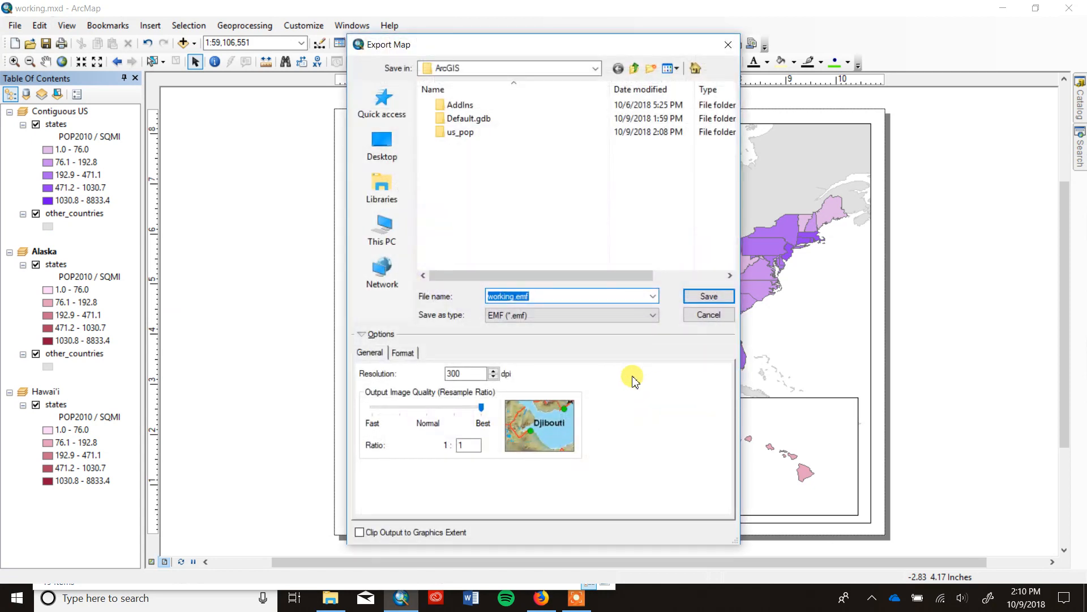
{"action": "left_click", "coordinate": [654, 317]}
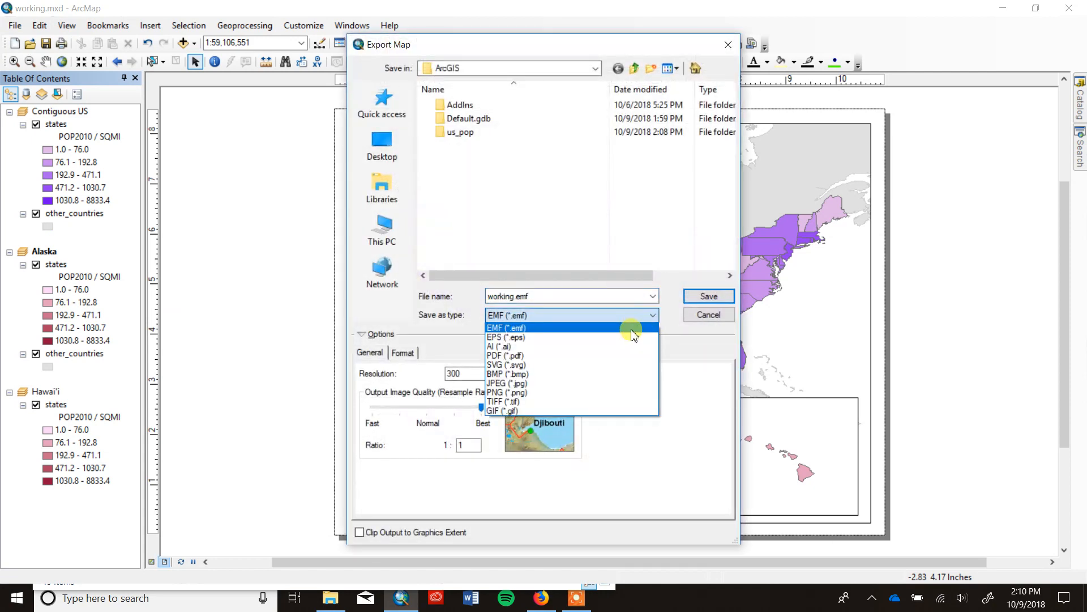
{"action": "left_click", "coordinate": [568, 356]}
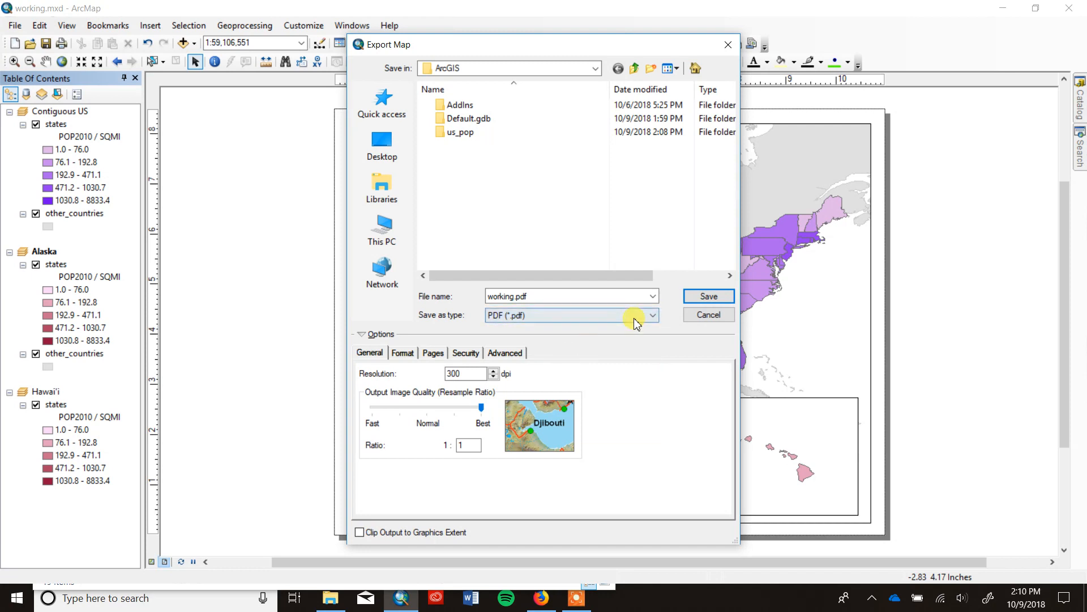
{"action": "left_click", "coordinate": [517, 297]}
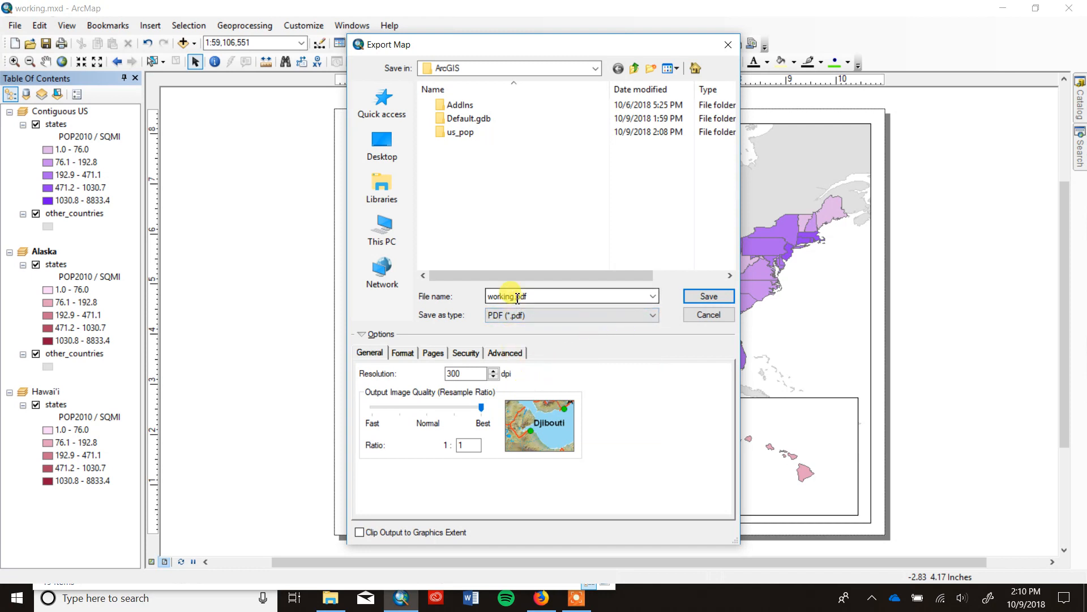